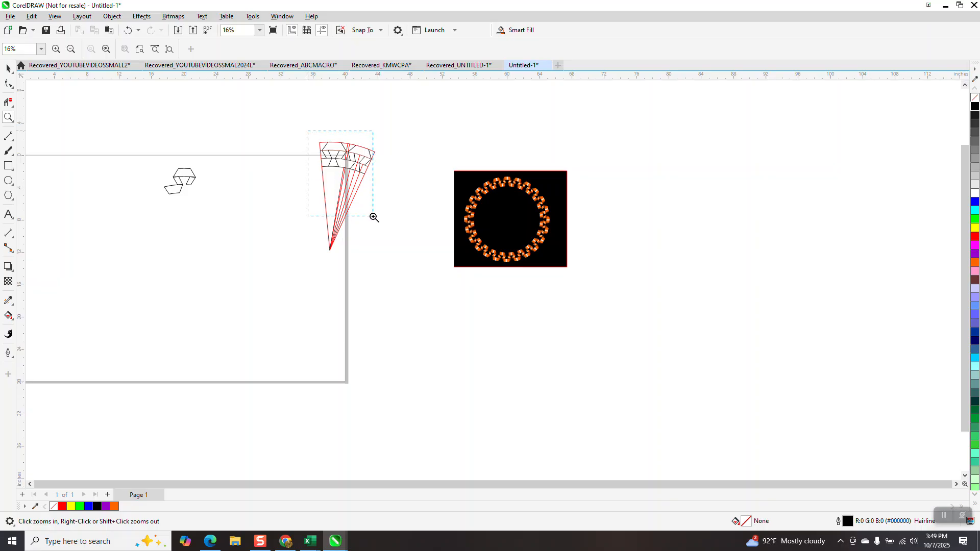
- Smart-fill the top piece of the grouped ribbon outline in blue and nudge the filled copy to the right of the original
{"action": "scroll", "coordinate": [474, 184], "scroll_direction": "down", "scroll_amount": 3}
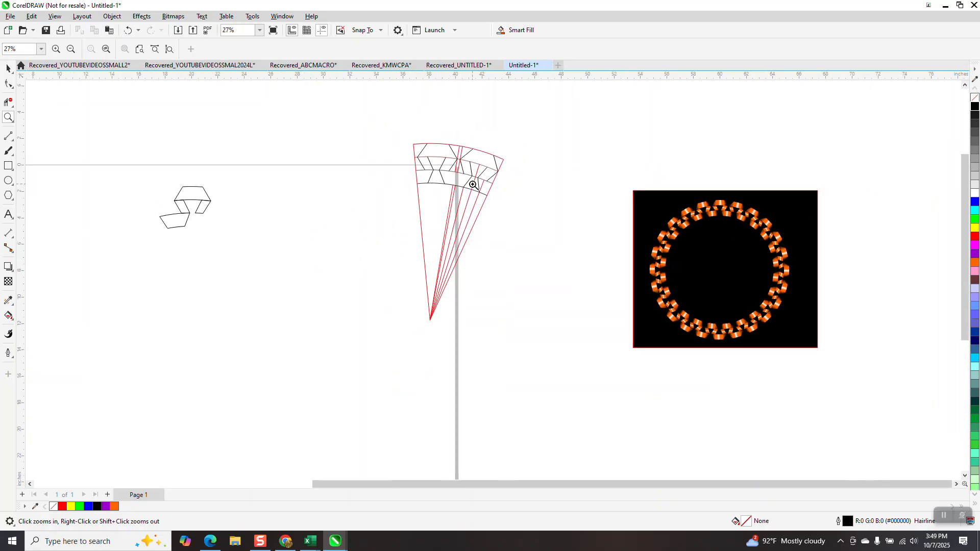
{"action": "left_click_drag", "start_coordinate": [248, 173], "coordinate": [325, 242]}
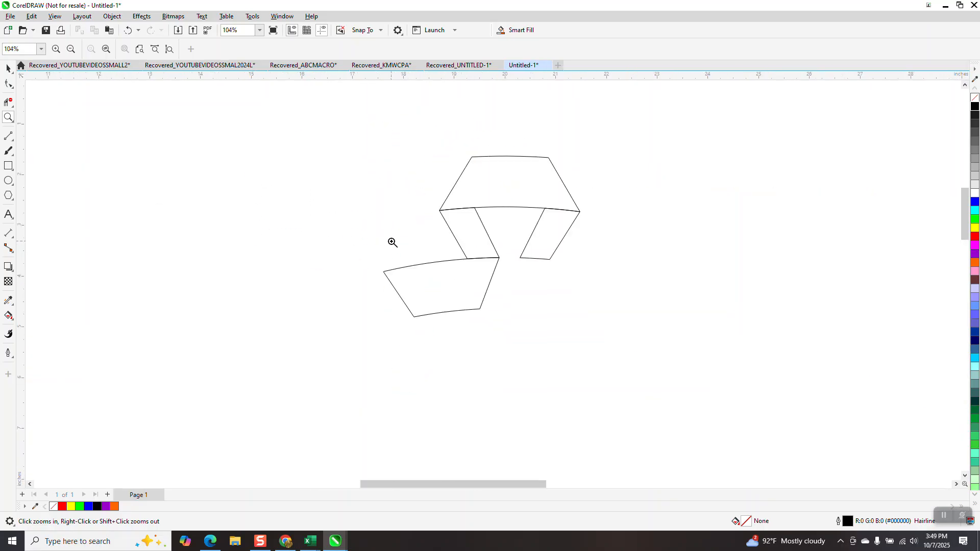
{"action": "left_click", "coordinate": [8, 69]}
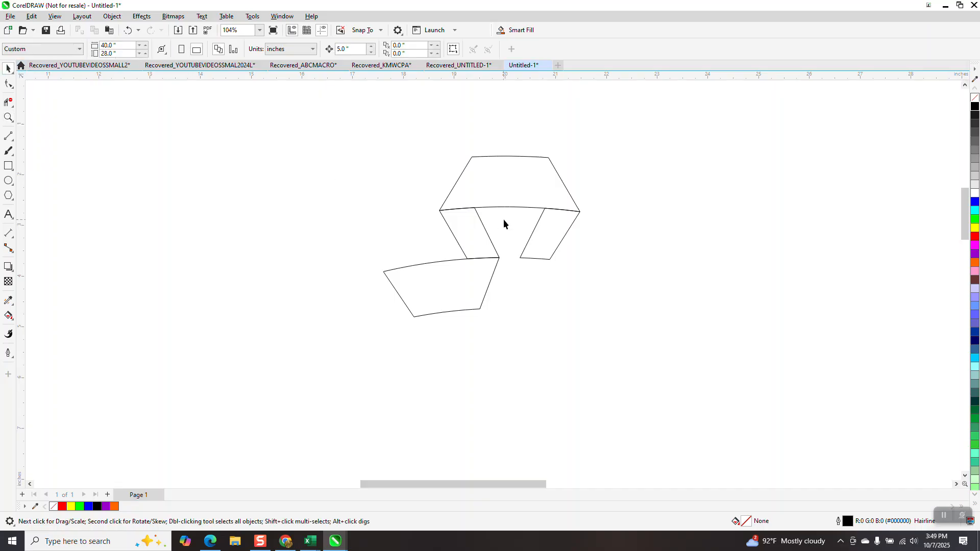
{"action": "left_click", "coordinate": [546, 193]}
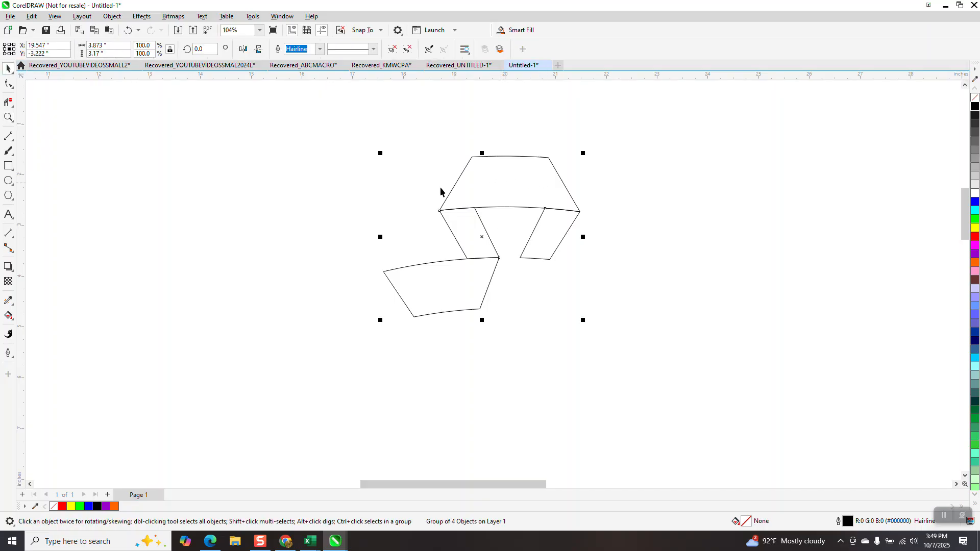
{"action": "scroll", "coordinate": [373, 194], "scroll_direction": "down", "scroll_amount": 2}
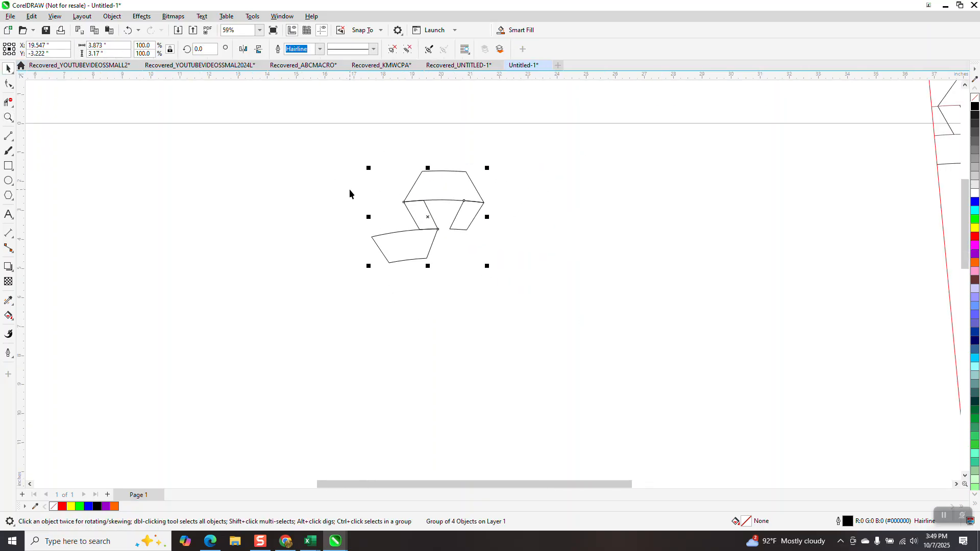
{"action": "left_click", "coordinate": [10, 317]}
{"action": "left_click", "coordinate": [44, 326]}
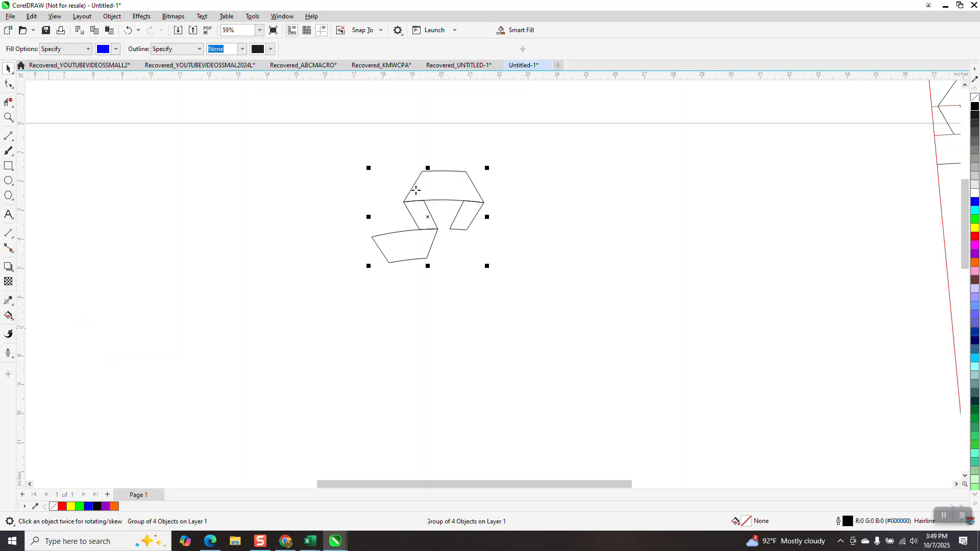
{"action": "left_click", "coordinate": [440, 183]}
{"action": "key", "text": "Right"}
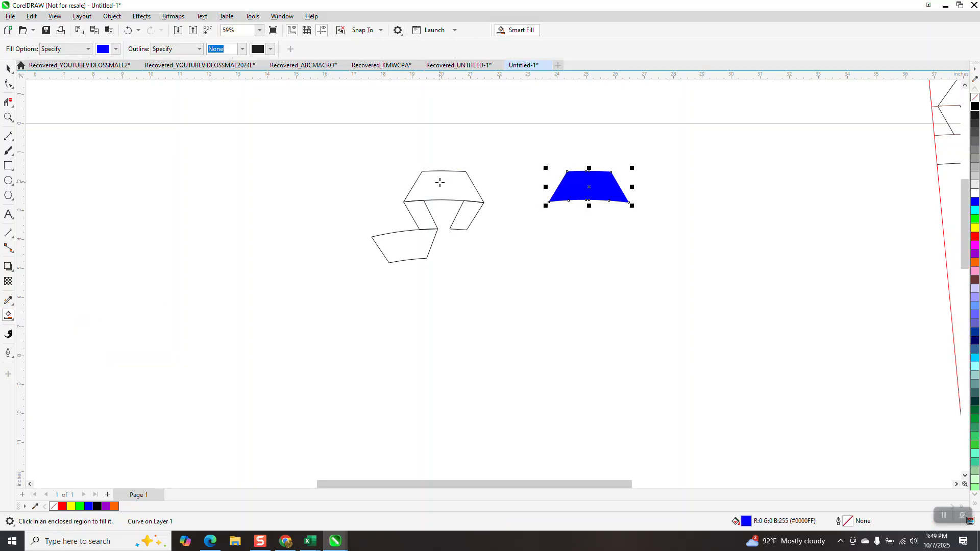
- Smart-fill the two slanted legs and the lower piece in blue, nudging each copy right to join the copied top piece
{"action": "left_click", "coordinate": [458, 228]}
{"action": "key", "text": "Right"}
{"action": "left_click", "coordinate": [434, 218]}
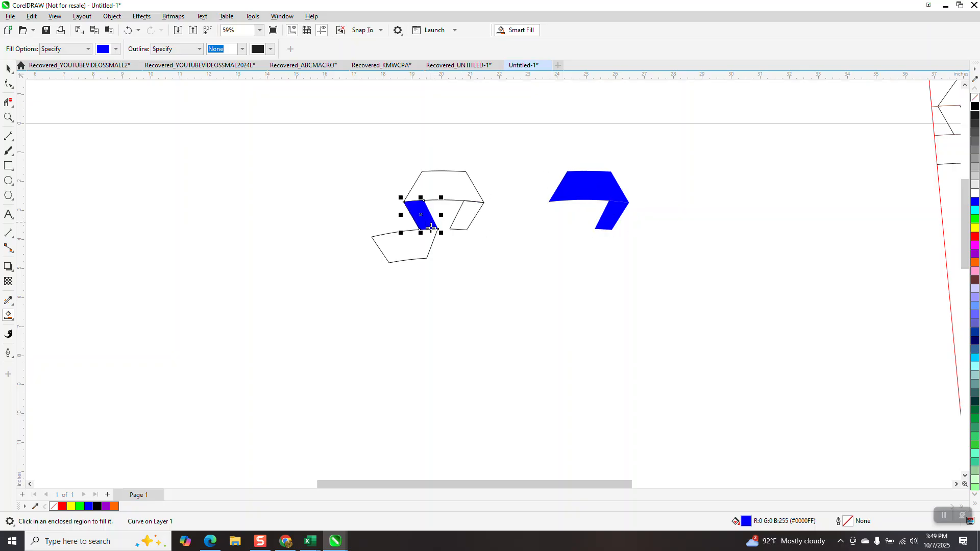
{"action": "key", "text": "Right"}
{"action": "left_click", "coordinate": [403, 248]}
{"action": "key", "text": "Right"}
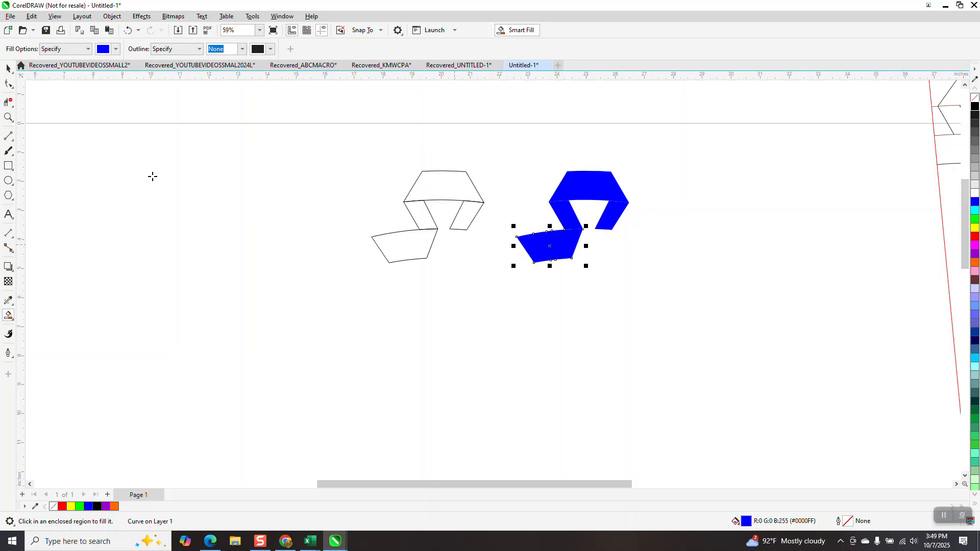
- Select the four filled copies, remove their fill and give them a black outline
{"action": "left_click", "coordinate": [8, 68]}
{"action": "left_click_drag", "start_coordinate": [508, 150], "coordinate": [679, 313]}
{"action": "left_click", "coordinate": [976, 106]}
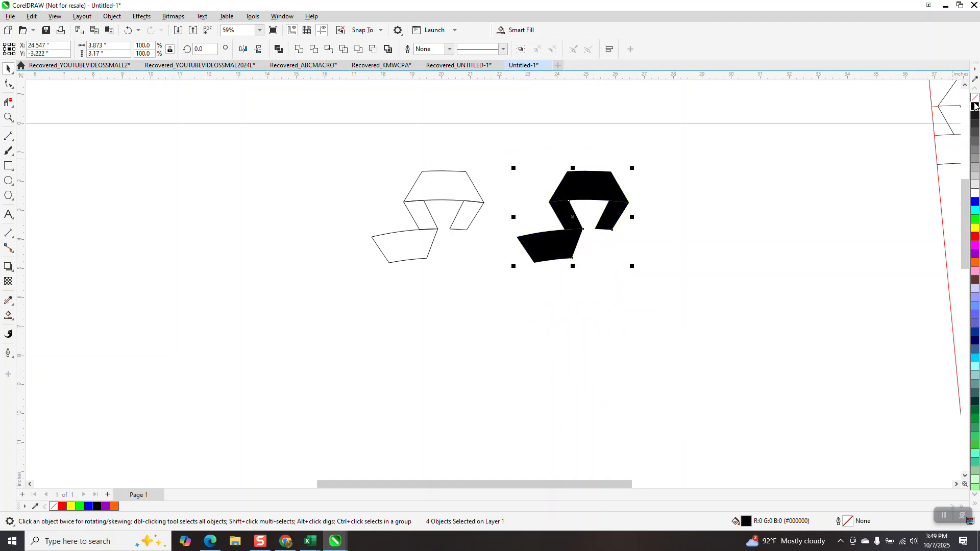
{"action": "left_click", "coordinate": [975, 97]}
{"action": "right_click", "coordinate": [976, 106]}
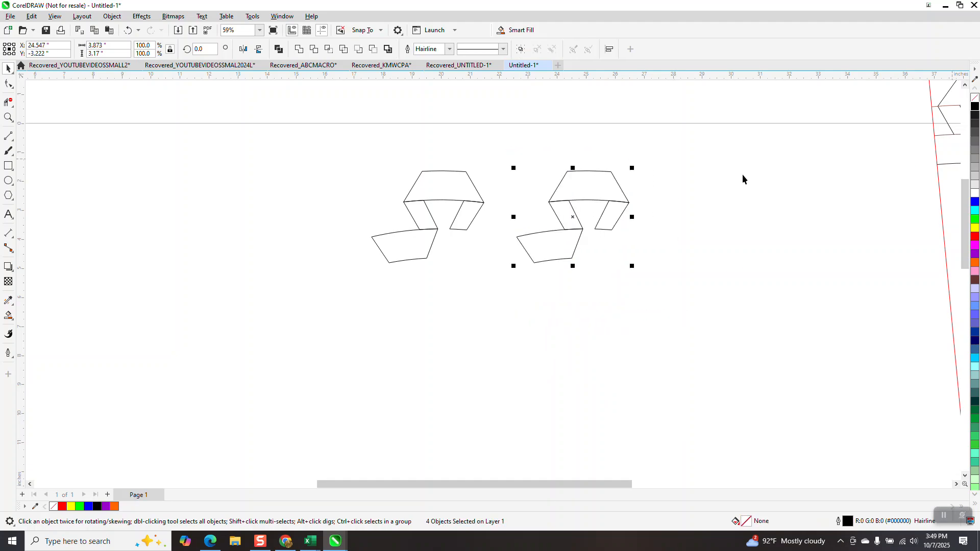
- Fillet the upper corners of the copied ribbon's top piece with a 0.75" radius using the Corners docker
{"action": "left_click", "coordinate": [8, 117]}
{"action": "left_click_drag", "start_coordinate": [507, 160], "coordinate": [687, 315]}
{"action": "left_click", "coordinate": [8, 68]}
{"action": "left_click", "coordinate": [569, 146]}
{"action": "left_click", "coordinate": [548, 151]}
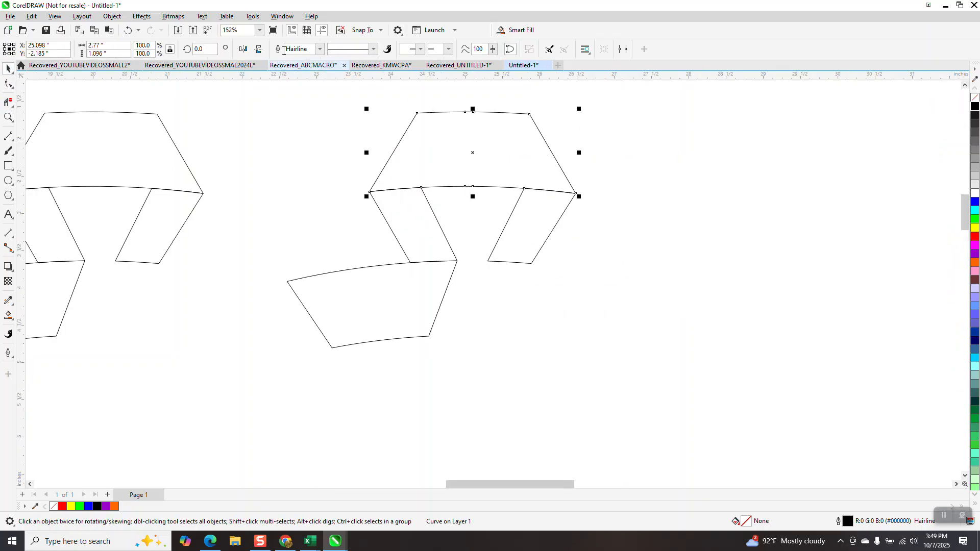
{"action": "left_click", "coordinate": [282, 16]}
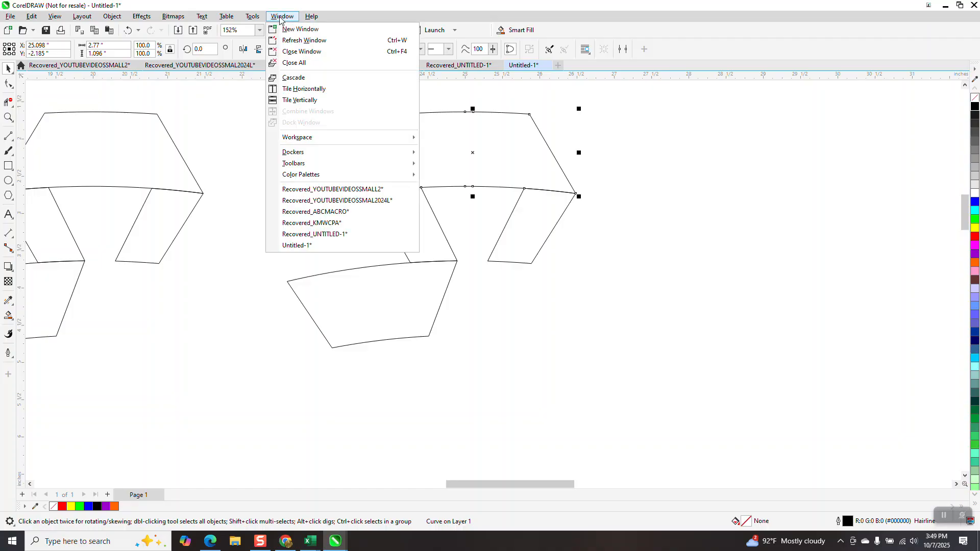
{"action": "mouse_move", "coordinate": [296, 152]}
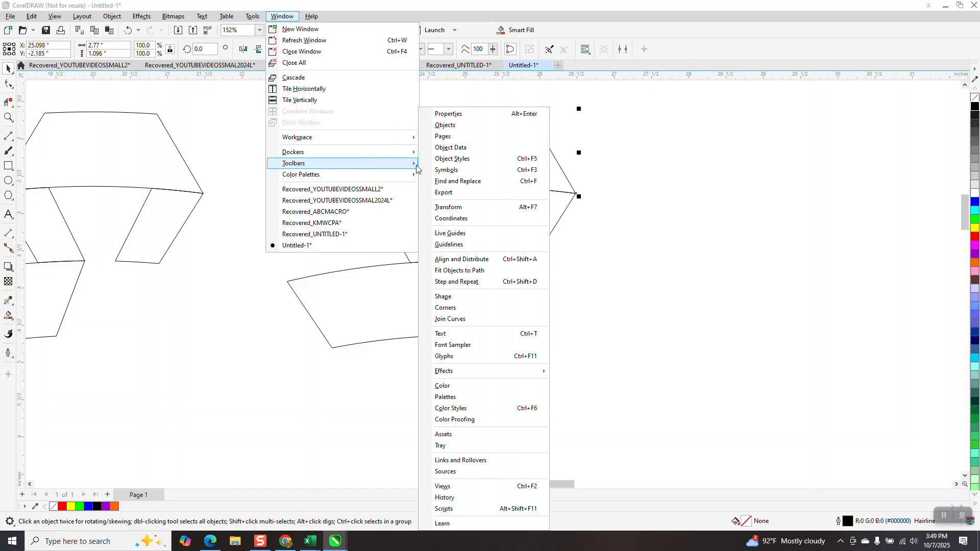
{"action": "left_click", "coordinate": [448, 308]}
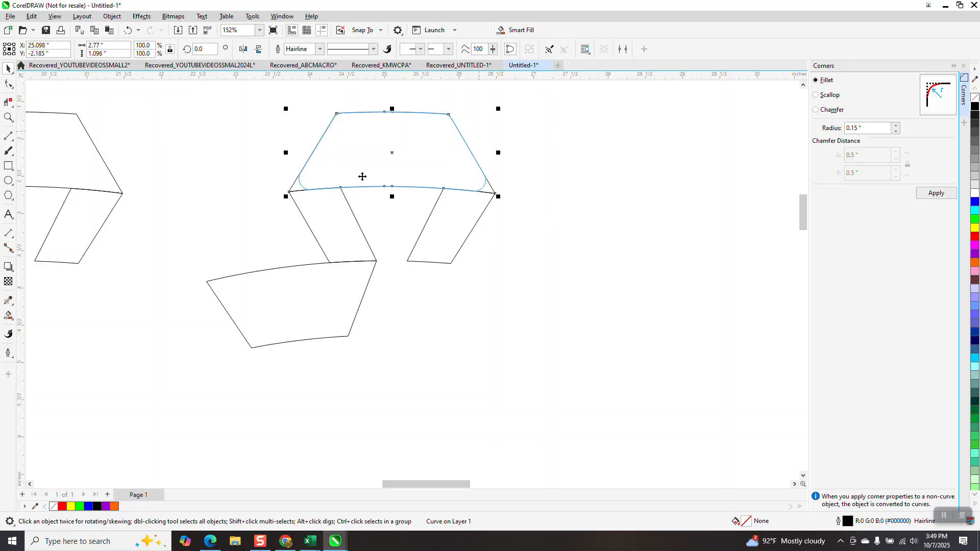
{"action": "left_click", "coordinate": [869, 129]}
{"action": "type", "text": ".75"}
{"action": "left_click", "coordinate": [933, 195]}
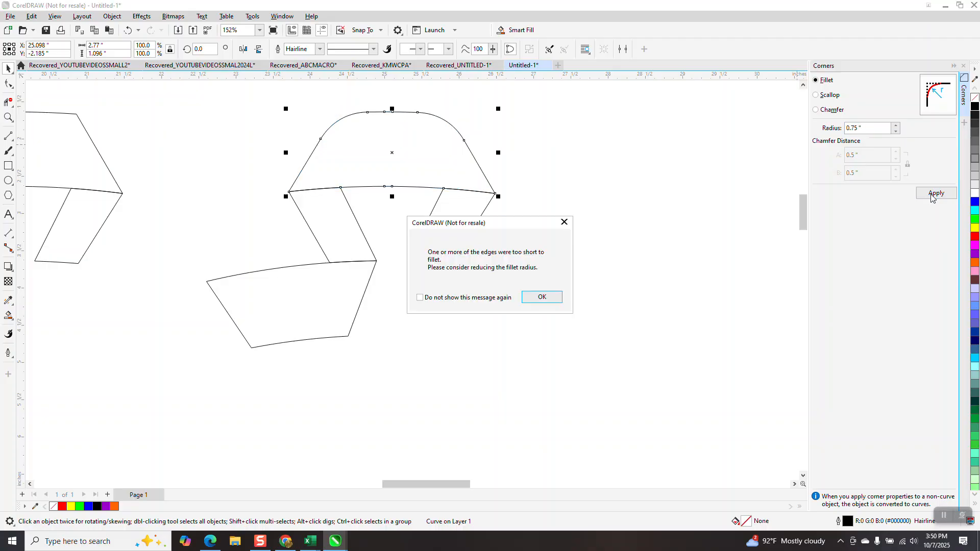
{"action": "left_click", "coordinate": [554, 300]}
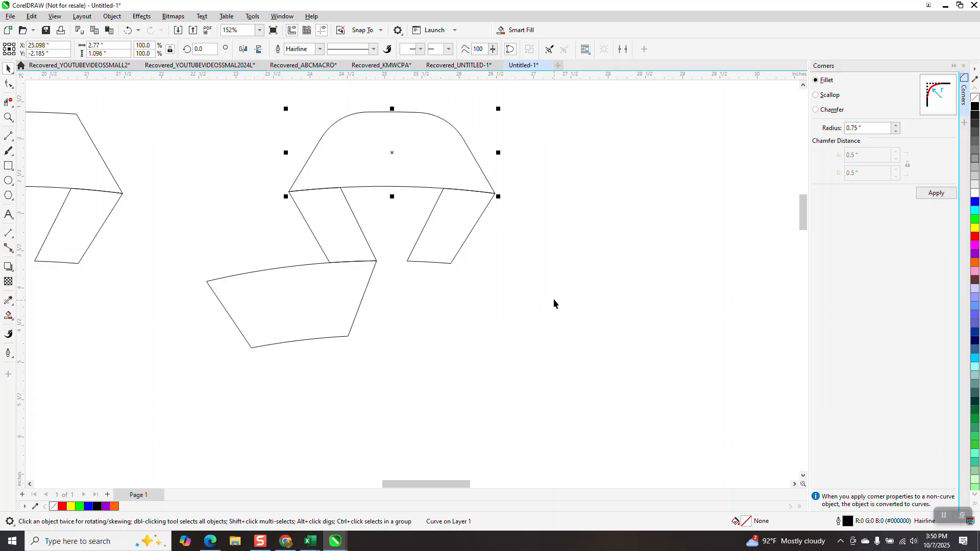
- Try to fillet only the lower-left corner node of the top piece with a 1.5" radius
{"action": "key", "text": "F10"}
{"action": "left_click_drag", "start_coordinate": [294, 202], "coordinate": [296, 202]}
{"action": "left_click", "coordinate": [856, 128]}
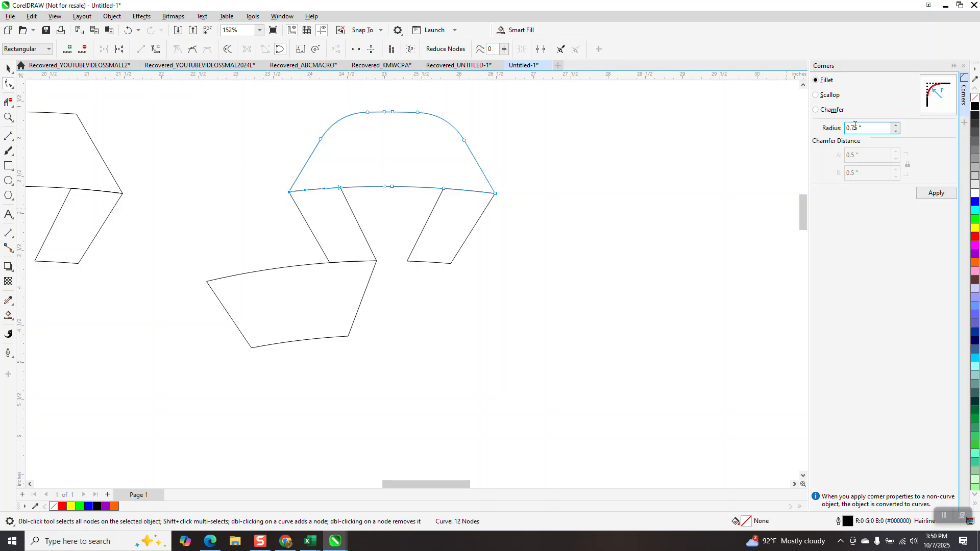
{"action": "double_click", "coordinate": [860, 128]}
{"action": "type", "text": "1"}
{"action": "left_click", "coordinate": [938, 198]}
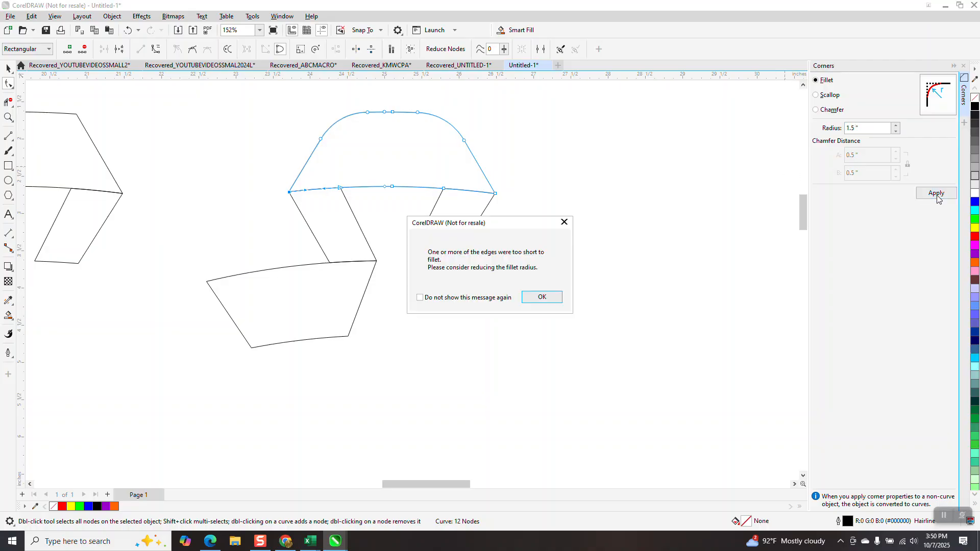
{"action": "left_click", "coordinate": [542, 298]}
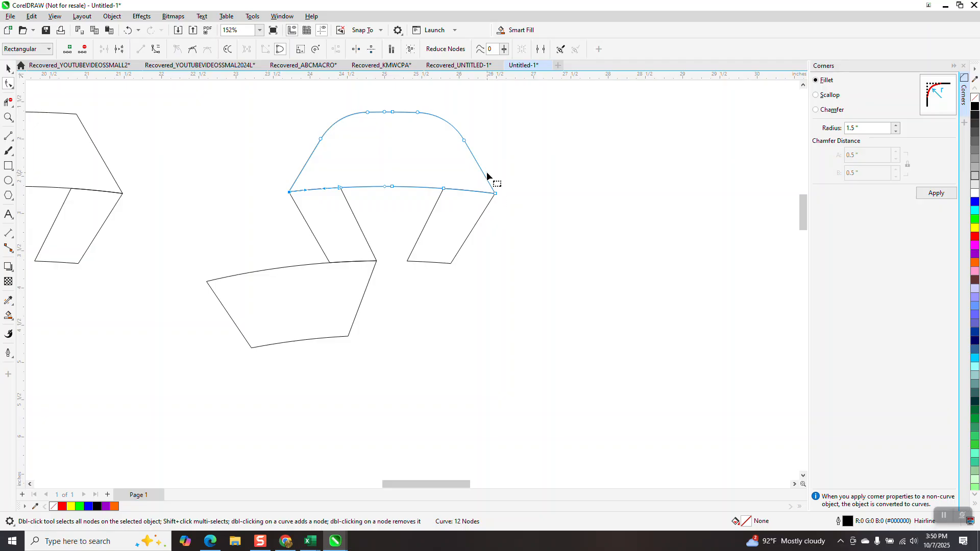
- Draw a 3-point curve about 0.62" tall across the right point where the top piece meets the right leg
{"action": "left_click", "coordinate": [8, 118]}
{"action": "left_click_drag", "start_coordinate": [391, 132], "coordinate": [573, 309]}
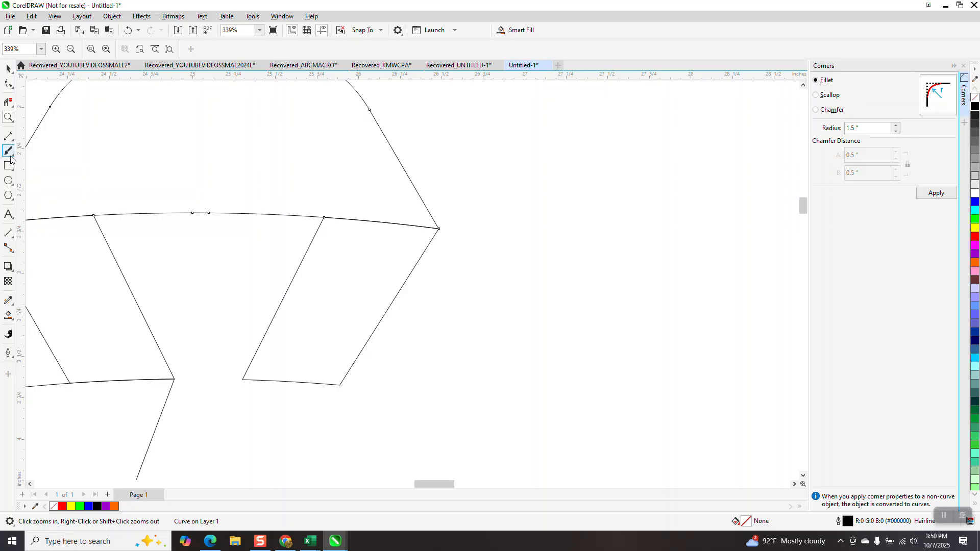
{"action": "left_click", "coordinate": [11, 139]}
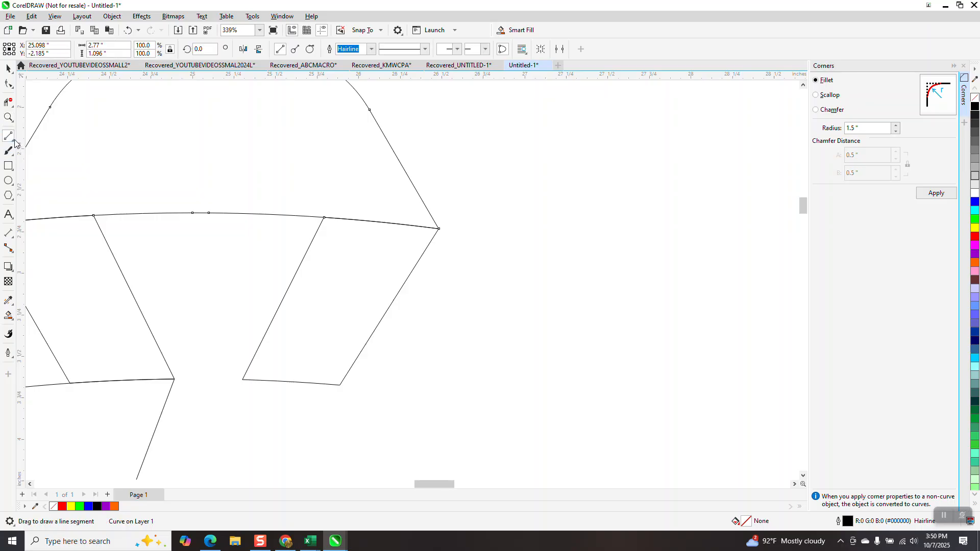
{"action": "left_click", "coordinate": [12, 139]}
{"action": "left_click", "coordinate": [51, 203]}
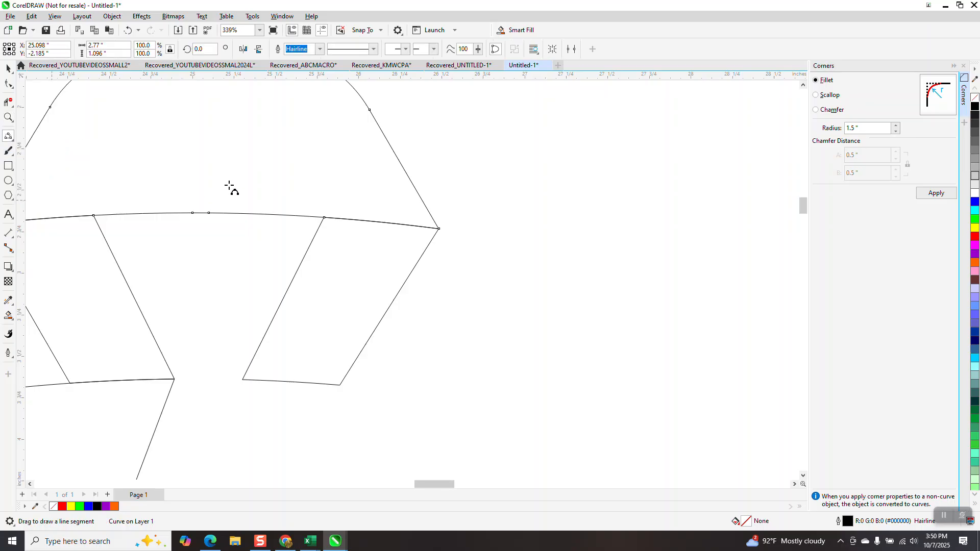
{"action": "left_click_drag", "start_coordinate": [409, 177], "coordinate": [406, 281]}
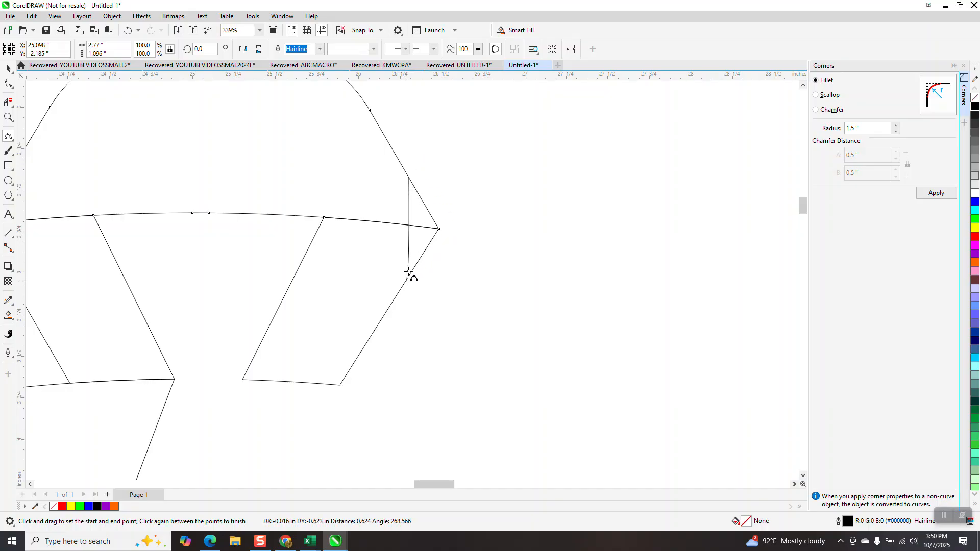
{"action": "left_click", "coordinate": [424, 233]}
- Delete the line segments that extend past the new curve at the ribbon's right point with virtual segment delete
{"action": "left_click", "coordinate": [9, 102]}
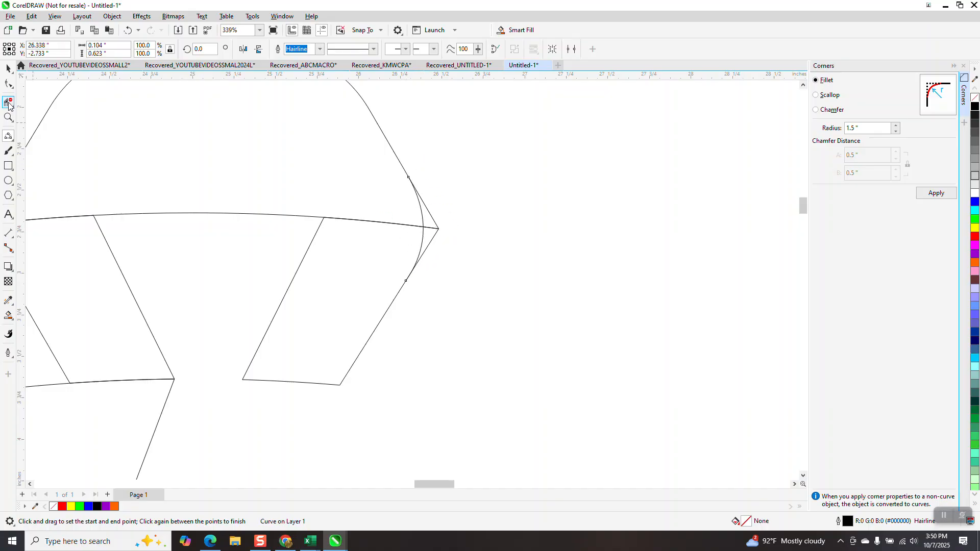
{"action": "left_click_drag", "start_coordinate": [457, 229], "coordinate": [431, 238]}
{"action": "left_click", "coordinate": [437, 226]}
{"action": "scroll", "coordinate": [448, 218], "scroll_direction": "down", "scroll_amount": 3}
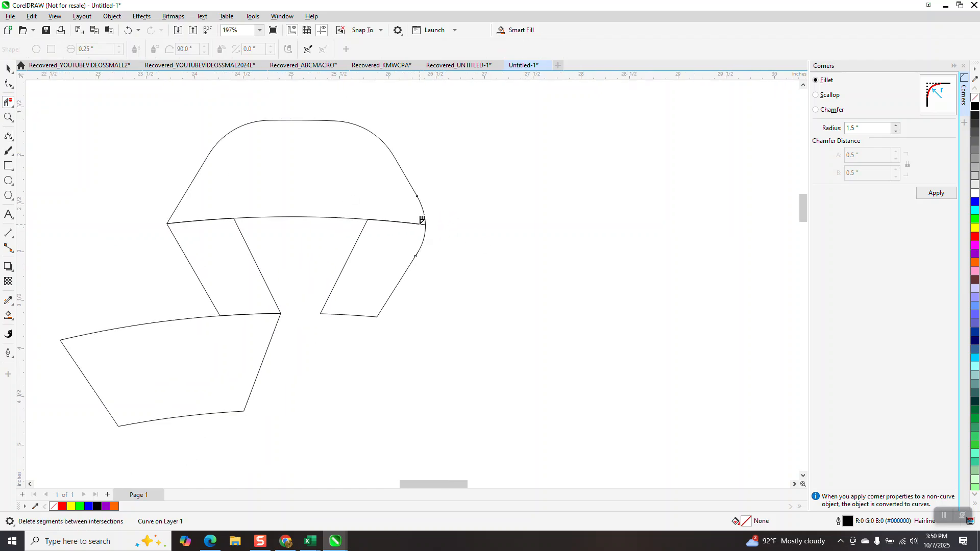
- Try to place a horizontally mirrored duplicate of the curve over the ribbon's left point, and undo the move and mirroring
{"action": "left_click", "coordinate": [8, 68]}
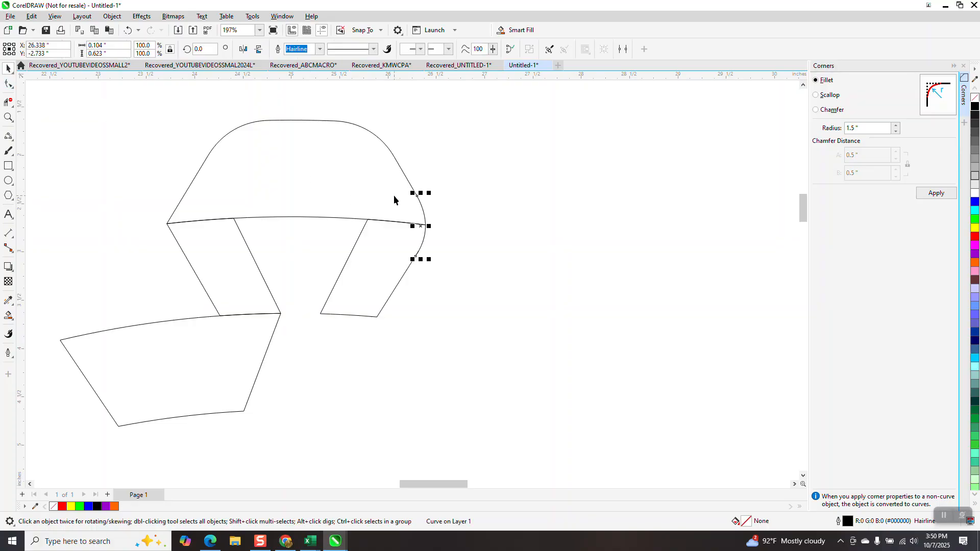
{"action": "key", "text": "KP_Add"}
{"action": "left_click", "coordinate": [244, 49]}
{"action": "left_click_drag", "start_coordinate": [418, 224], "coordinate": [175, 222]}
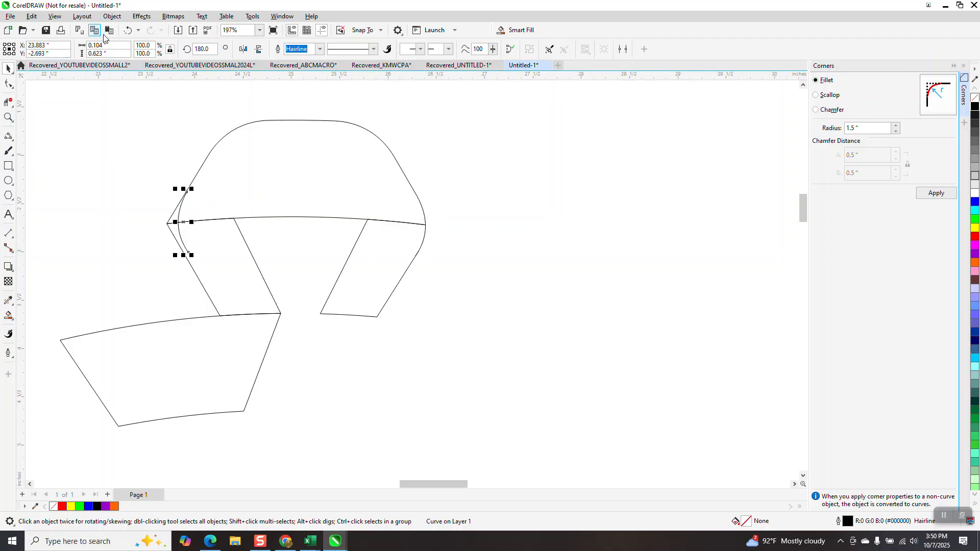
{"action": "left_click", "coordinate": [128, 30]}
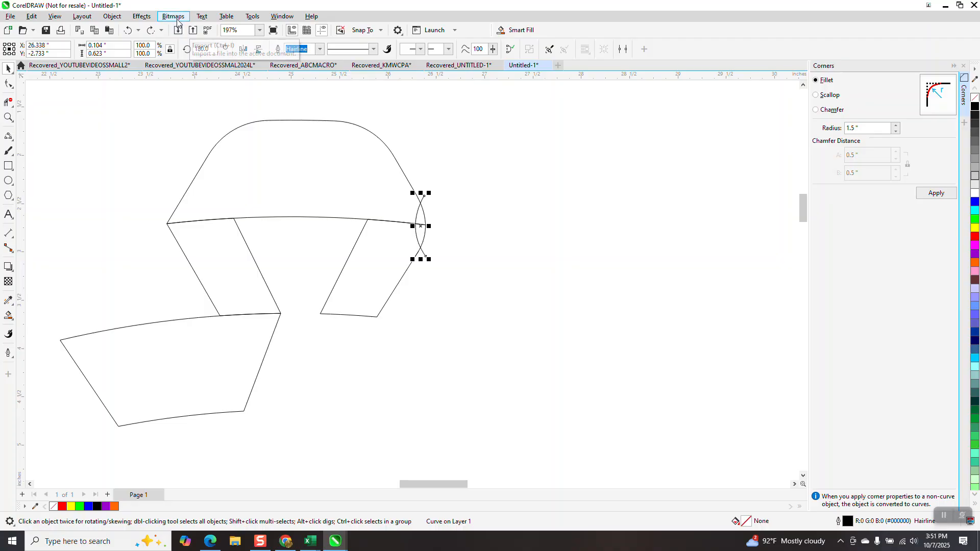
{"action": "left_click", "coordinate": [130, 32]}
- Duplicate the curve, mirror it horizontally and move it straight across to the ribbon's left point
{"action": "key", "text": "plus"}
{"action": "left_click", "coordinate": [244, 50]}
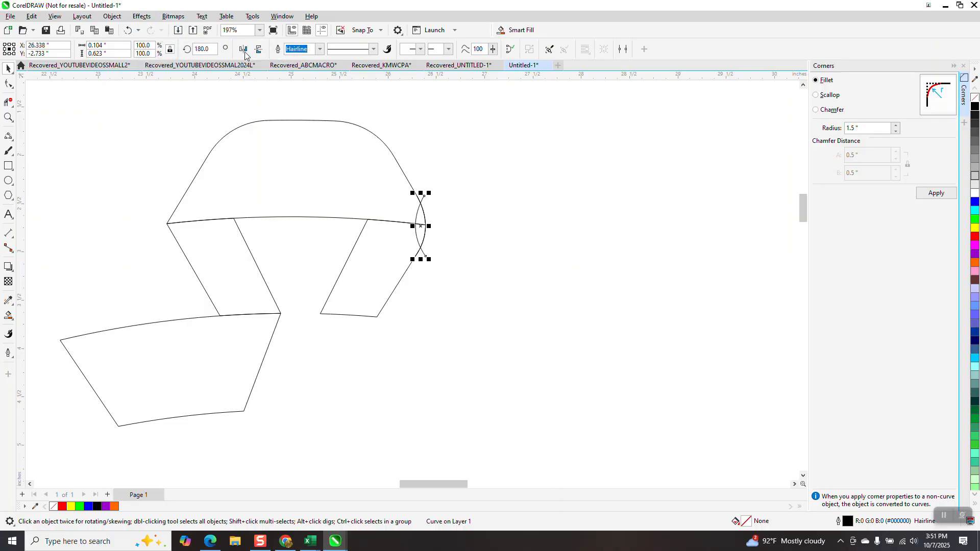
{"action": "left_click_drag", "start_coordinate": [415, 220], "coordinate": [185, 210]}
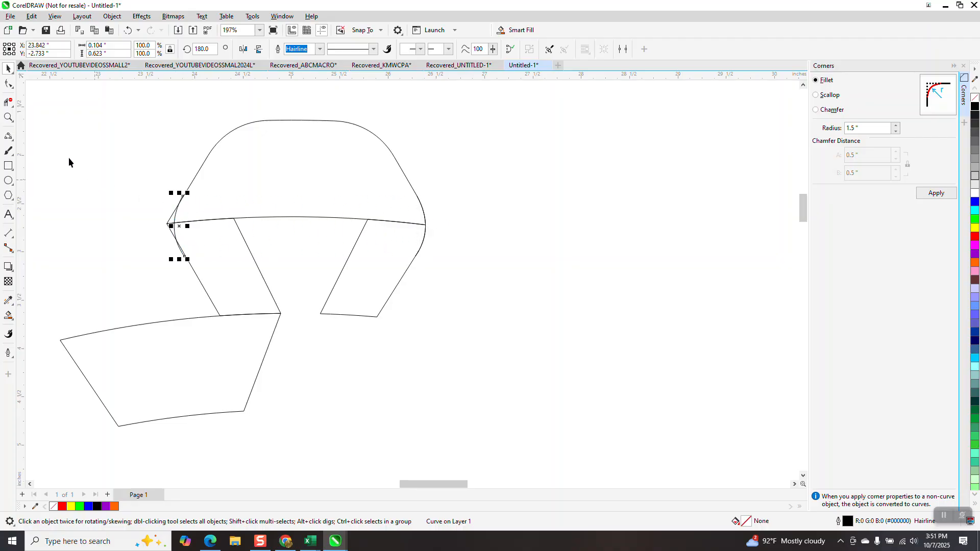
- Set the nudge distance to 0.01" and nudge the mirrored curve right by 0.02" at the left point
{"action": "left_click", "coordinate": [8, 118]}
{"action": "left_click_drag", "start_coordinate": [90, 160], "coordinate": [312, 332]}
{"action": "left_click", "coordinate": [8, 68]}
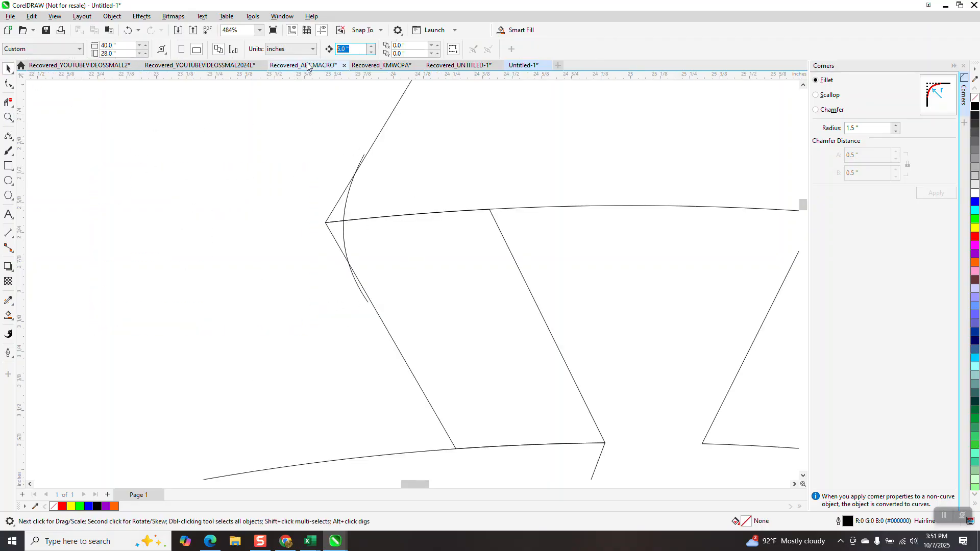
{"action": "type", "text": ".0"}
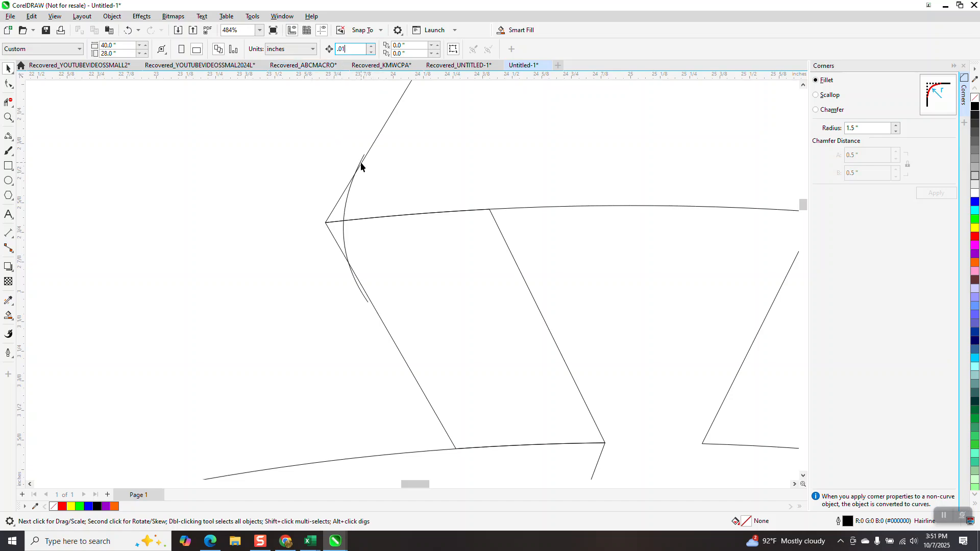
{"action": "left_click", "coordinate": [361, 160]}
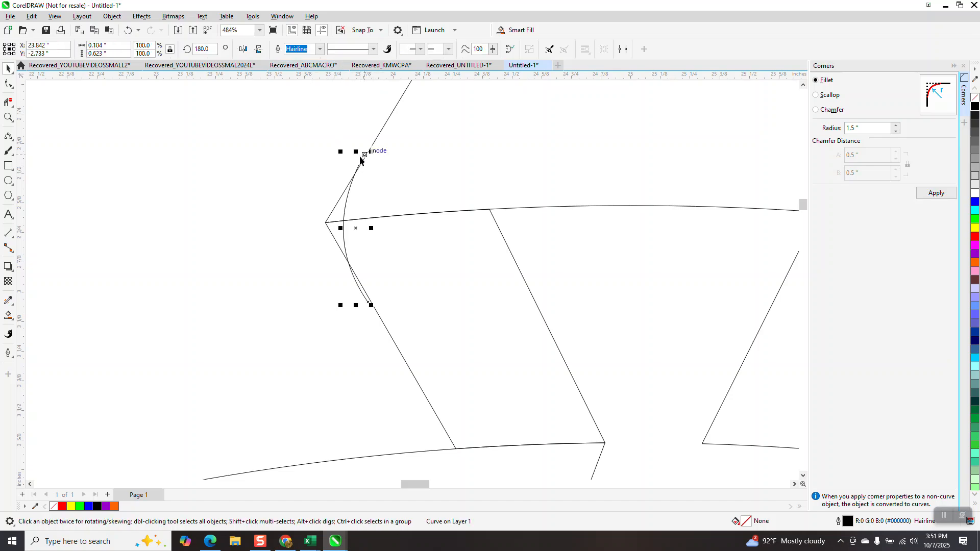
{"action": "key", "text": "Right"}
{"action": "key", "text": "Right"}
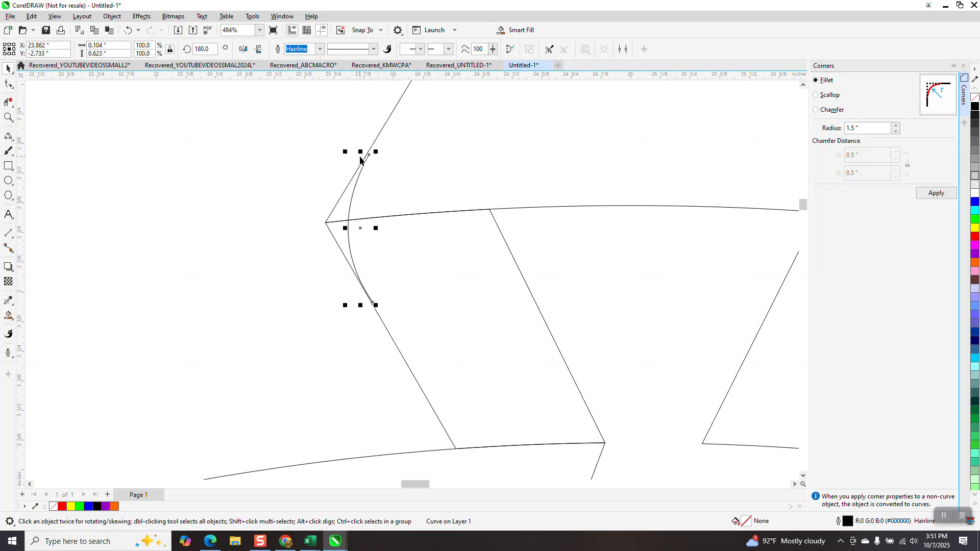
- Nudge the mirrored curve left by 0.01" and move its lower end node onto the ribbon's slanted edge
{"action": "key", "text": "Left"}
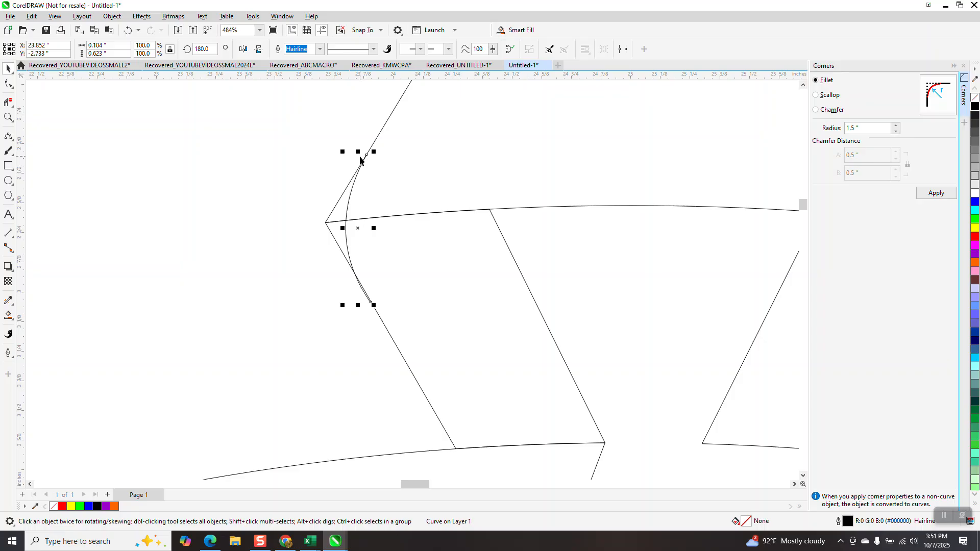
{"action": "left_click", "coordinate": [275, 141]}
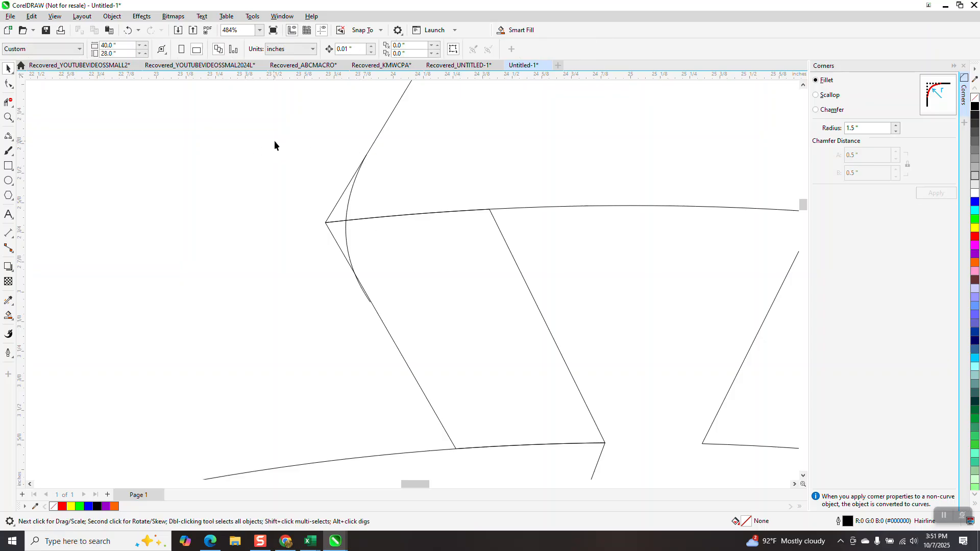
{"action": "left_click", "coordinate": [8, 117]}
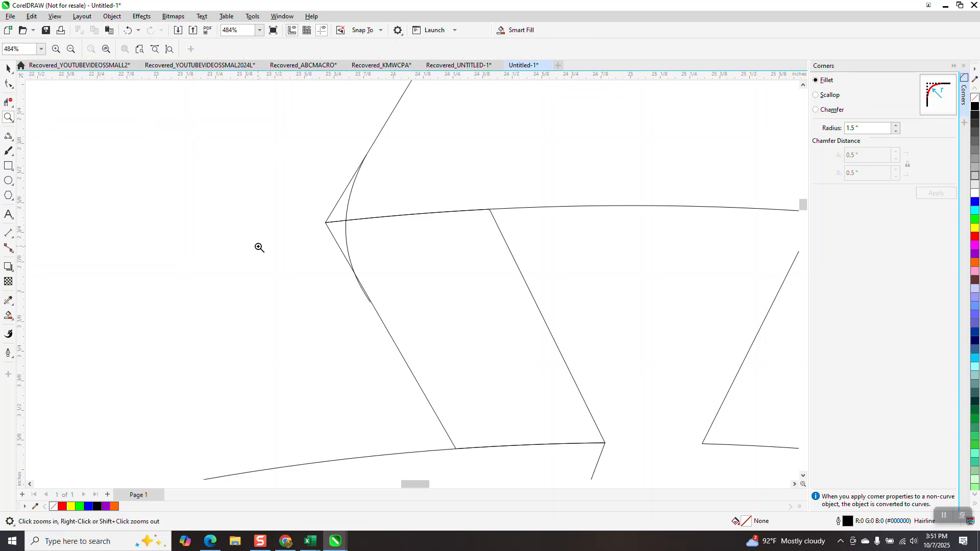
{"action": "left_click_drag", "start_coordinate": [355, 290], "coordinate": [396, 316]}
{"action": "left_click", "coordinate": [9, 85]}
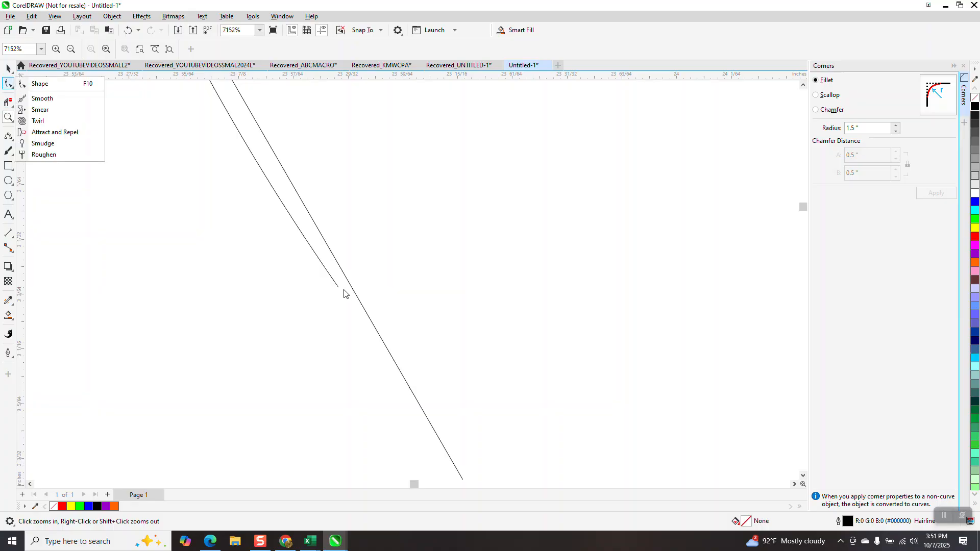
{"action": "left_click", "coordinate": [40, 84]}
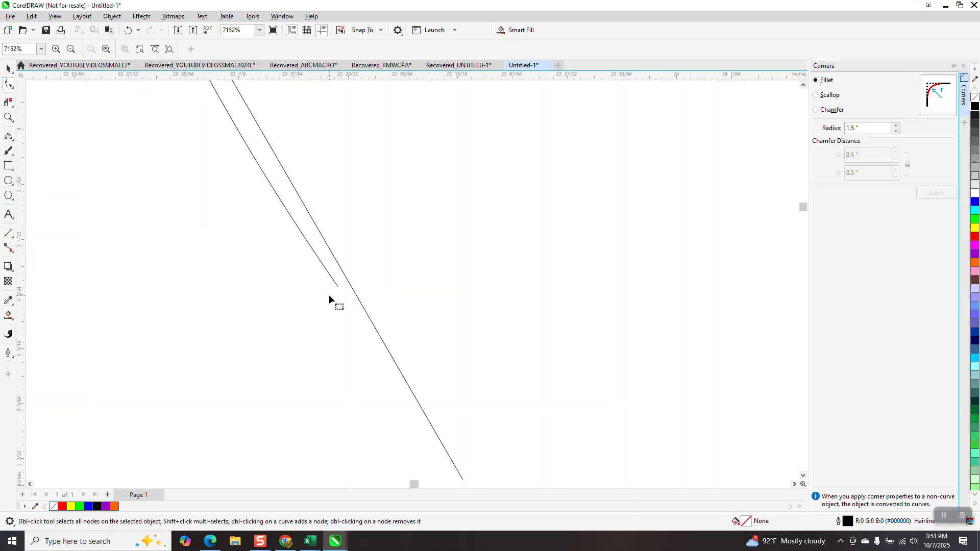
{"action": "left_click", "coordinate": [336, 283]}
{"action": "left_click_drag", "start_coordinate": [339, 284], "coordinate": [350, 282]}
{"action": "scroll", "coordinate": [303, 323], "scroll_direction": "down", "scroll_amount": 5}
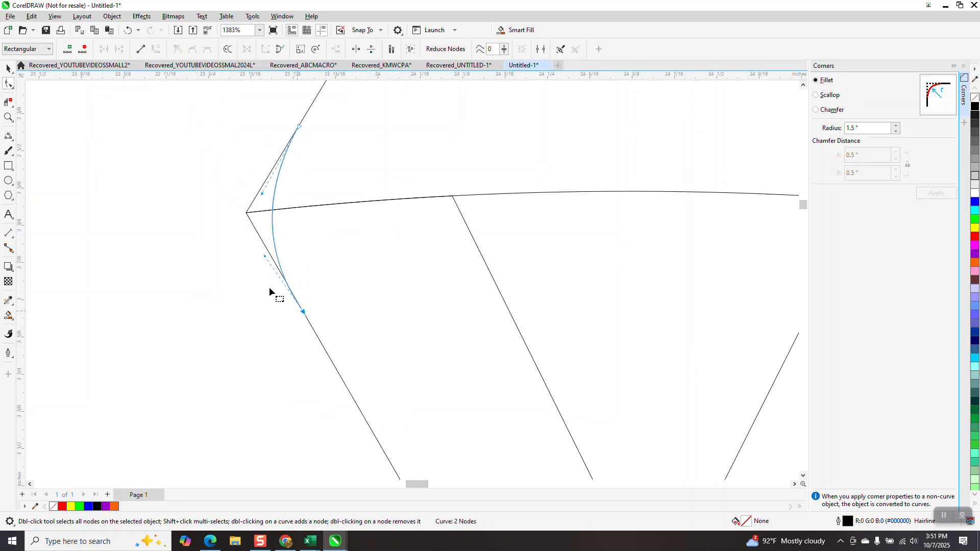
- Delete the line segments that extend past the mirrored curve at the ribbon's left point with virtual segment delete
{"action": "left_click", "coordinate": [8, 102]}
{"action": "left_click_drag", "start_coordinate": [254, 182], "coordinate": [267, 289]}
{"action": "scroll", "coordinate": [143, 199], "scroll_direction": "down", "scroll_amount": 3}
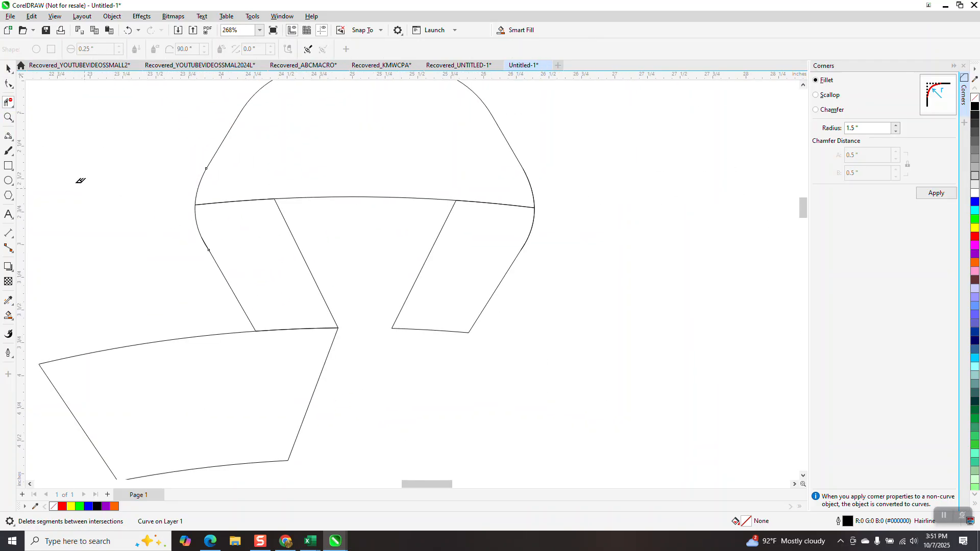
{"action": "left_click", "coordinate": [9, 118]}
{"action": "left_click_drag", "start_coordinate": [201, 238], "coordinate": [246, 272]}
{"action": "left_click", "coordinate": [8, 102]}
{"action": "left_click", "coordinate": [218, 153]}
{"action": "scroll", "coordinate": [202, 240], "scroll_direction": "down", "scroll_amount": 8}
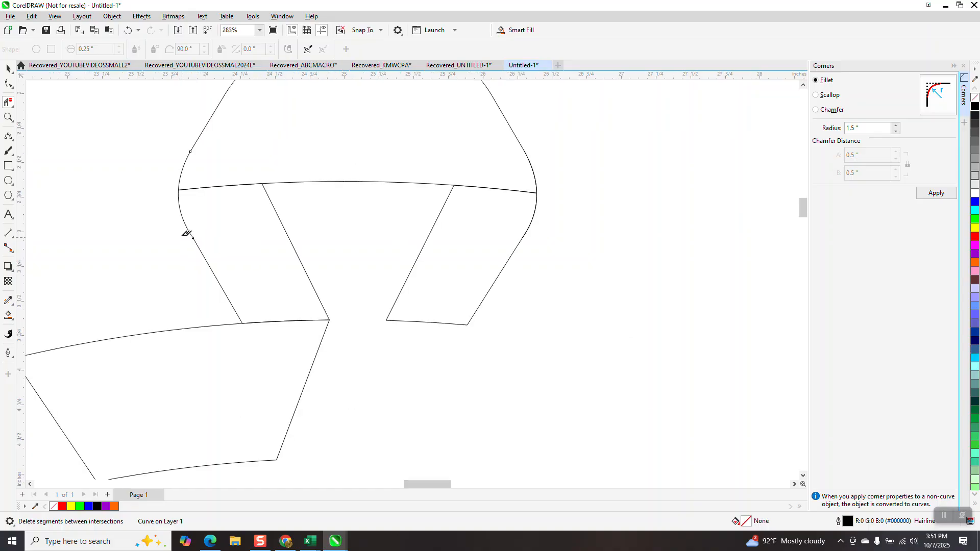
{"action": "scroll", "coordinate": [193, 236], "scroll_direction": "down", "scroll_amount": 1}
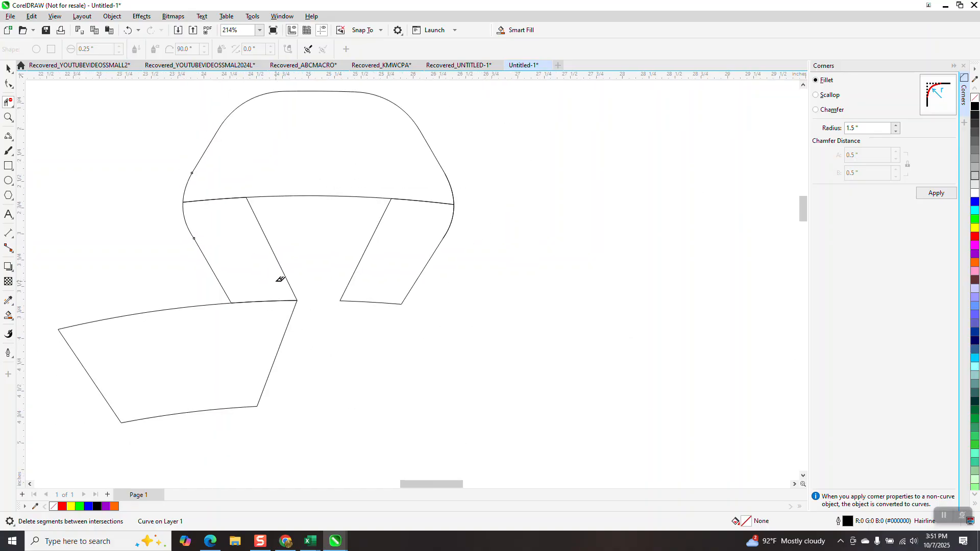
- Smart-fill the ribbon's left leg with blue and no outline
{"action": "left_click", "coordinate": [8, 69]}
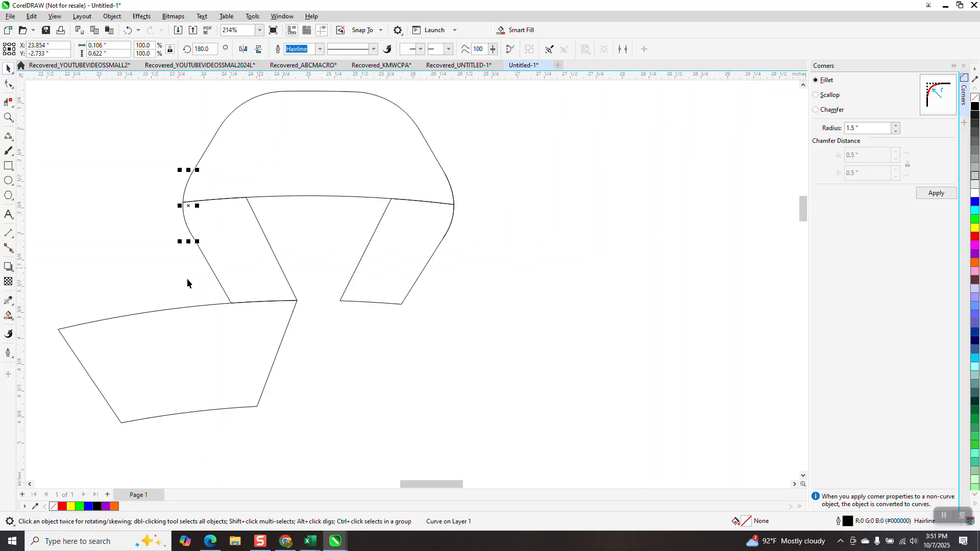
{"action": "left_click", "coordinate": [8, 315]}
{"action": "left_click", "coordinate": [262, 281]}
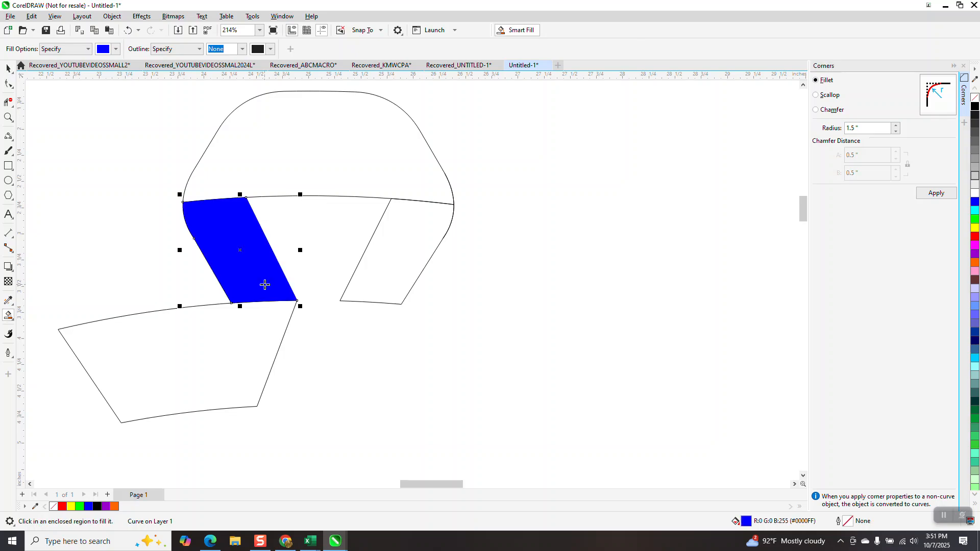
{"action": "key", "text": "Right"}
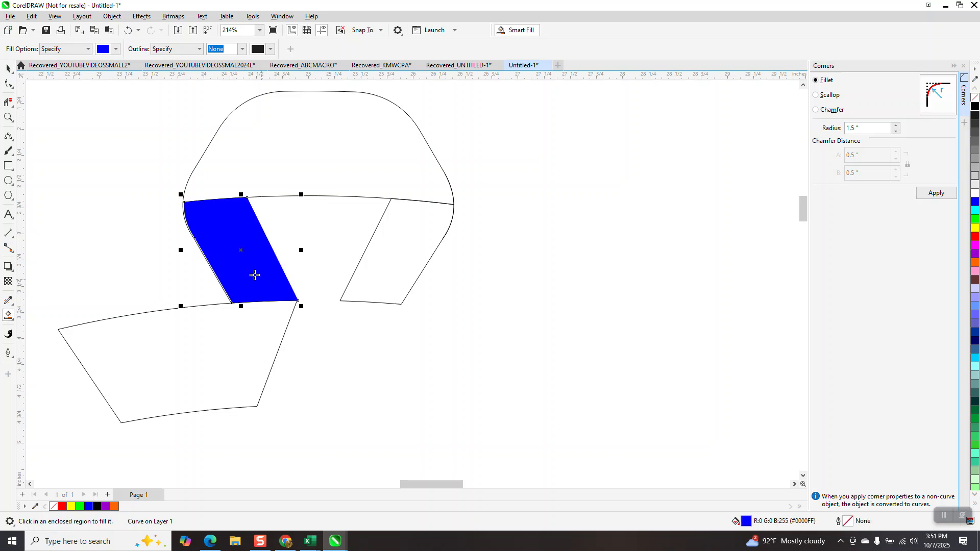
{"action": "left_click", "coordinate": [8, 69]}
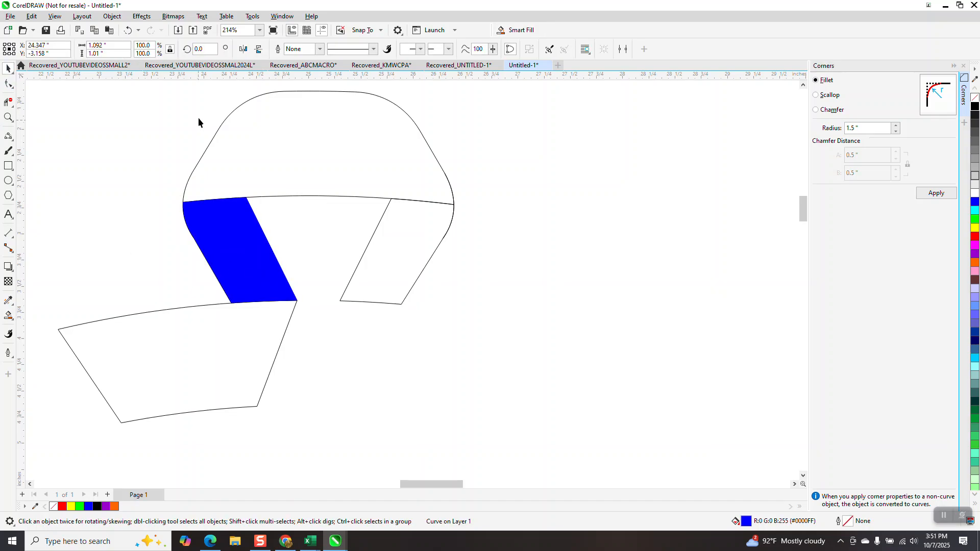
- Set the nudge distance to 5"
{"action": "left_click", "coordinate": [198, 117]}
{"action": "double_click", "coordinate": [352, 49]}
{"action": "type", "text": "5"}
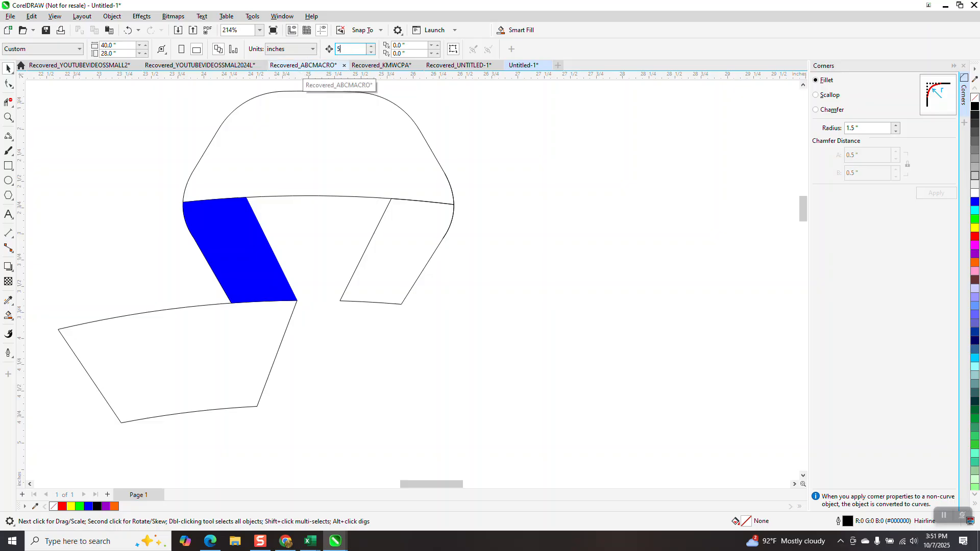
- Move the blue leg 5" to the right and replace its fill with a black hairline outline
{"action": "left_click", "coordinate": [237, 265]}
{"action": "key", "text": "Right"}
{"action": "scroll", "coordinate": [528, 364], "scroll_direction": "down", "scroll_amount": 2}
{"action": "left_click", "coordinate": [976, 99]}
- Try to fillet the lower right corner of the separated leg with a 1.5" radius
{"action": "left_click", "coordinate": [9, 84]}
{"action": "left_click_drag", "start_coordinate": [721, 310], "coordinate": [678, 345]}
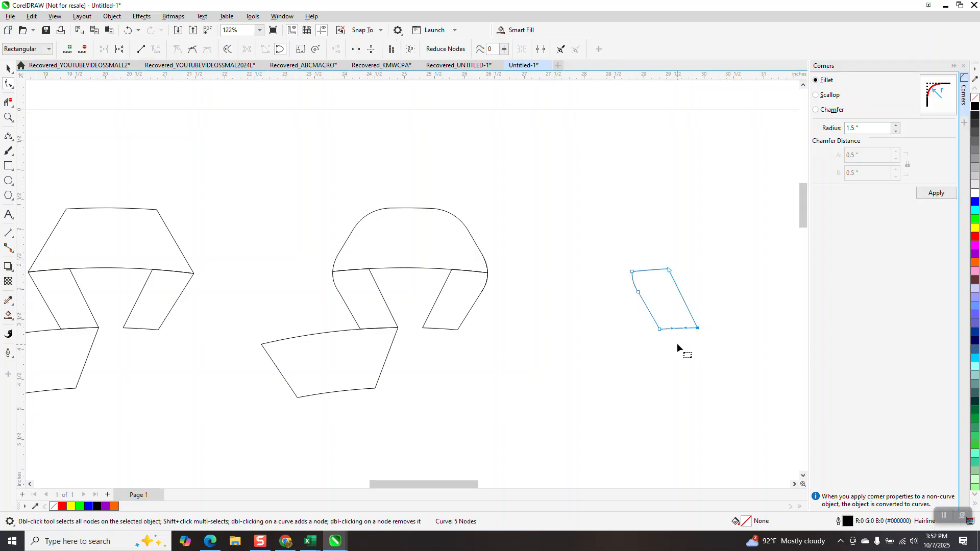
{"action": "left_click", "coordinate": [936, 195]}
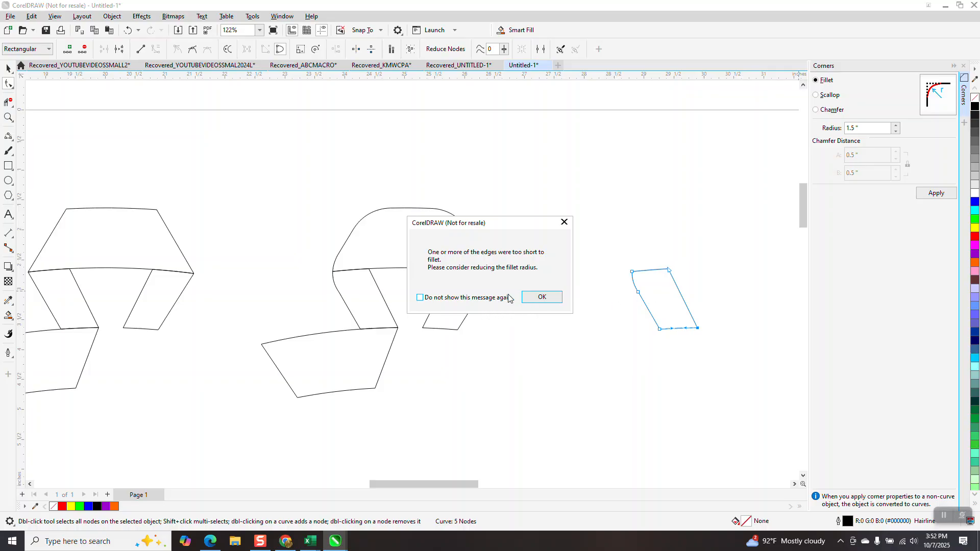
{"action": "left_click", "coordinate": [526, 297]}
- Set the fillet radius to 0.5" and try to round the separated leg's lower right corner again
{"action": "left_click", "coordinate": [853, 126]}
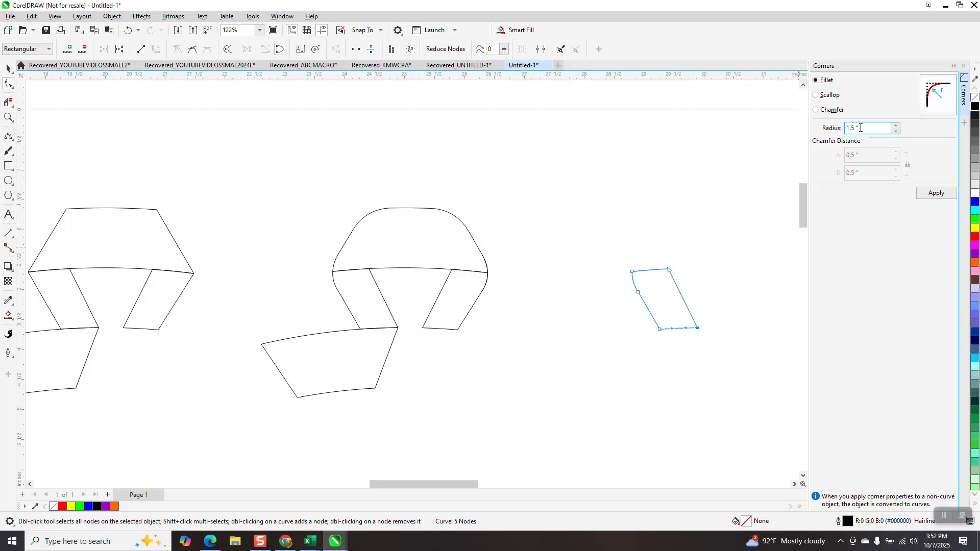
{"action": "type", "text": ".5"}
{"action": "left_click", "coordinate": [929, 196]}
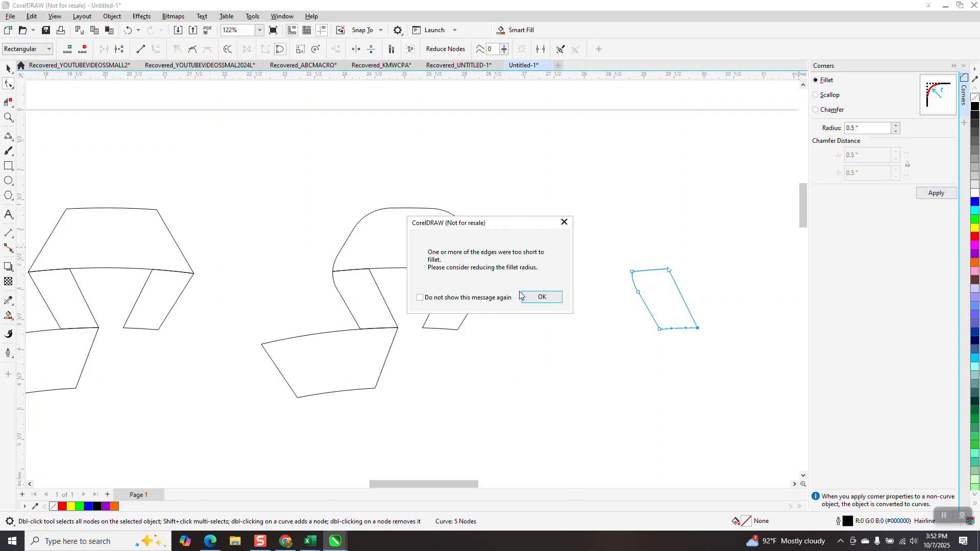
{"action": "left_click", "coordinate": [534, 298]}
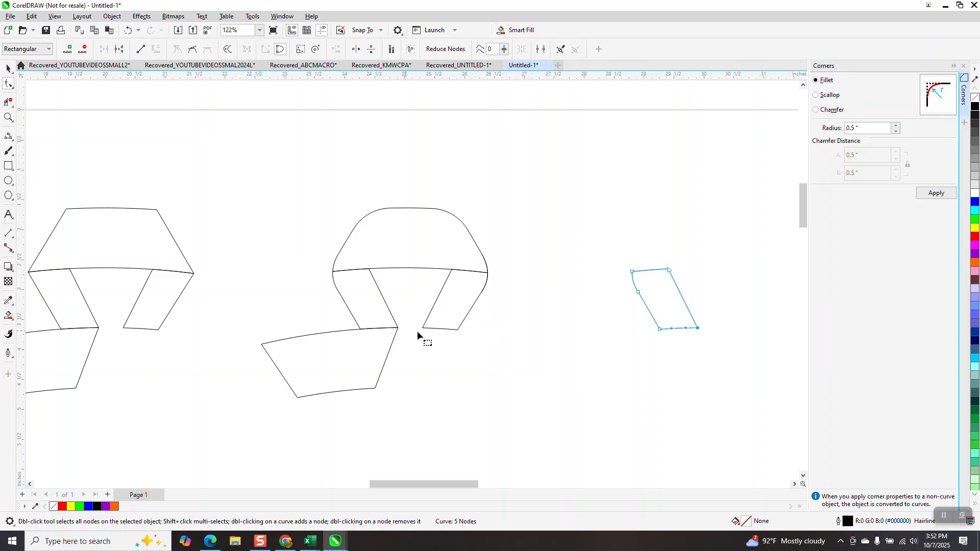
- Delete the separated leg outline
{"action": "key", "text": "Delete"}
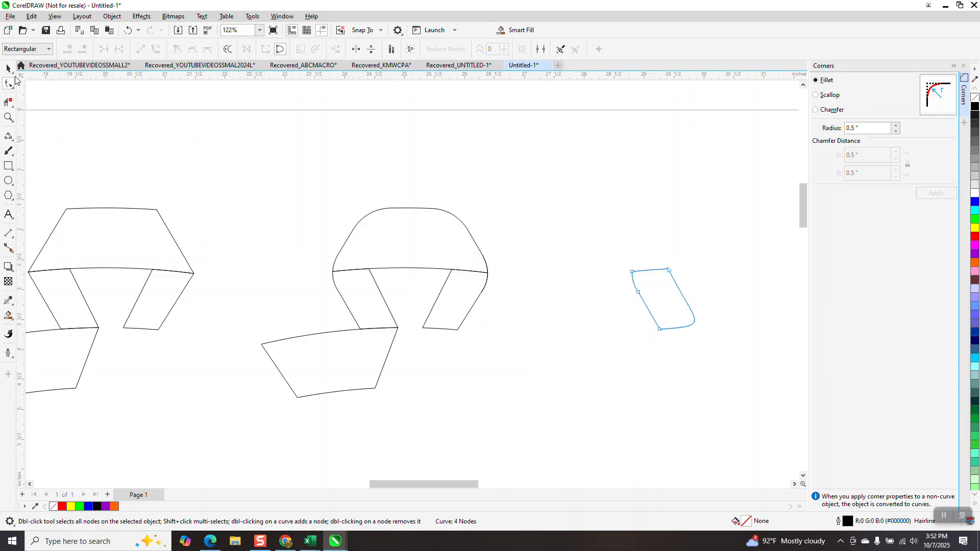
{"action": "left_click", "coordinate": [8, 68]}
{"action": "key", "text": "Delete"}
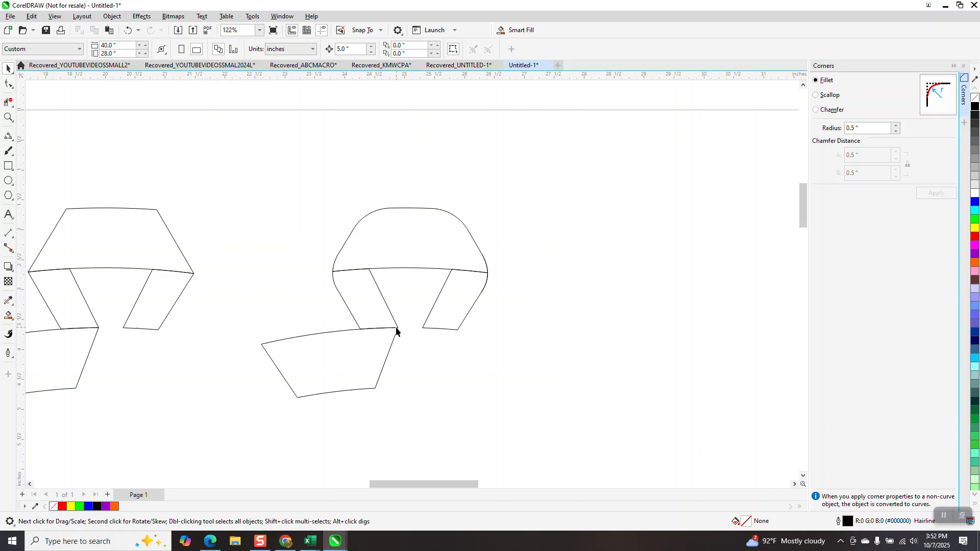
- Draw a straight 2-point line across the point where the left leg meets the lower band, and undo it
{"action": "left_click", "coordinate": [8, 117]}
{"action": "left_click_drag", "start_coordinate": [361, 324], "coordinate": [401, 340]}
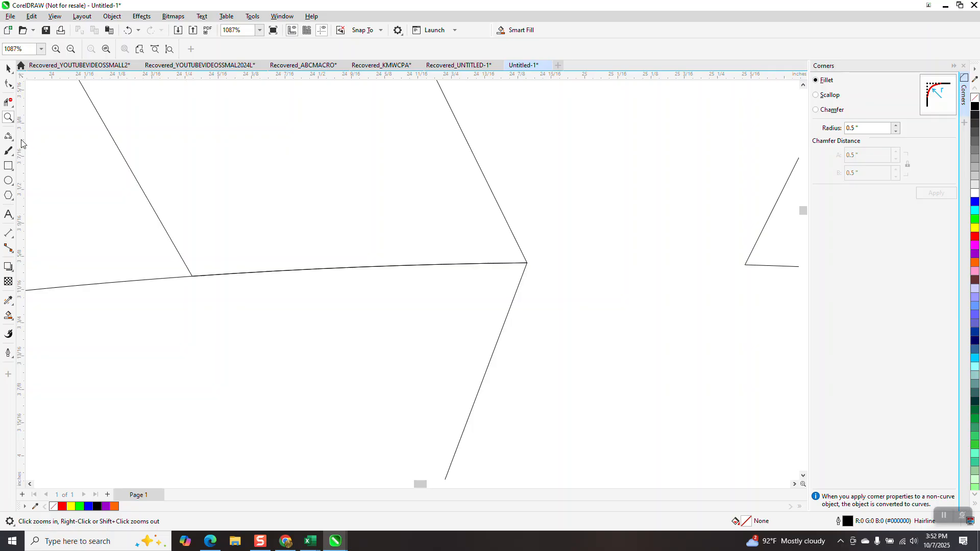
{"action": "left_click", "coordinate": [13, 143]}
{"action": "left_click", "coordinate": [48, 148]}
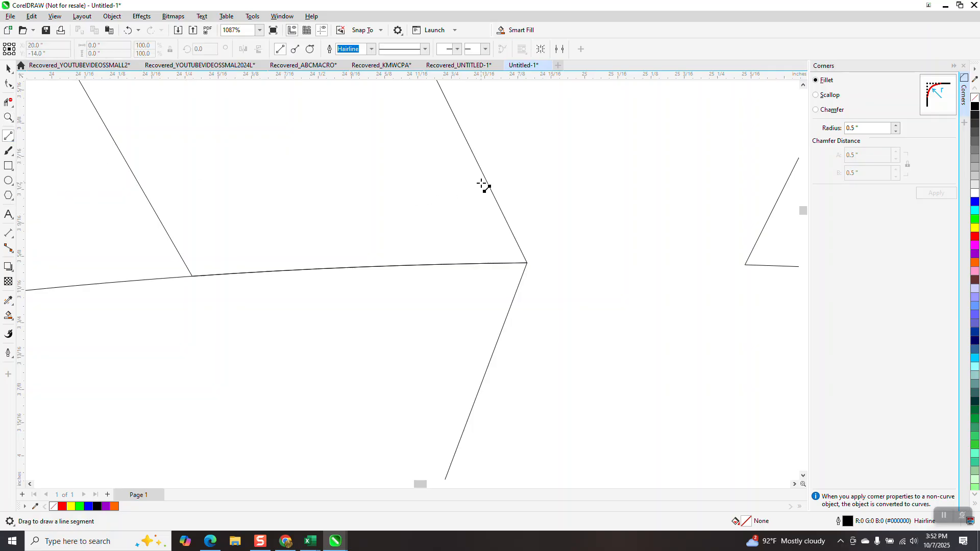
{"action": "left_click_drag", "start_coordinate": [486, 180], "coordinate": [503, 276]}
{"action": "left_click_drag", "start_coordinate": [497, 340], "coordinate": [491, 358]}
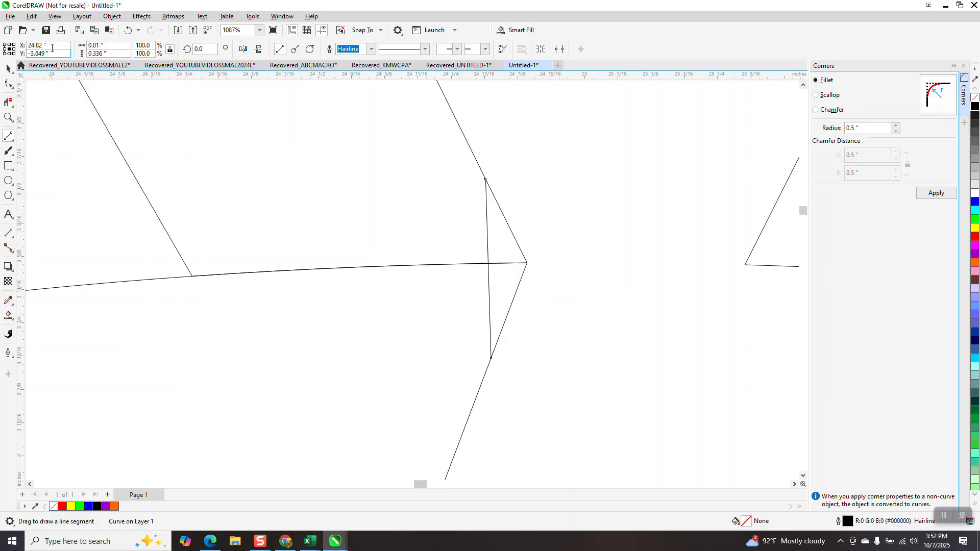
{"action": "left_click", "coordinate": [127, 32]}
- Draw a 3-point curve about 0.35" tall, bulging right, across the point where the left leg meets the lower band
{"action": "left_click", "coordinate": [9, 151]}
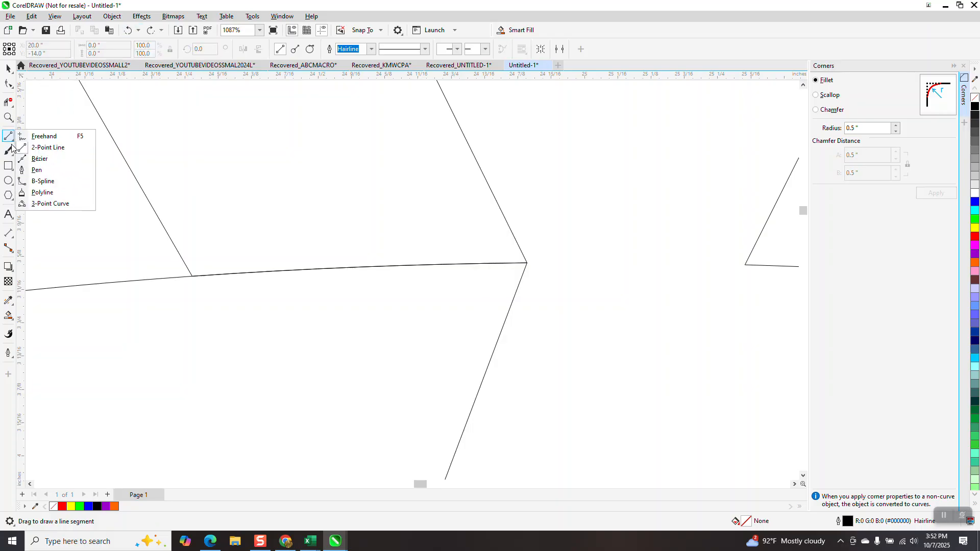
{"action": "left_click", "coordinate": [9, 136]}
{"action": "left_click", "coordinate": [9, 134]}
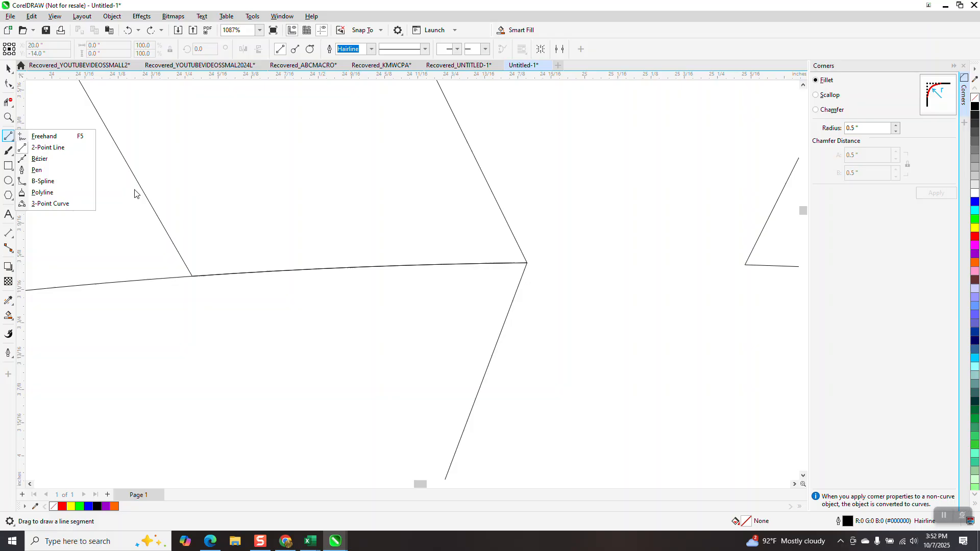
{"action": "left_click", "coordinate": [41, 202]}
{"action": "left_click_drag", "start_coordinate": [485, 178], "coordinate": [489, 363]}
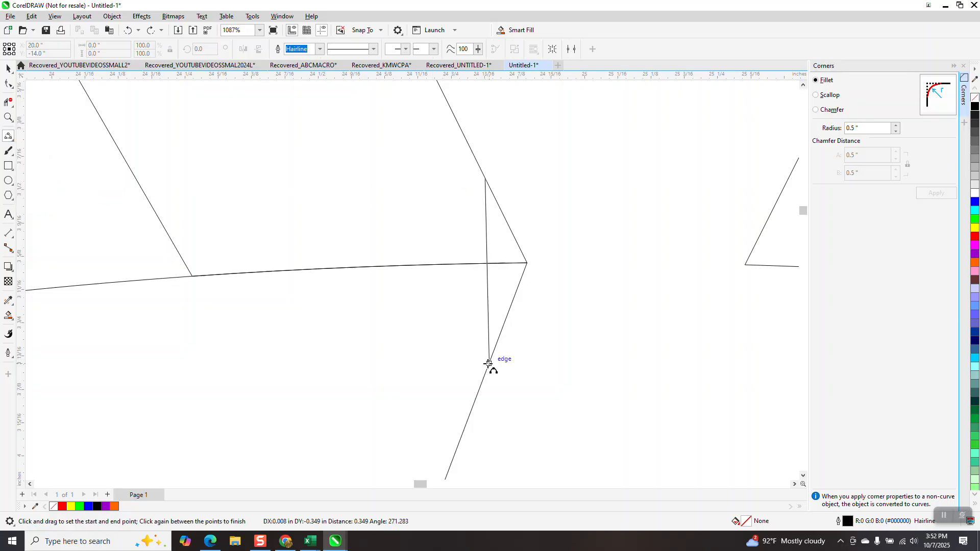
{"action": "left_click", "coordinate": [508, 270]}
- Delete the line segments outside the new curve where the left leg meets the lower band with virtual segment delete
{"action": "left_click", "coordinate": [9, 102]}
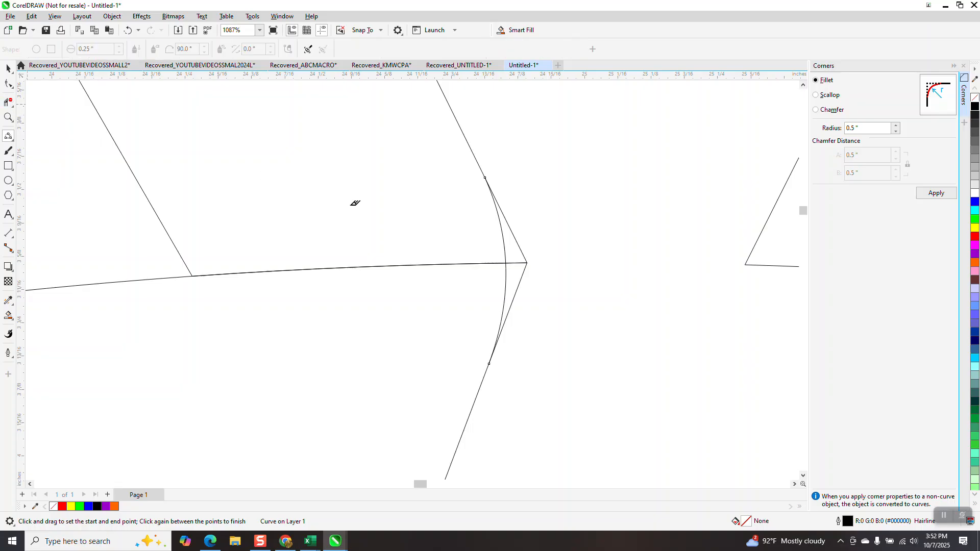
{"action": "left_click", "coordinate": [526, 280]}
{"action": "left_click", "coordinate": [522, 250]}
{"action": "scroll", "coordinate": [531, 243], "scroll_direction": "down", "scroll_amount": 5}
{"action": "scroll", "coordinate": [386, 251], "scroll_direction": "down", "scroll_amount": 2}
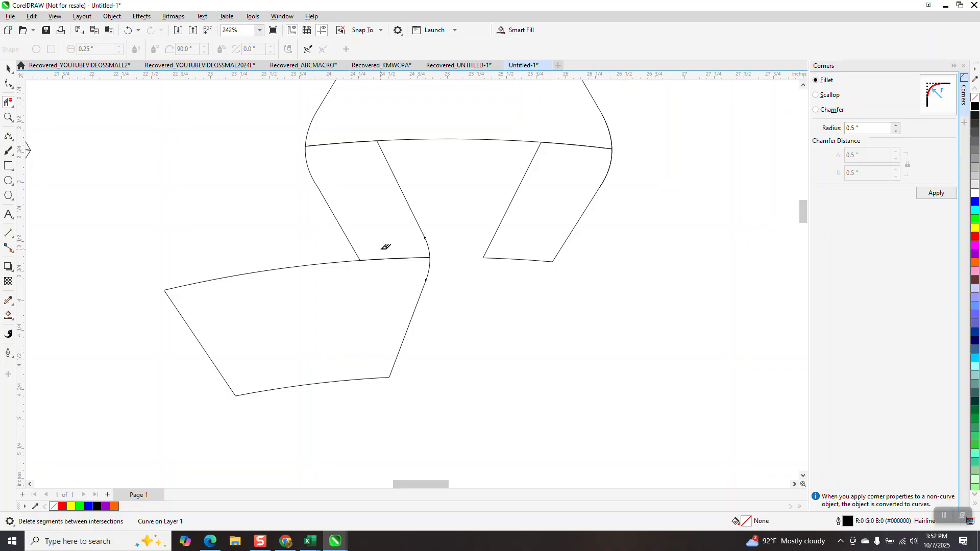
{"action": "scroll", "coordinate": [386, 248], "scroll_direction": "down", "scroll_amount": 2}
- Smart-fill the left leg, top band, right leg and lower band with blue, moving each filled piece 5" to the right
{"action": "left_click", "coordinate": [8, 69]}
{"action": "left_click", "coordinate": [8, 316]}
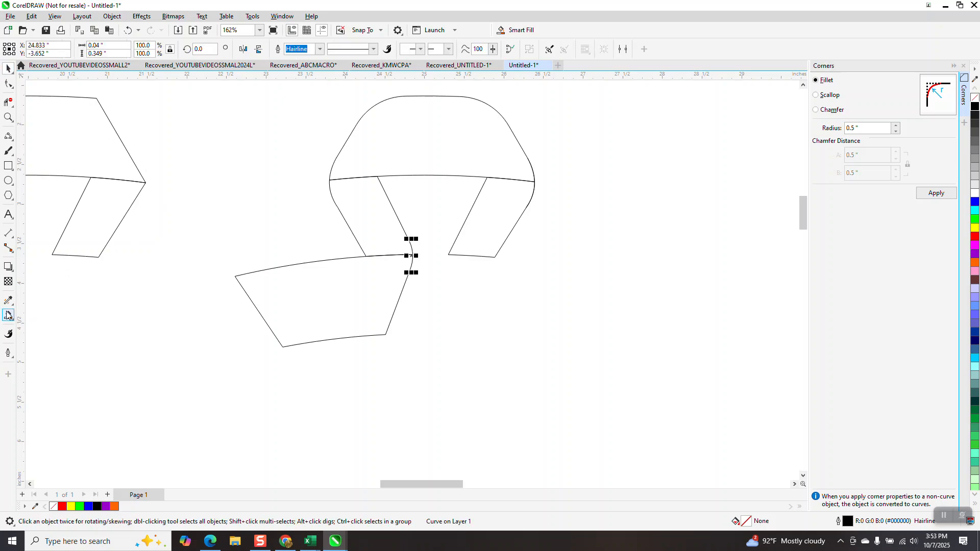
{"action": "left_click", "coordinate": [371, 218]}
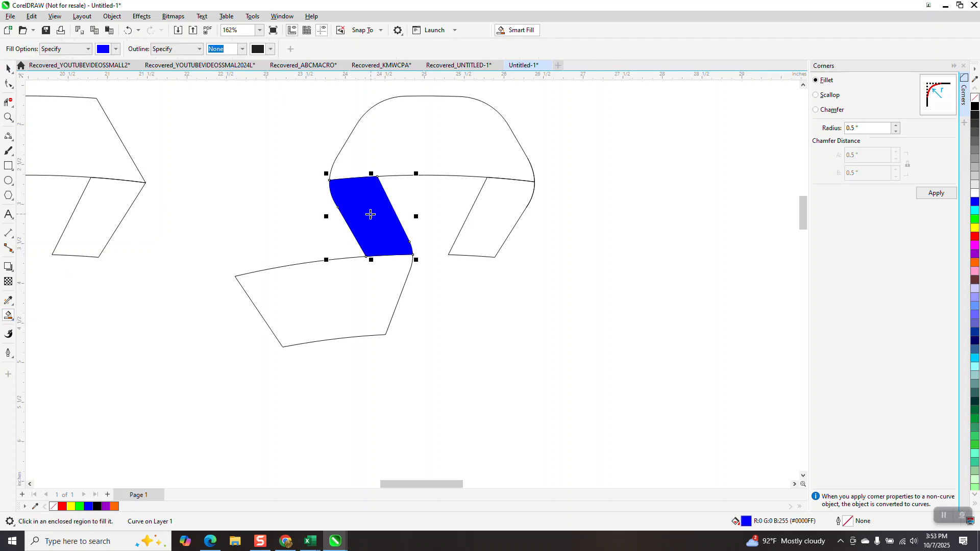
{"action": "key", "text": "Right"}
{"action": "left_click", "coordinate": [389, 163]}
{"action": "key", "text": "Right"}
{"action": "left_click", "coordinate": [477, 217]}
{"action": "key", "text": "Right"}
{"action": "left_click", "coordinate": [379, 270]}
{"action": "key", "text": "Right"}
{"action": "scroll", "coordinate": [376, 271], "scroll_direction": "down", "scroll_amount": 2}
{"action": "scroll", "coordinate": [254, 199], "scroll_direction": "down", "scroll_amount": 3}
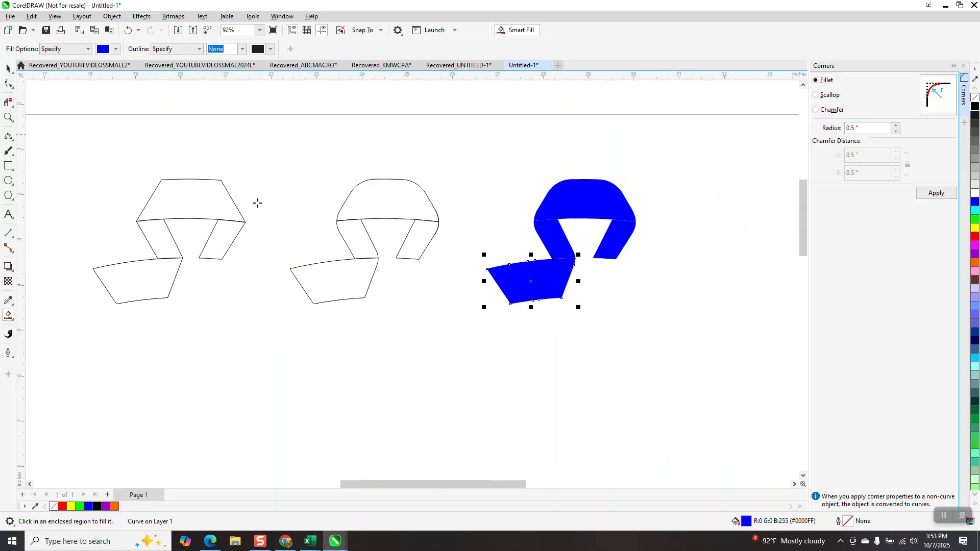
- Select the four blue pieces, give them a black hairline outline and remove their fill
{"action": "left_click", "coordinate": [8, 68]}
{"action": "left_click_drag", "start_coordinate": [402, 169], "coordinate": [477, 281]}
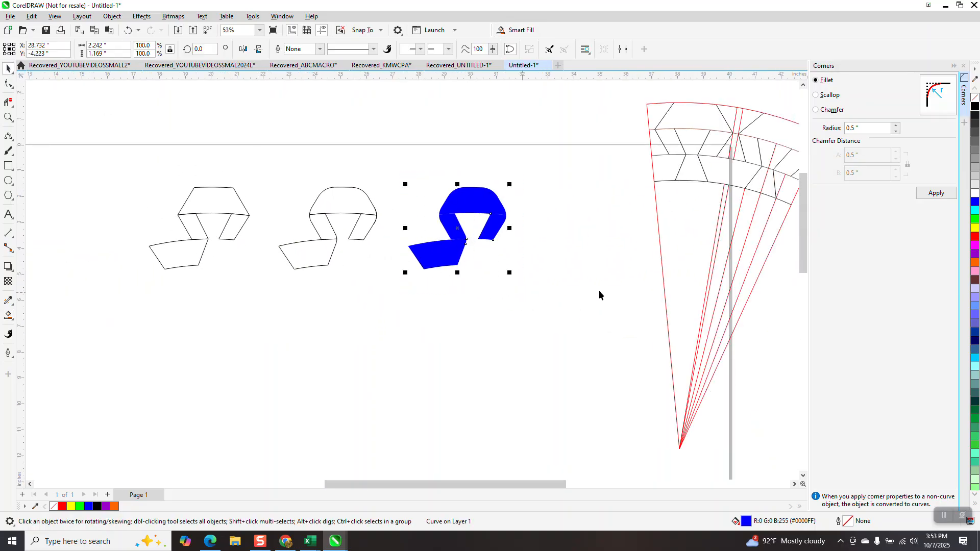
{"action": "left_click", "coordinate": [974, 106]}
{"action": "right_click", "coordinate": [974, 107]}
{"action": "left_click", "coordinate": [974, 97]}
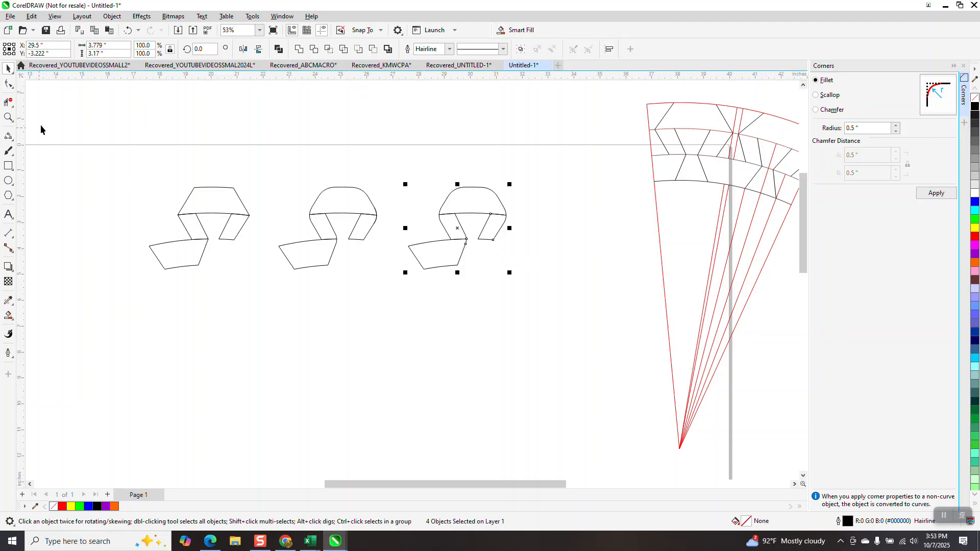
{"action": "left_click", "coordinate": [8, 117]}
{"action": "left_click_drag", "start_coordinate": [453, 223], "coordinate": [526, 269]}
{"action": "scroll", "coordinate": [274, 271], "scroll_direction": "down", "scroll_amount": 5}
{"action": "left_click", "coordinate": [8, 68]}
{"action": "scroll", "coordinate": [309, 215], "scroll_direction": "down", "scroll_amount": 2}
{"action": "scroll", "coordinate": [299, 219], "scroll_direction": "down", "scroll_amount": 2}
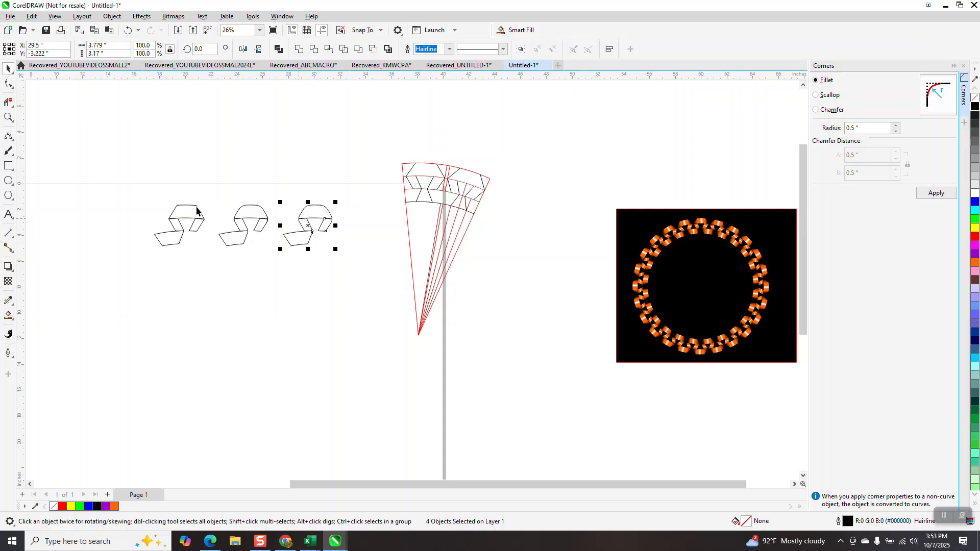
- Move the two left ribbon segments up 5" and the third ribbon segment 10" to the left
{"action": "left_click_drag", "start_coordinate": [148, 202], "coordinate": [170, 236]}
{"action": "left_click_drag", "start_coordinate": [270, 253], "coordinate": [270, 253]}
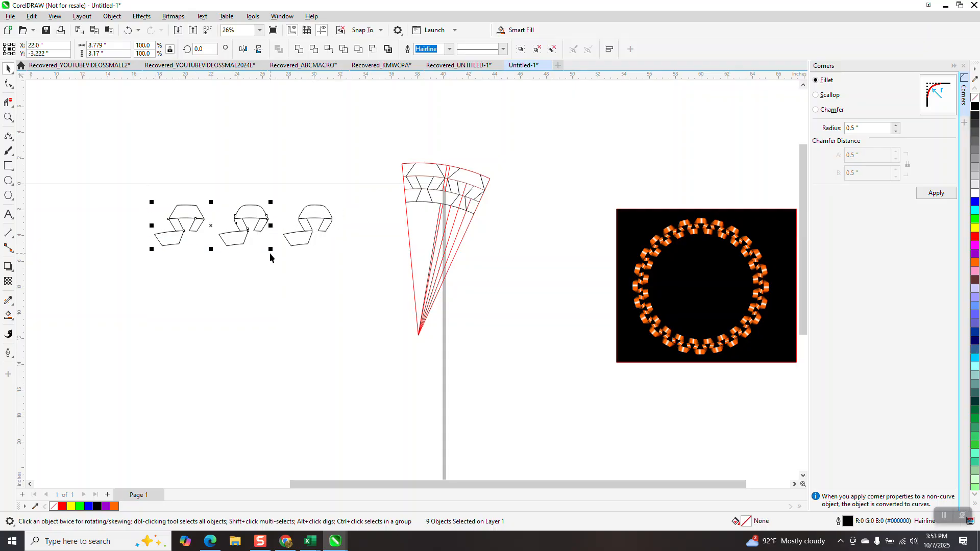
{"action": "key", "text": "Up"}
{"action": "left_click_drag", "start_coordinate": [349, 199], "coordinate": [267, 278]}
{"action": "key", "text": "Left"}
{"action": "key", "text": "Left"}
- Add a vertical guideline at 20" and rotate a copy of the grouped ribbon segment by -15° to sit beside the original
{"action": "left_click_drag", "start_coordinate": [23, 167], "coordinate": [100, 164]}
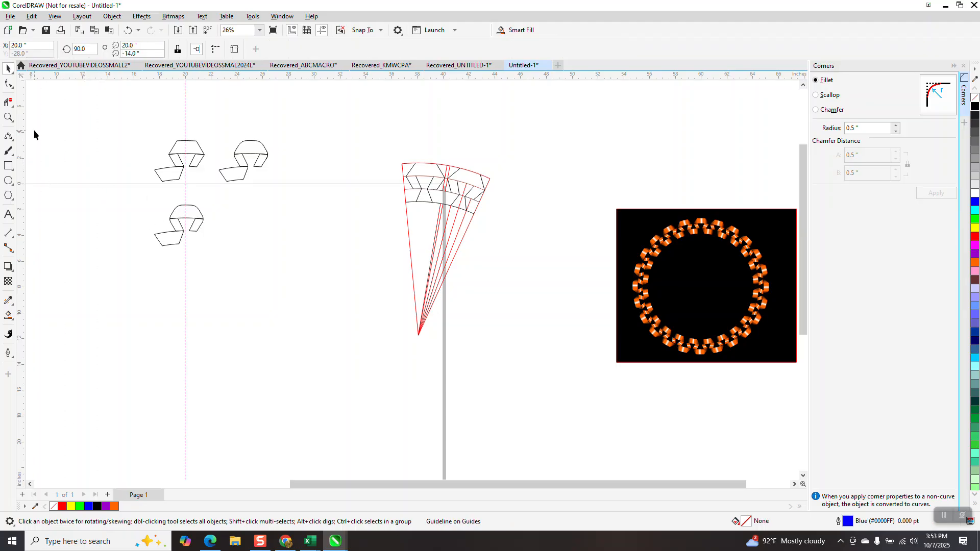
{"action": "left_click", "coordinate": [8, 118]}
{"action": "left_click_drag", "start_coordinate": [165, 196], "coordinate": [240, 271]}
{"action": "left_click", "coordinate": [13, 71]}
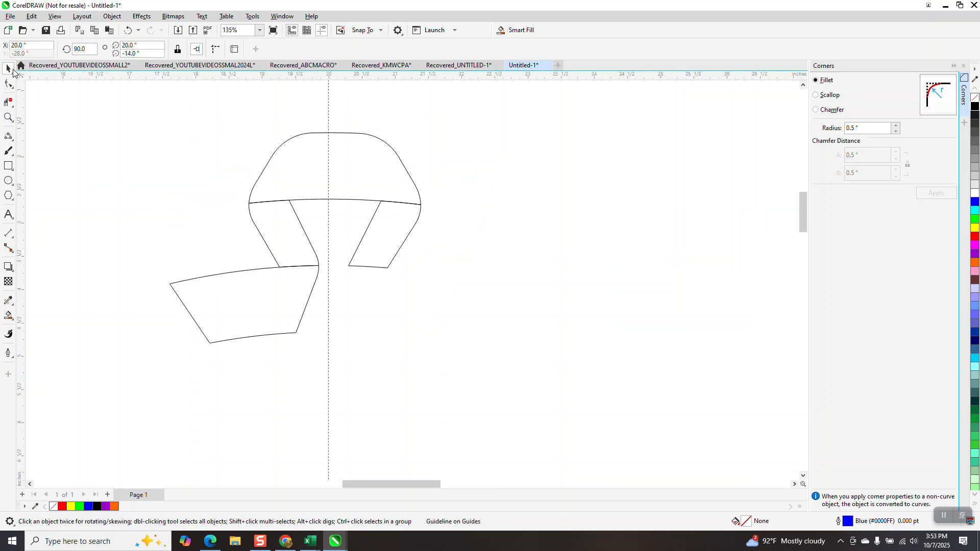
{"action": "left_click_drag", "start_coordinate": [450, 358], "coordinate": [441, 356]}
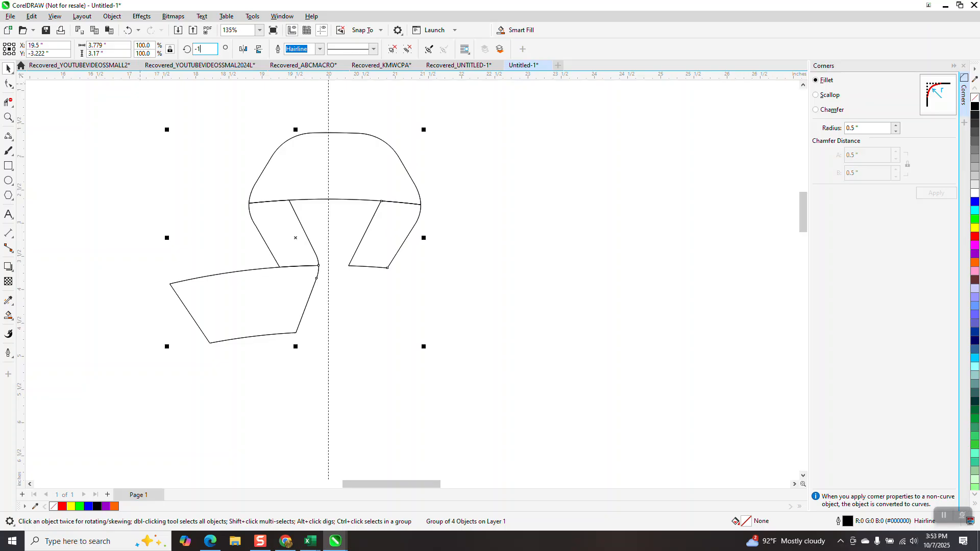
{"action": "key", "text": "Return"}
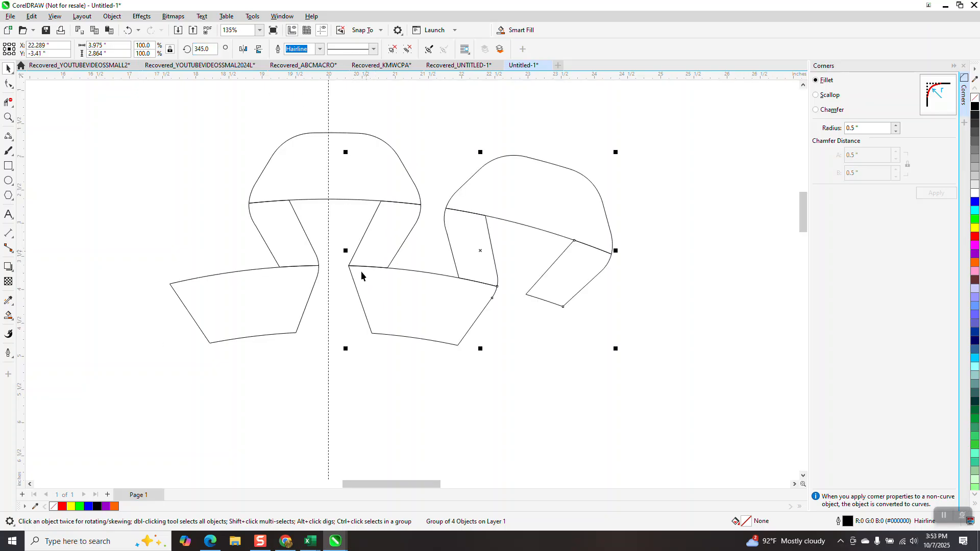
- Draw a 3-point curve about 0.29" tall, bulging left, across the corner where the original's right leg meets the rotated copy's lower band
{"action": "left_click", "coordinate": [6, 117]}
{"action": "left_click_drag", "start_coordinate": [341, 238], "coordinate": [421, 308]}
{"action": "left_click", "coordinate": [12, 139]}
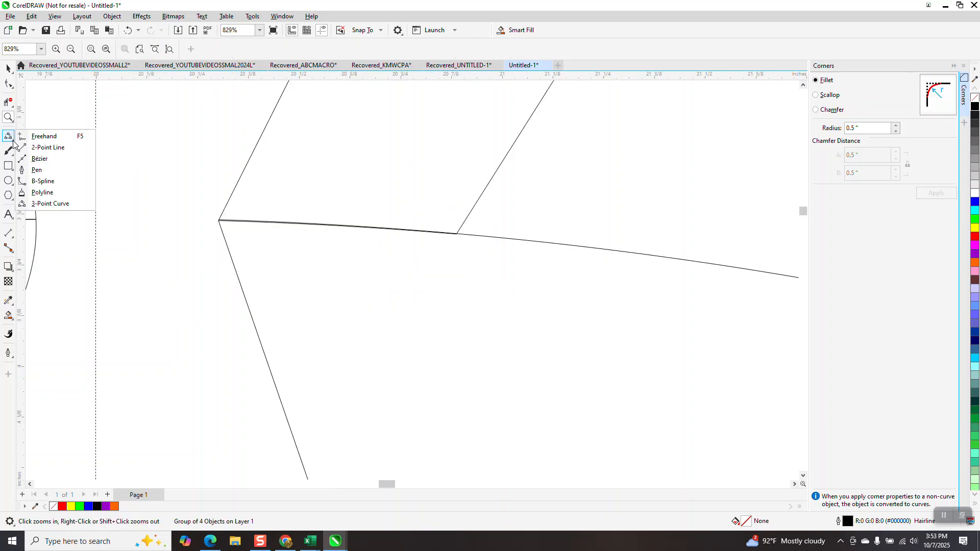
{"action": "left_click", "coordinate": [65, 204]}
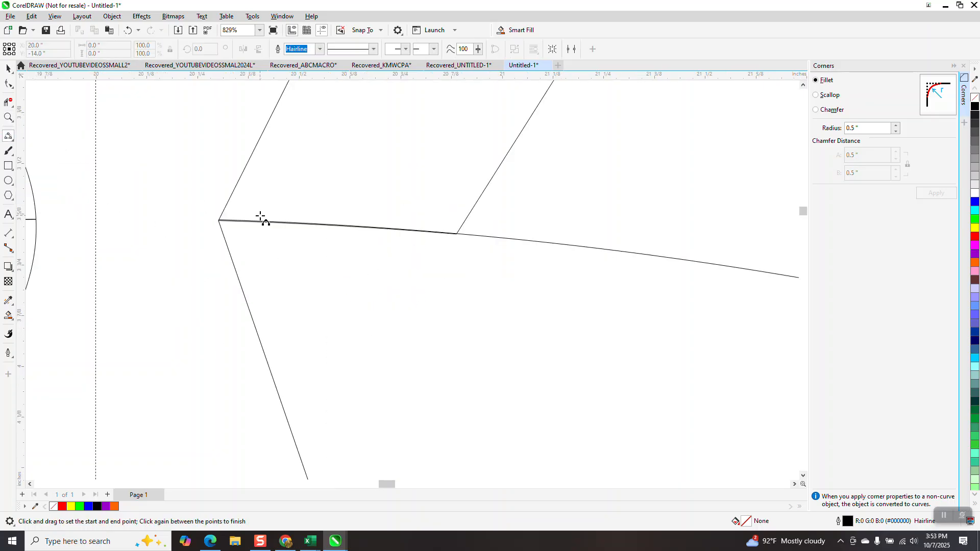
{"action": "left_click_drag", "start_coordinate": [249, 159], "coordinate": [238, 273]}
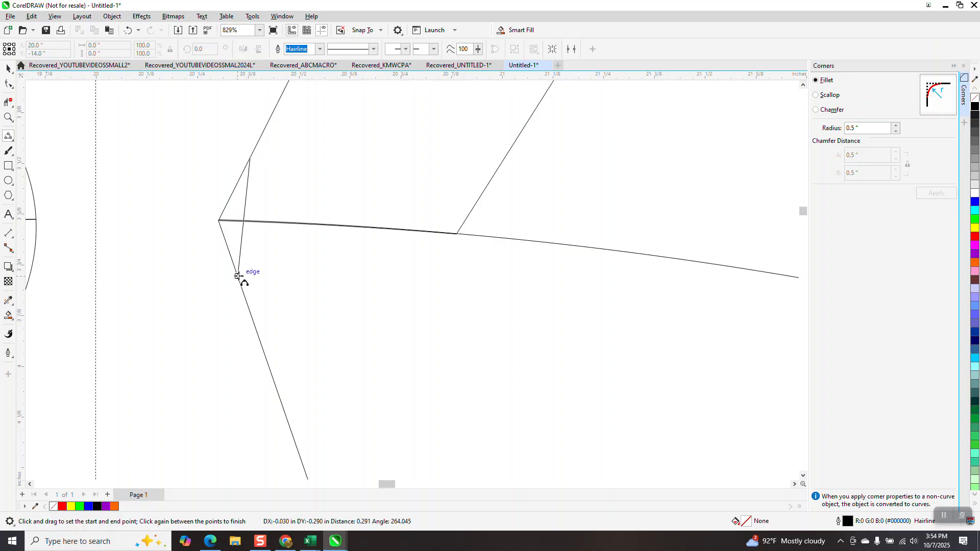
{"action": "left_click", "coordinate": [233, 225]}
- Delete the line segments outside the new curve at the right leg and the copy's lower band with virtual segment delete
{"action": "left_click", "coordinate": [8, 102]}
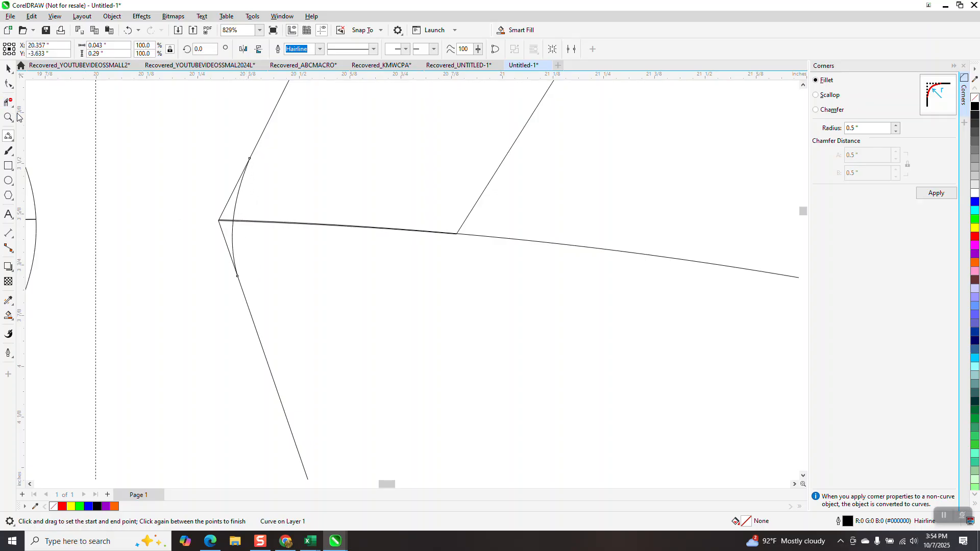
{"action": "left_click", "coordinate": [230, 195]}
{"action": "left_click", "coordinate": [223, 224]}
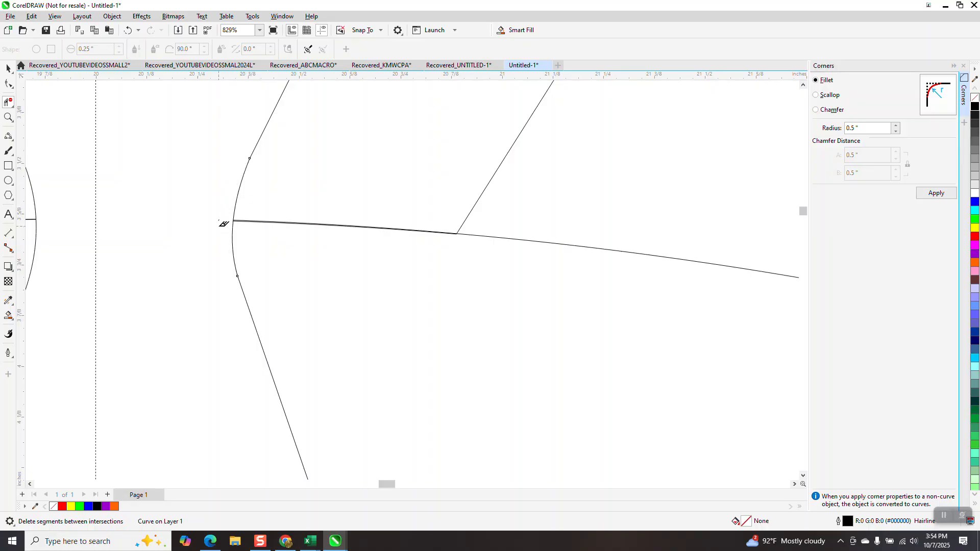
{"action": "left_click", "coordinate": [8, 117]}
{"action": "left_click_drag", "start_coordinate": [204, 190], "coordinate": [488, 276]}
{"action": "left_click", "coordinate": [8, 101]}
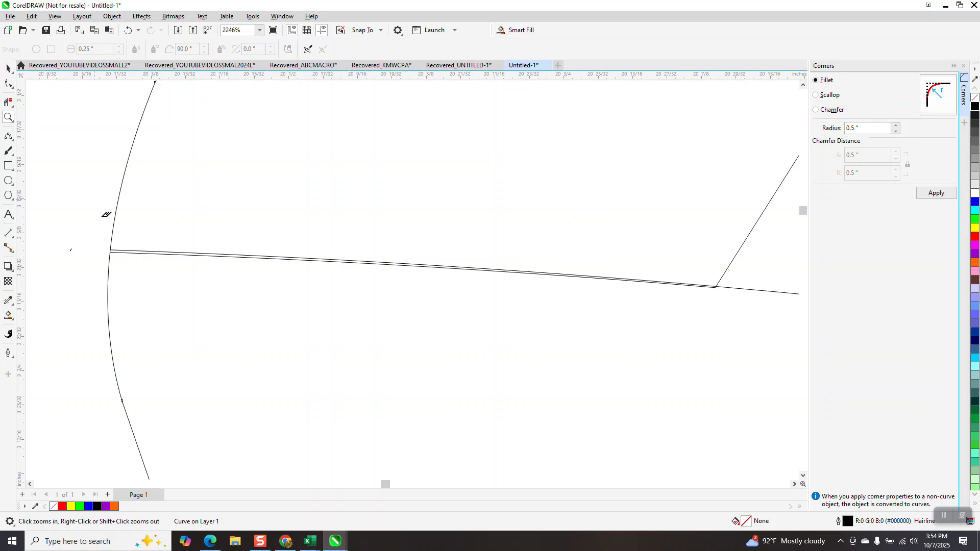
{"action": "left_click", "coordinate": [136, 250]}
{"action": "scroll", "coordinate": [138, 246], "scroll_direction": "down", "scroll_amount": 2}
{"action": "scroll", "coordinate": [244, 248], "scroll_direction": "down", "scroll_amount": 7}
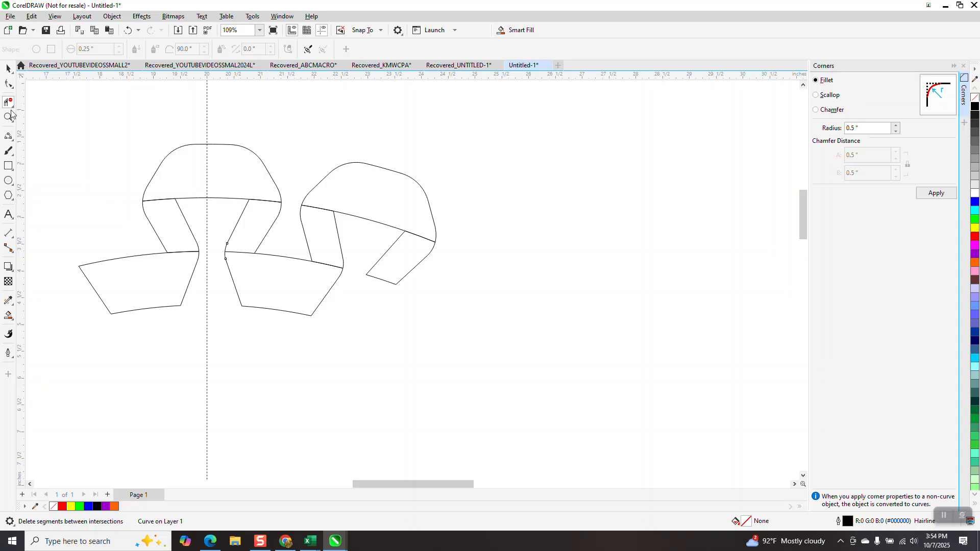
- Smart-fill the rotated copy's lower band, left leg, right leg and top band with blue, moving each filled piece 5" to the right
{"action": "left_click", "coordinate": [8, 316]}
{"action": "left_click", "coordinate": [250, 282]}
{"action": "key", "text": "Right"}
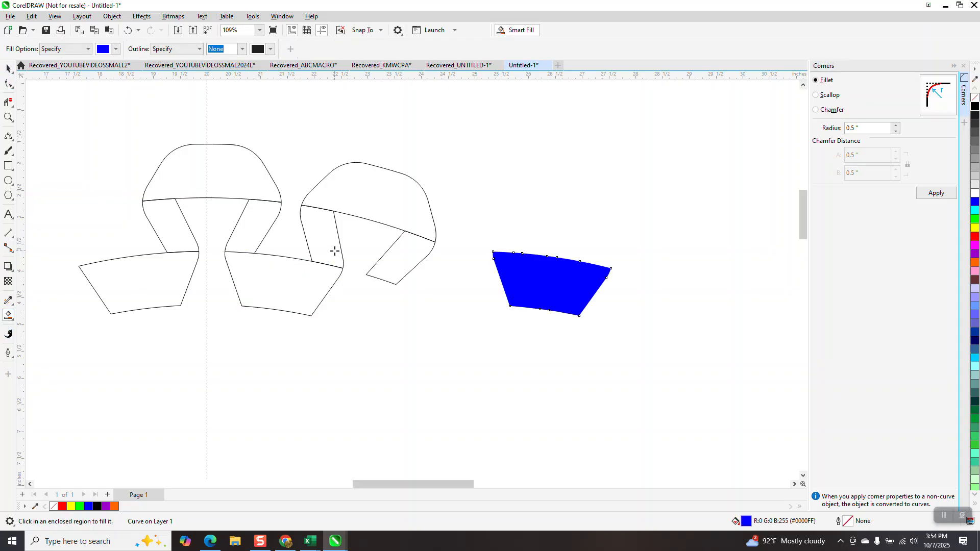
{"action": "left_click", "coordinate": [329, 235]}
{"action": "key", "text": "Right"}
{"action": "left_click", "coordinate": [389, 259]}
{"action": "key", "text": "Right"}
{"action": "left_click", "coordinate": [404, 209]}
{"action": "key", "text": "Right"}
{"action": "scroll", "coordinate": [414, 241], "scroll_direction": "down", "scroll_amount": 3}
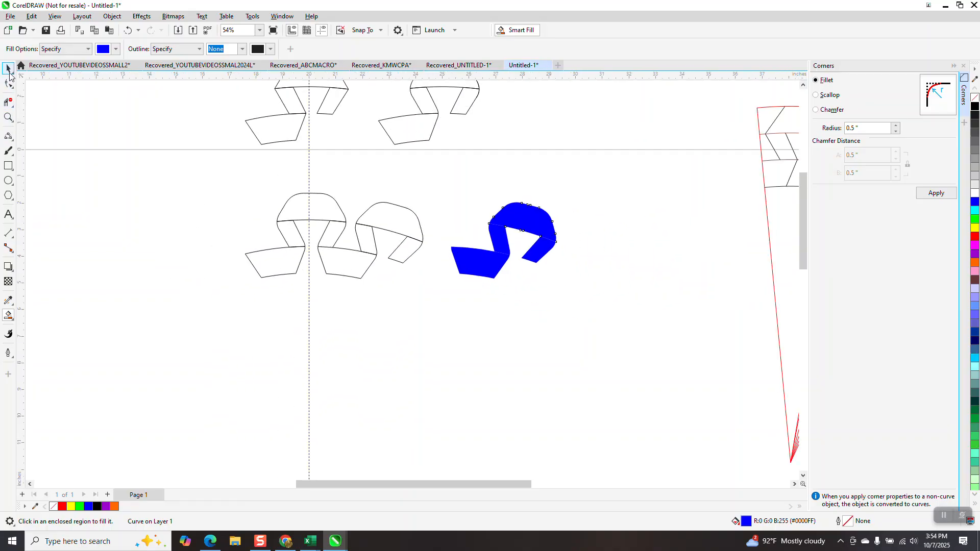
- Group the outlined segments and the four blue pieces separately, and move the blue group 5" left onto the rotated outline
{"action": "left_click", "coordinate": [8, 68]}
{"action": "left_click_drag", "start_coordinate": [176, 173], "coordinate": [439, 318]}
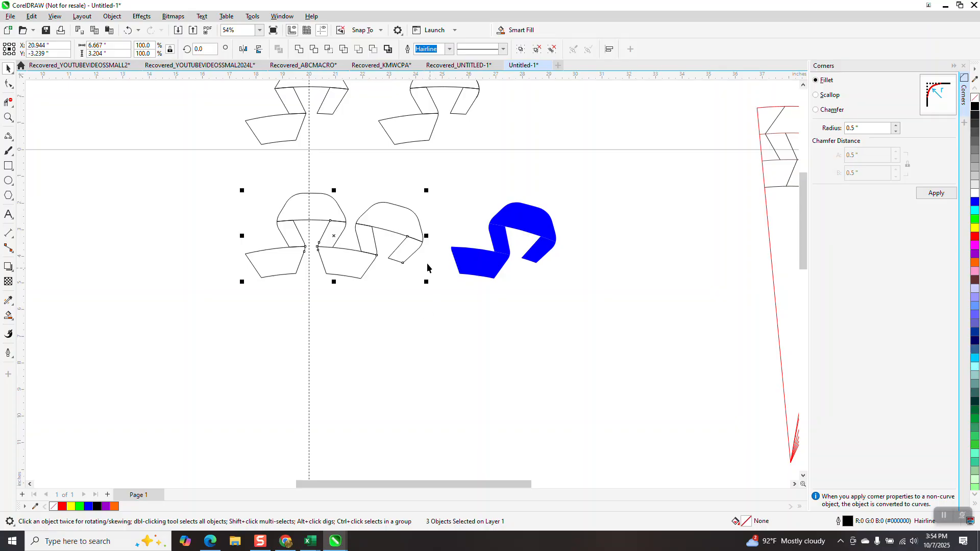
{"action": "left_click_drag", "start_coordinate": [226, 179], "coordinate": [390, 310]}
{"action": "key", "text": "ctrl+g"}
{"action": "left_click_drag", "start_coordinate": [443, 178], "coordinate": [558, 291]}
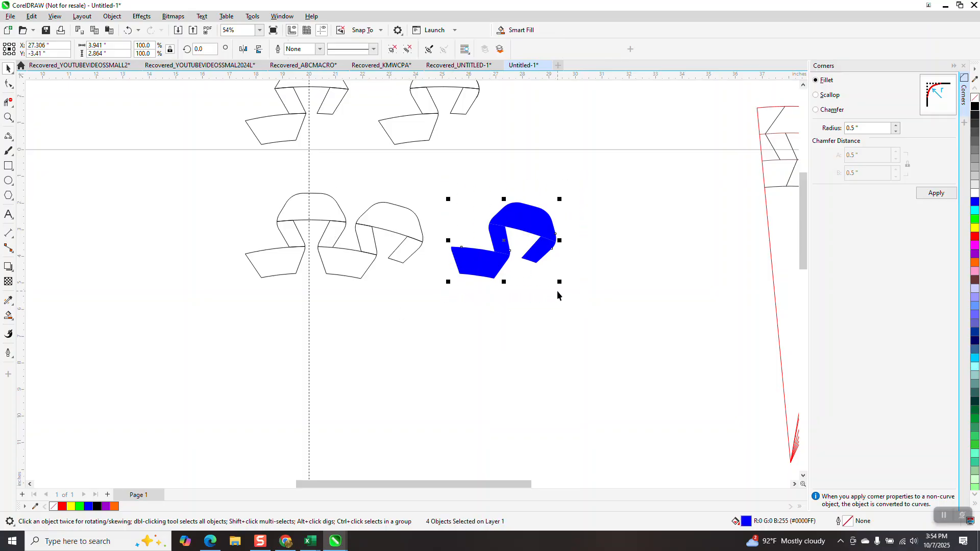
{"action": "key", "text": "Left"}
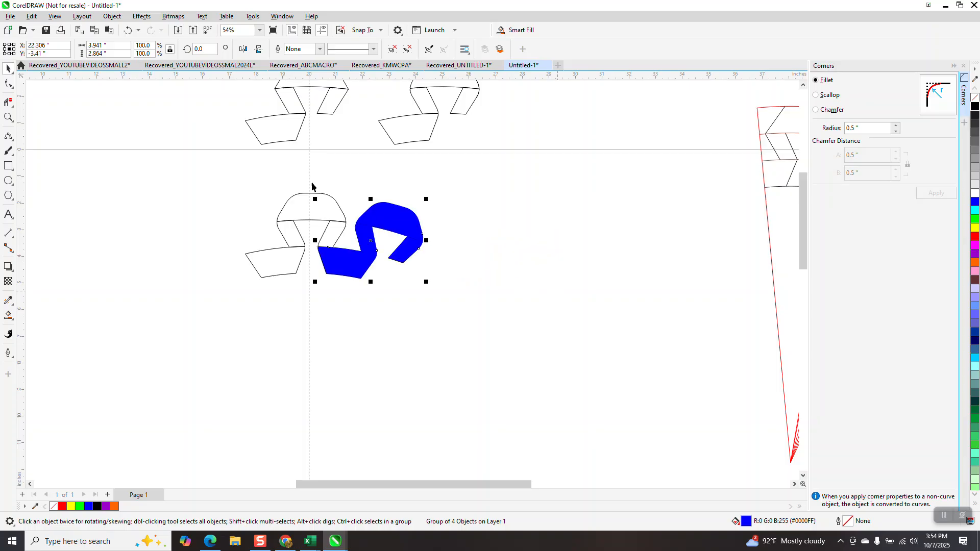
- Rotate the blue group by 15° so it lies over the upright ribbon segment
{"action": "left_click_drag", "start_coordinate": [200, 54], "coordinate": [175, 75]}
{"action": "type", "text": "15"}
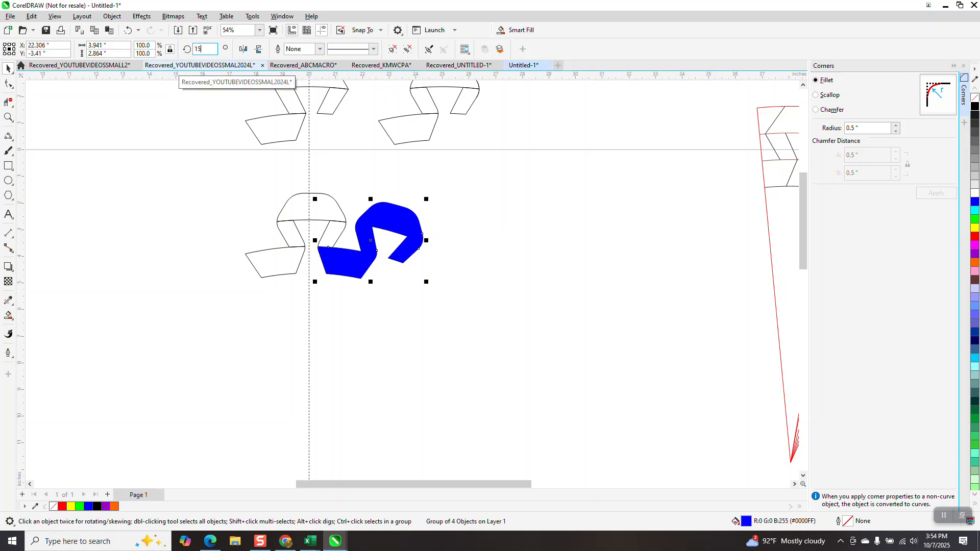
{"action": "key", "text": "Return"}
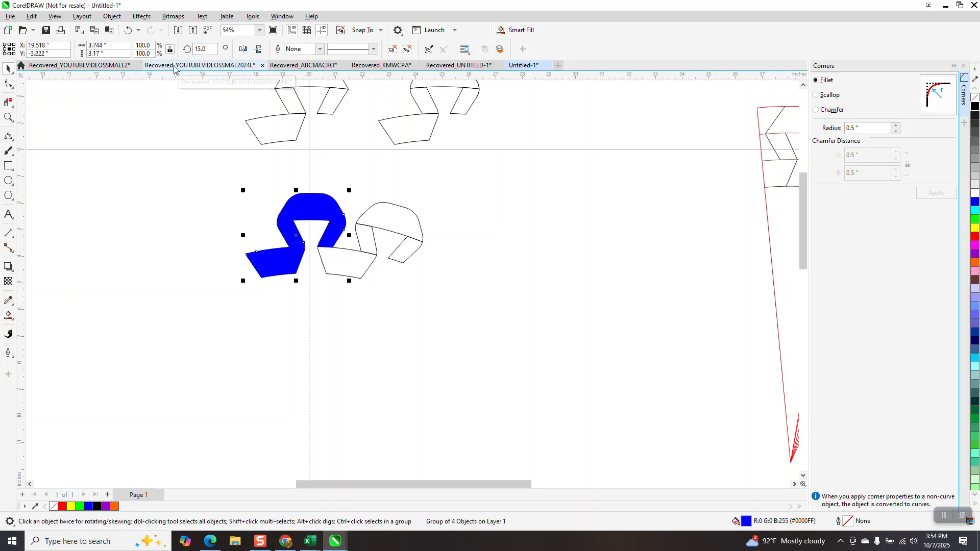
- Move the group of outlined segments up 5", clear of the blue group
{"action": "left_click", "coordinate": [368, 228]}
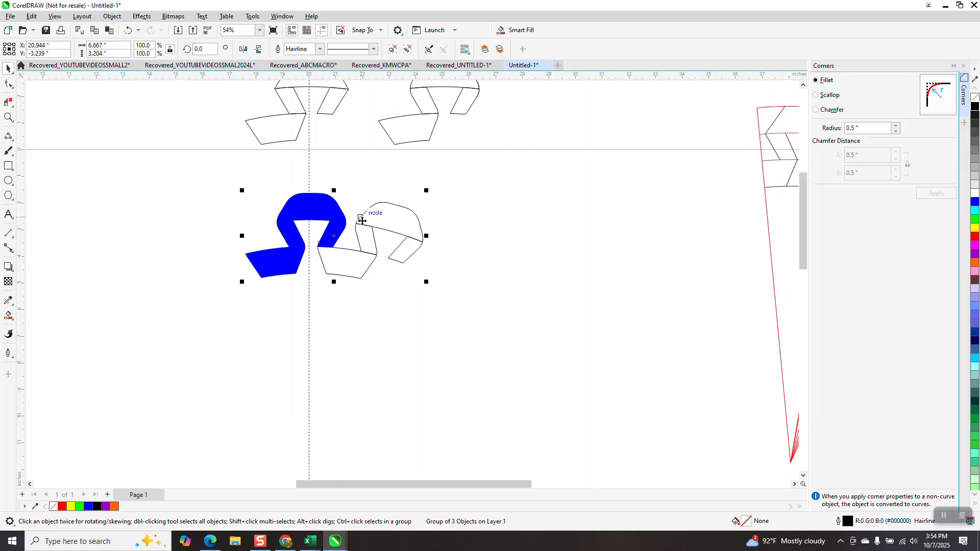
{"action": "key", "text": "Page_Down"}
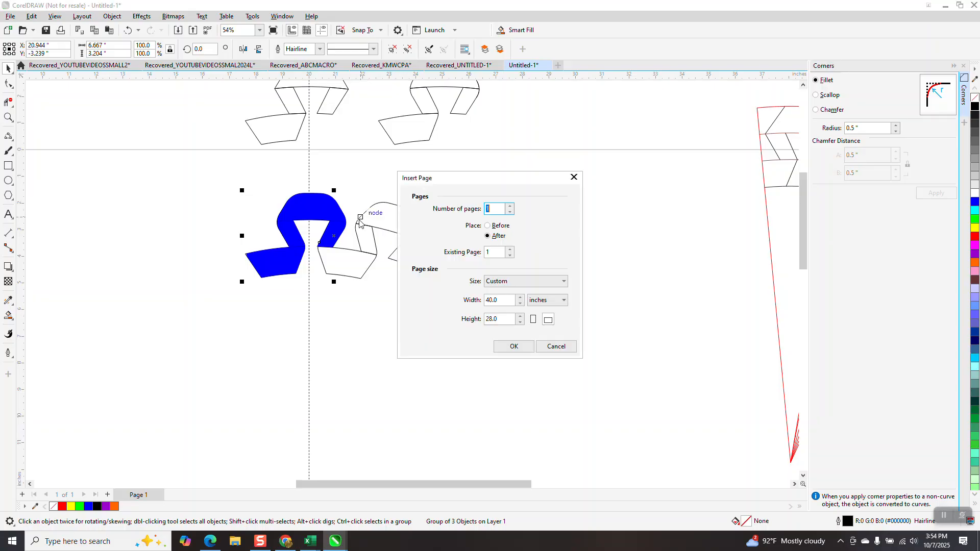
{"action": "left_click", "coordinate": [556, 347]}
{"action": "key", "text": "Up"}
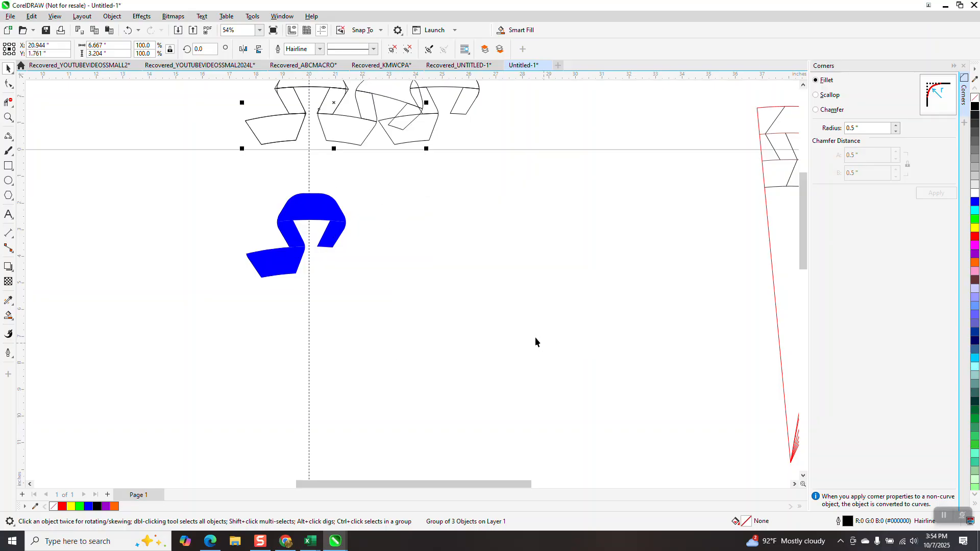
- Remove the blue group's fill and give it a black hairline outline
{"action": "left_click_drag", "start_coordinate": [237, 169], "coordinate": [379, 317]}
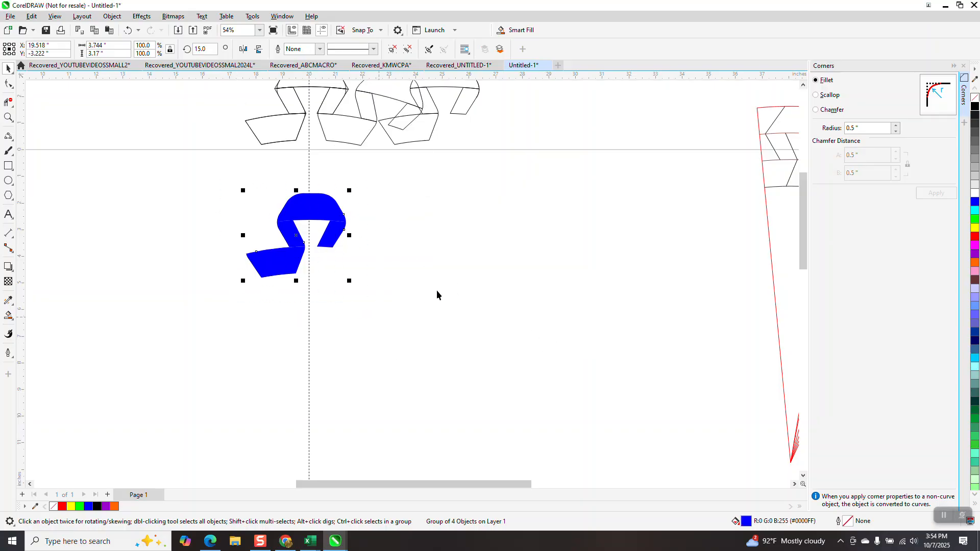
{"action": "left_click", "coordinate": [975, 97]}
{"action": "right_click", "coordinate": [974, 110]}
{"action": "left_click_drag", "start_coordinate": [283, 248], "coordinate": [379, 284]}
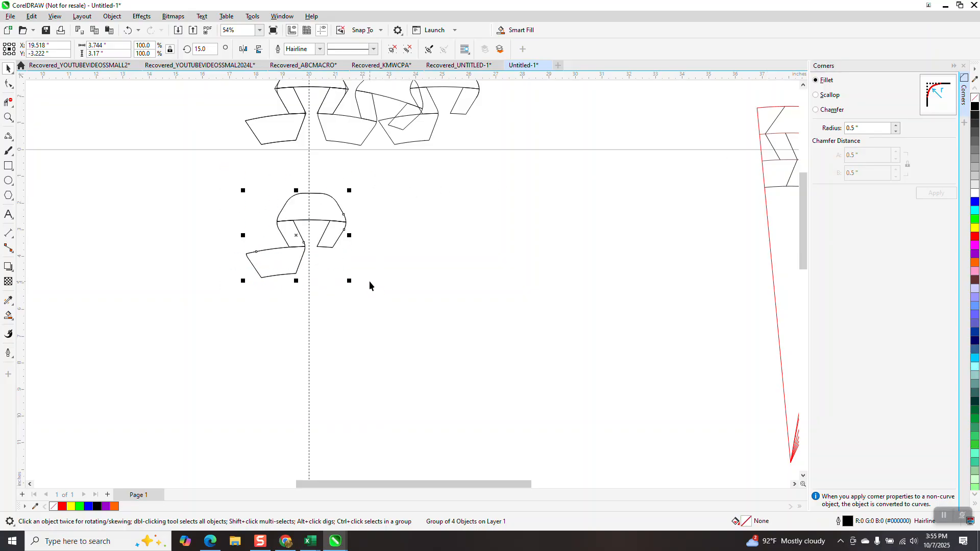
- Rotate a copy of the outlined ribbon group to an angle of 30°, left of the original
{"action": "double_click", "coordinate": [204, 49]}
{"action": "type", "text": "30"}
{"action": "key", "text": "Return"}
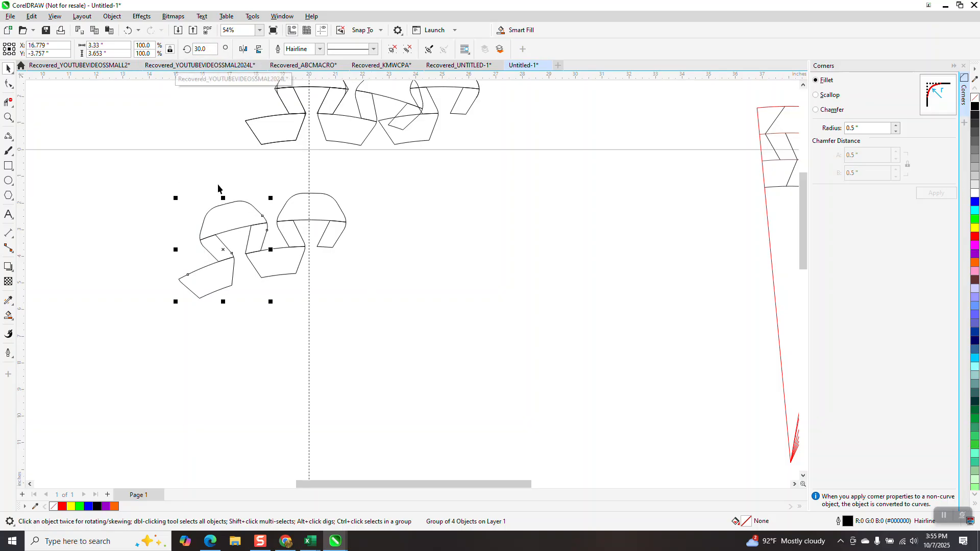
- Ungroup the 30° rotated ribbon copy into its separate pieces
{"action": "left_click", "coordinate": [8, 117]}
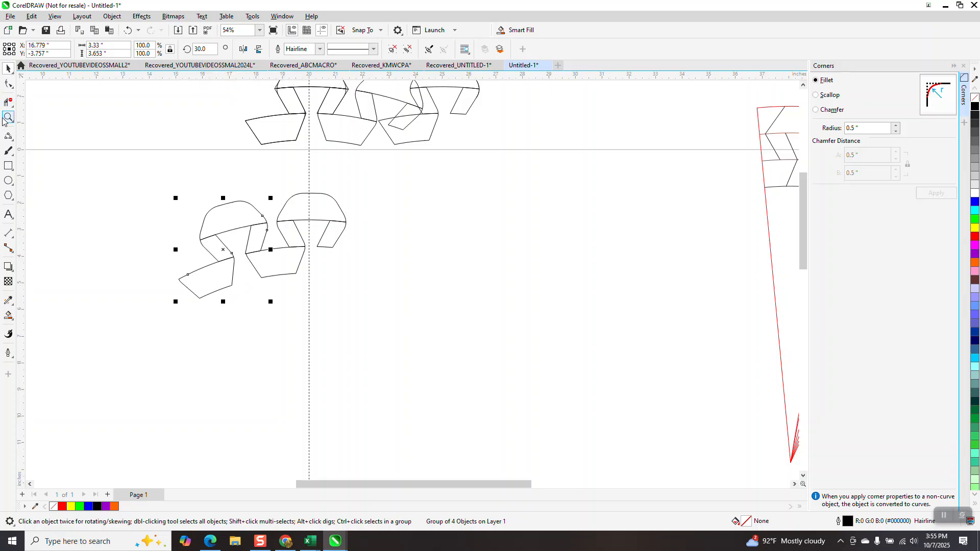
{"action": "left_click", "coordinate": [342, 314]}
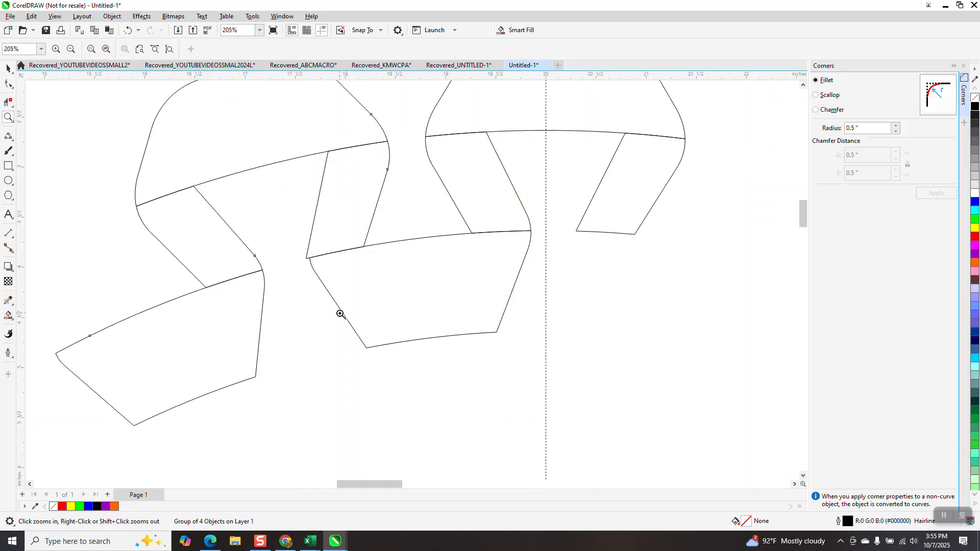
{"action": "left_click_drag", "start_coordinate": [298, 257], "coordinate": [320, 271]}
{"action": "scroll", "coordinate": [337, 304], "scroll_direction": "down", "scroll_amount": 6}
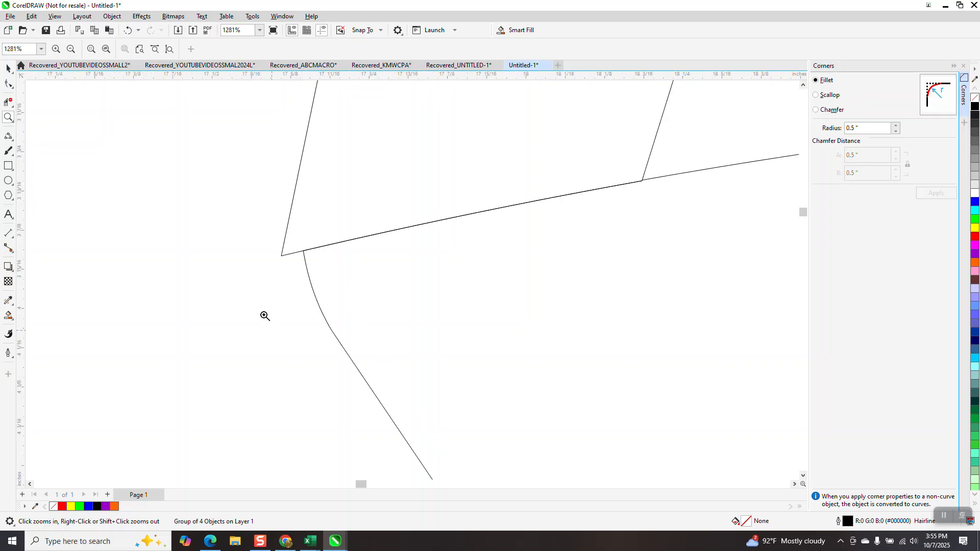
{"action": "key", "text": "F10"}
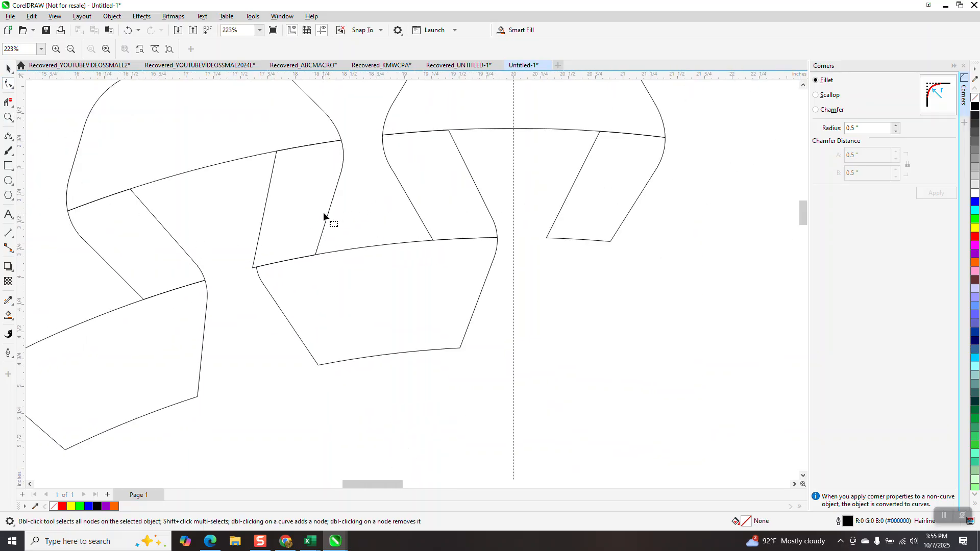
{"action": "key", "text": "space"}
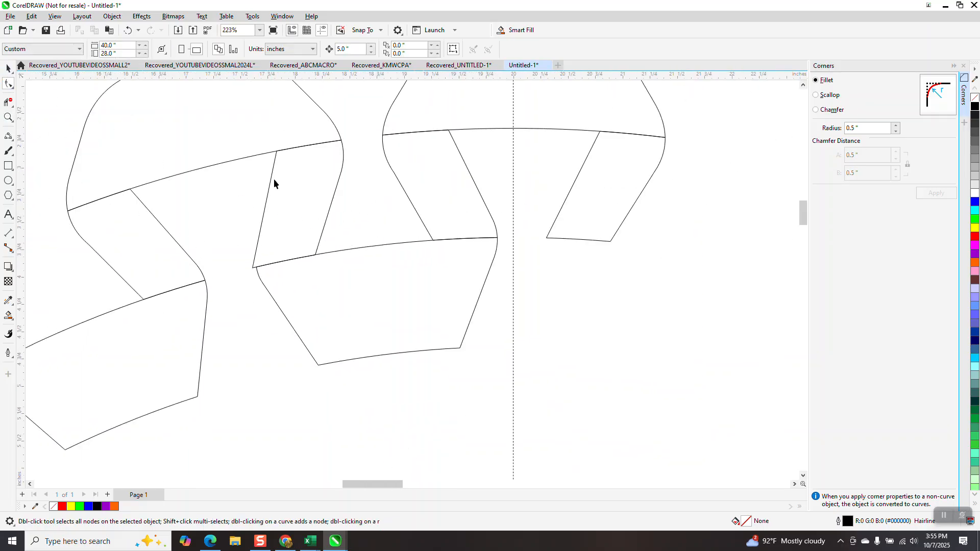
{"action": "left_click", "coordinate": [112, 16]}
{"action": "mouse_move", "coordinate": [207, 194]}
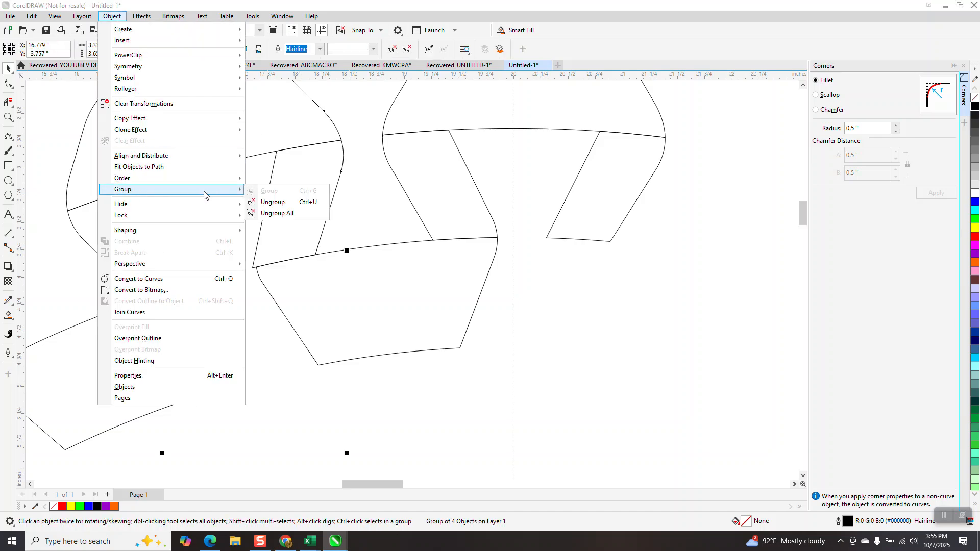
{"action": "left_click", "coordinate": [253, 203]}
- Draw a 3-point curve from the original lower band's rounded corner up to the left edge of the rotated copy's right leg
{"action": "left_click", "coordinate": [8, 118]}
{"action": "left_click_drag", "start_coordinate": [244, 212], "coordinate": [363, 339]}
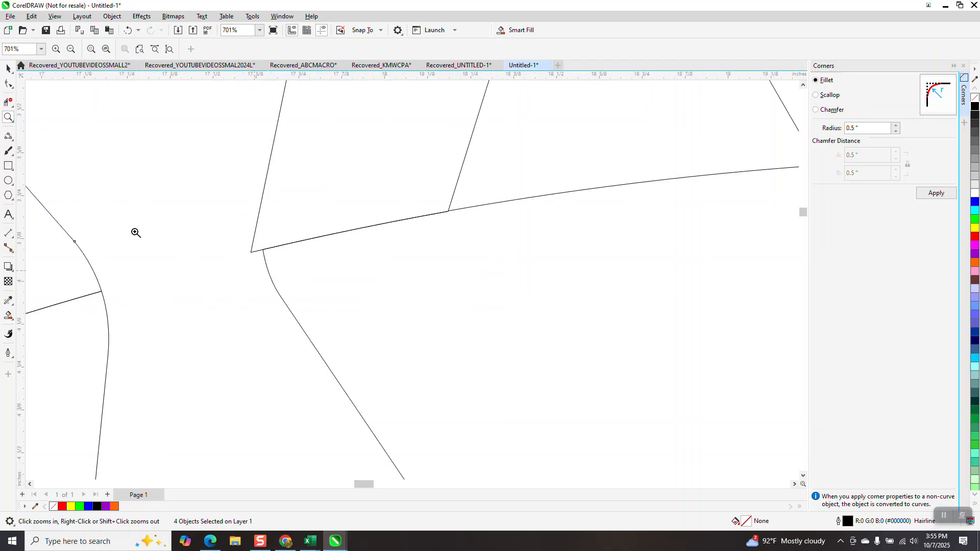
{"action": "left_click", "coordinate": [11, 141]}
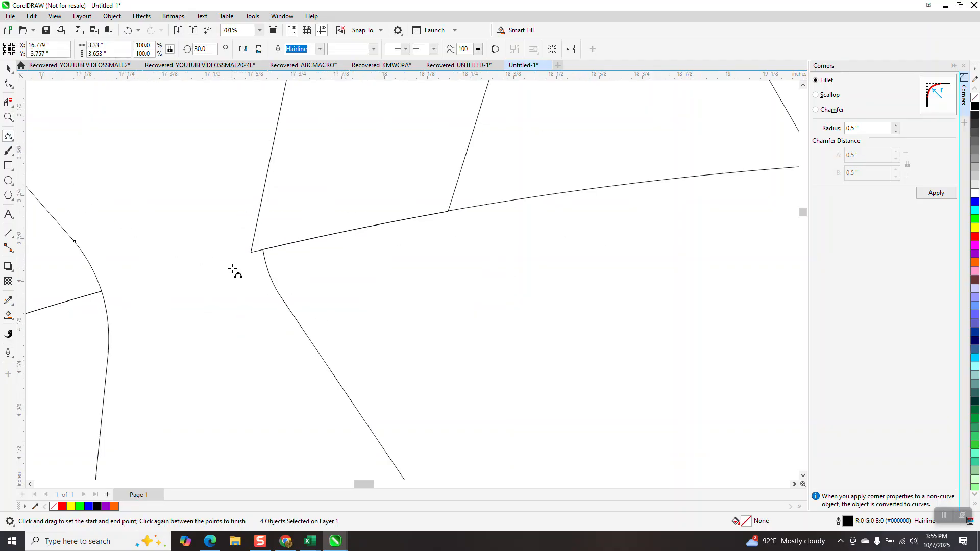
{"action": "left_click_drag", "start_coordinate": [263, 251], "coordinate": [268, 169]}
- Delete the sharp corner outside the new curve on the rotated copy's right leg with virtual segment delete
{"action": "left_click", "coordinate": [8, 102]}
{"action": "left_click", "coordinate": [255, 237]}
{"action": "scroll", "coordinate": [243, 249], "scroll_direction": "down", "scroll_amount": 6}
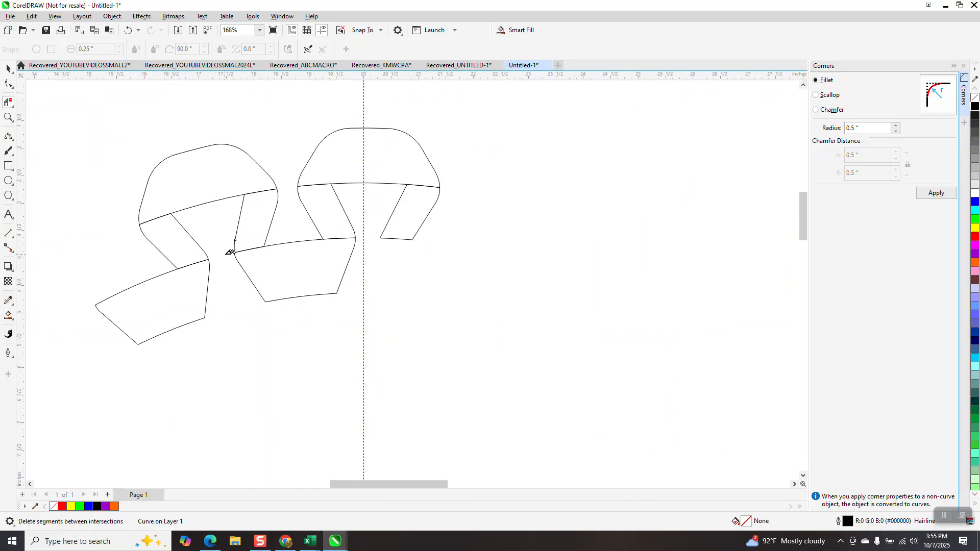
- Create blue Smart Fill pieces from the rotated copy's two legs, top band and lower band, moving each one 5 inches right
{"action": "left_click", "coordinate": [8, 316]}
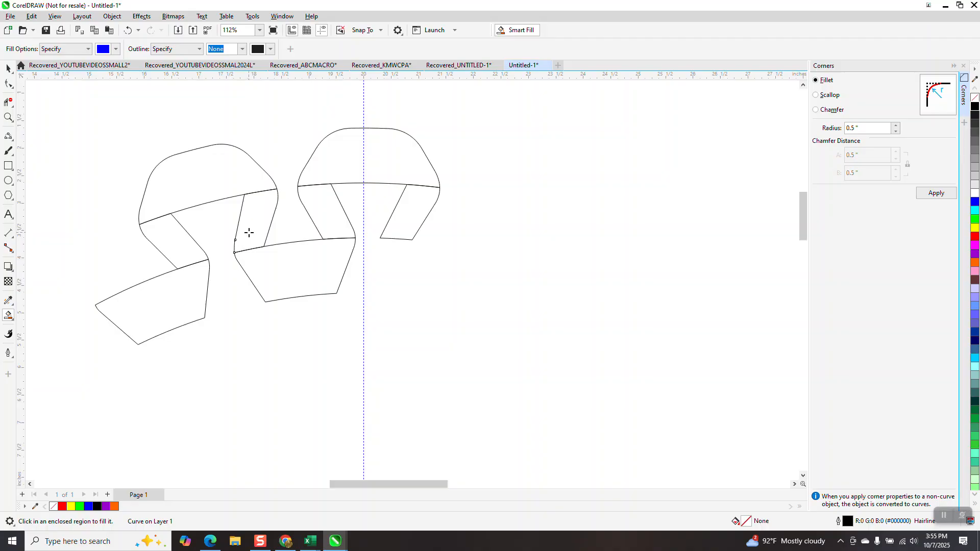
{"action": "left_click", "coordinate": [249, 232]}
{"action": "key", "text": "Right"}
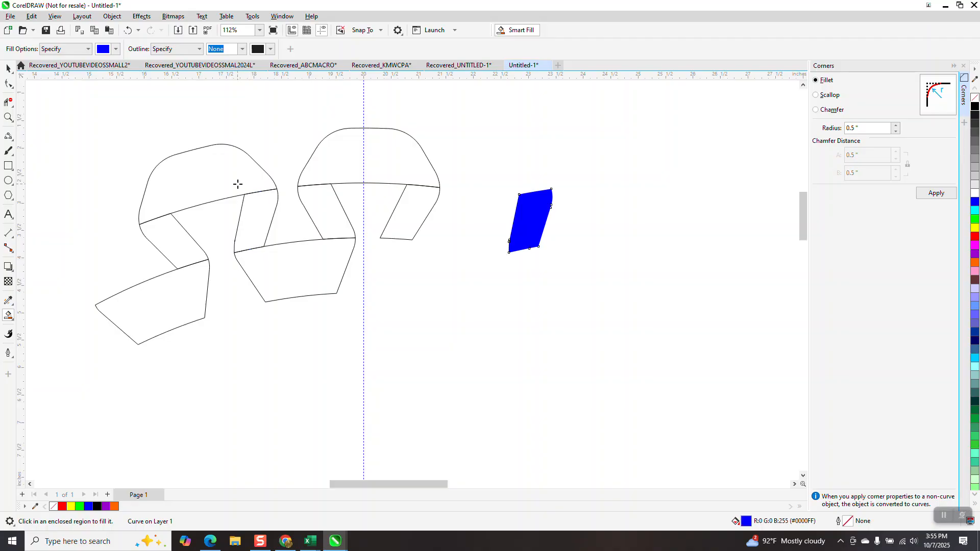
{"action": "left_click", "coordinate": [238, 184]}
{"action": "key", "text": "Right"}
{"action": "left_click", "coordinate": [185, 237]}
{"action": "key", "text": "Right"}
{"action": "left_click", "coordinate": [184, 279]}
{"action": "key", "text": "Right"}
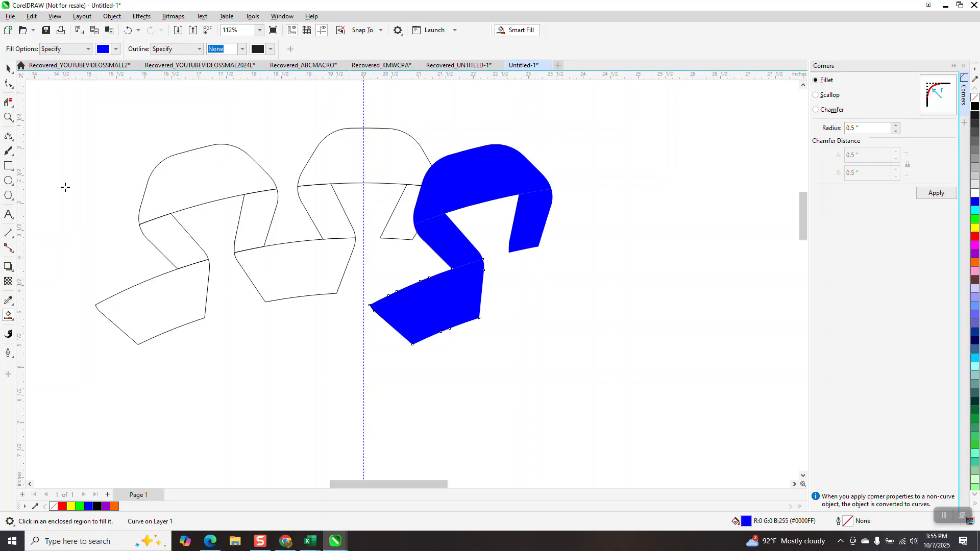
- Select the four blue ribbon pieces and group them
{"action": "left_click", "coordinate": [8, 68]}
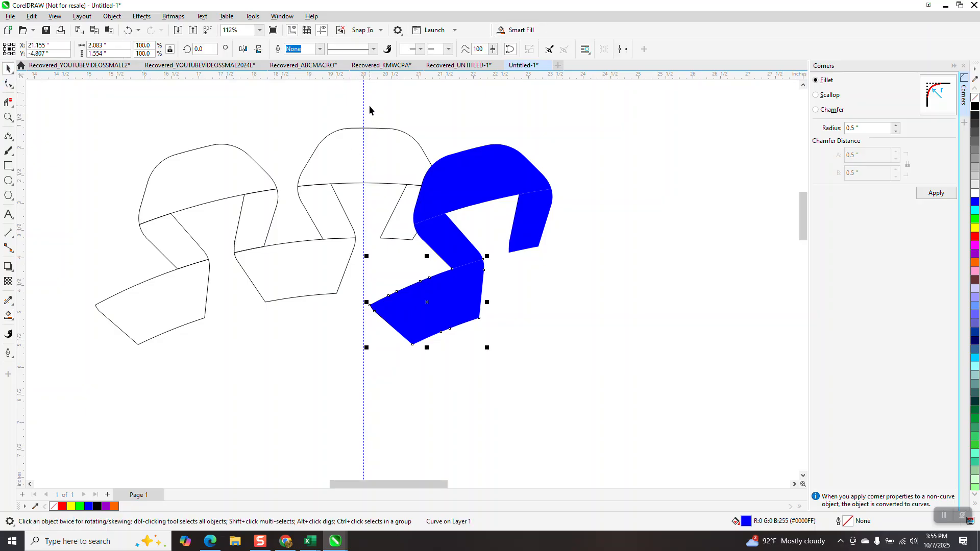
{"action": "left_click", "coordinate": [405, 206]}
{"action": "left_click_drag", "start_coordinate": [367, 105], "coordinate": [592, 356]}
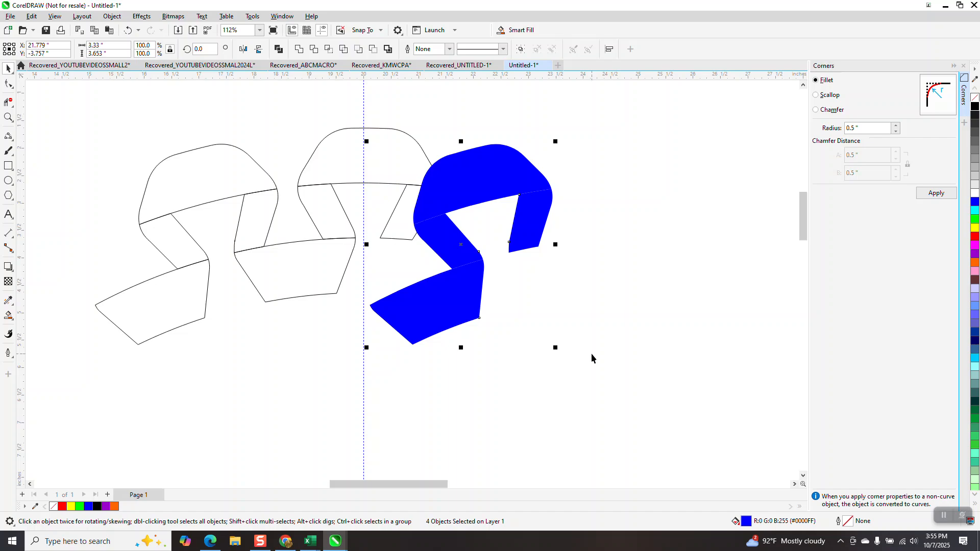
- Delete the leftover outlined ribbon segments, keeping only the blue group
{"action": "left_click", "coordinate": [273, 228]}
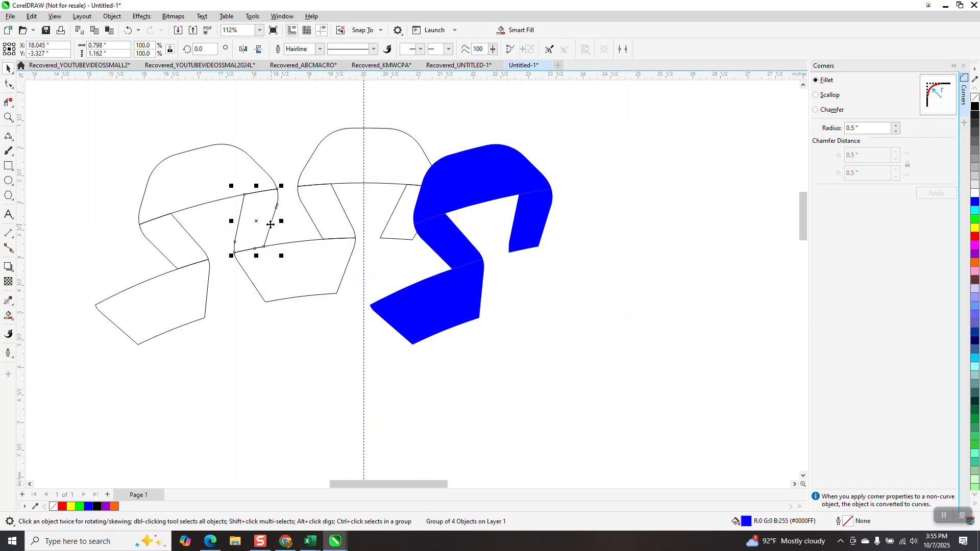
{"action": "left_click_drag", "start_coordinate": [345, 322], "coordinate": [457, 327]}
{"action": "key", "text": "Delete"}
{"action": "left_click", "coordinate": [382, 184]}
{"action": "key", "text": "Delete"}
{"action": "left_click", "coordinate": [170, 272]}
{"action": "key", "text": "Delete"}
- Move the blue group 5 inches back to the left and centre the displaced vertical guideline on the page
{"action": "left_click_drag", "start_coordinate": [364, 133], "coordinate": [562, 368]}
{"action": "left_click", "coordinate": [451, 310]}
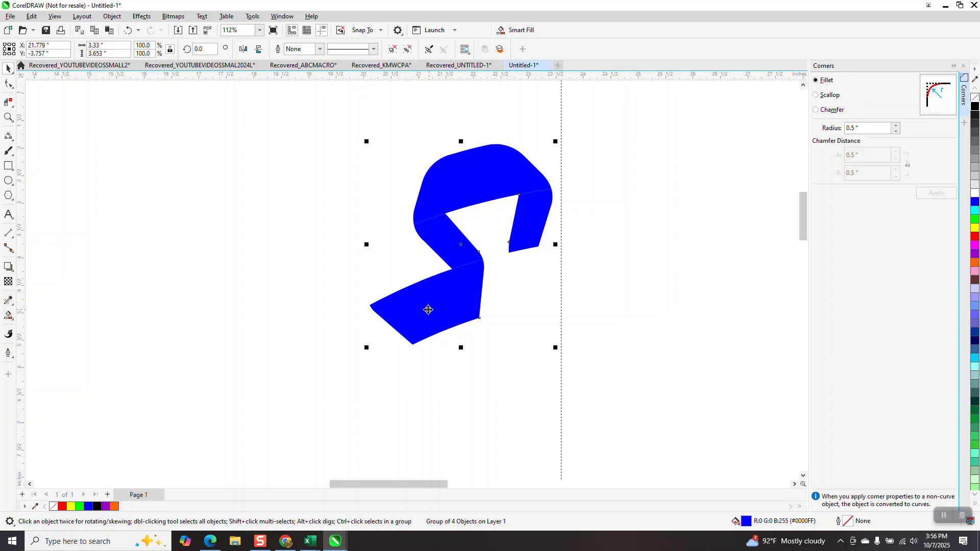
{"action": "key", "text": "shift+Left"}
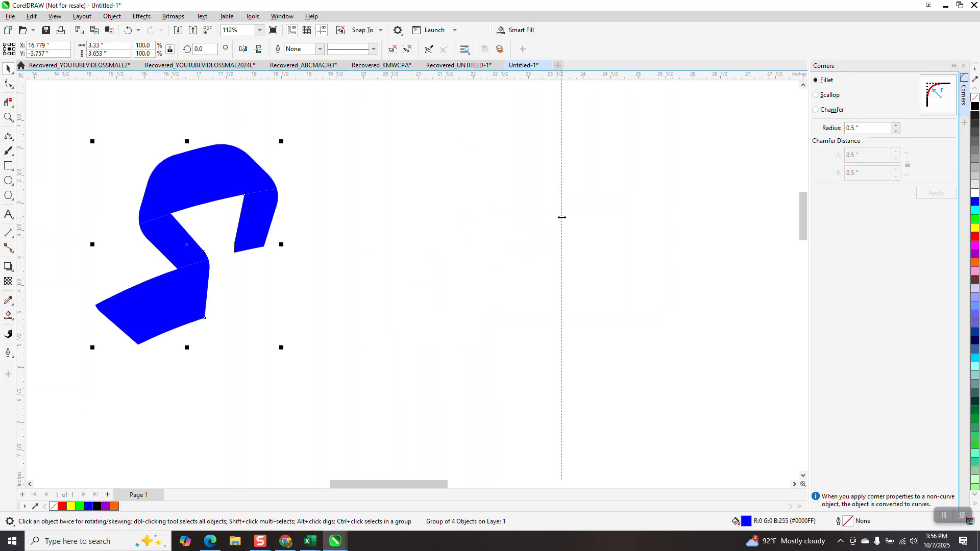
{"action": "left_click", "coordinate": [561, 217]}
{"action": "key", "text": "p"}
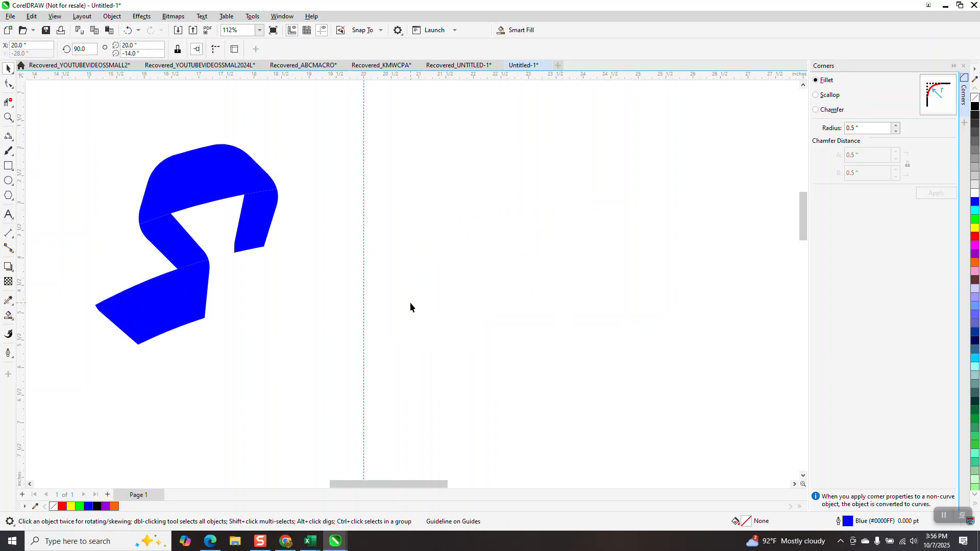
- Remove the blue fill from the ribbon group and give it a black outline
{"action": "scroll", "coordinate": [412, 305], "scroll_direction": "down", "scroll_amount": 1}
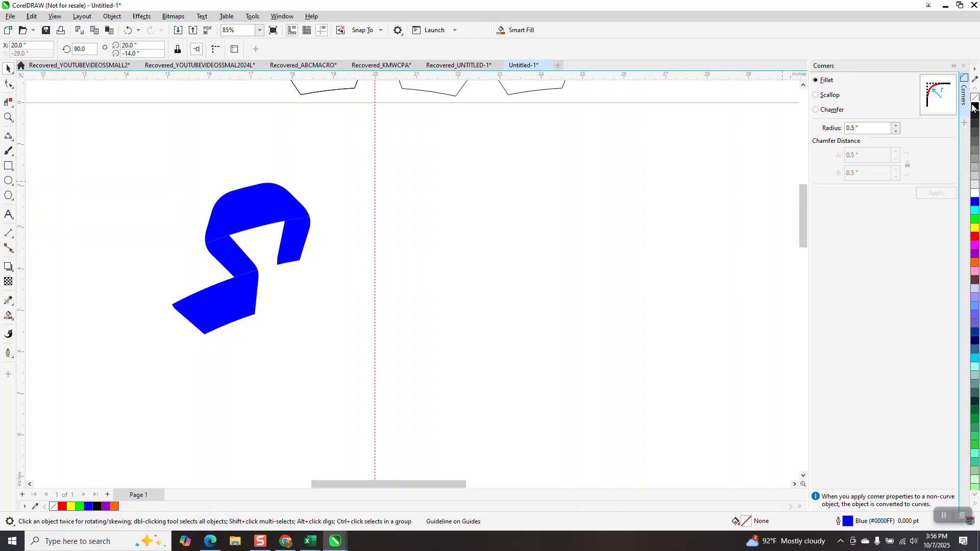
{"action": "left_click", "coordinate": [263, 204]}
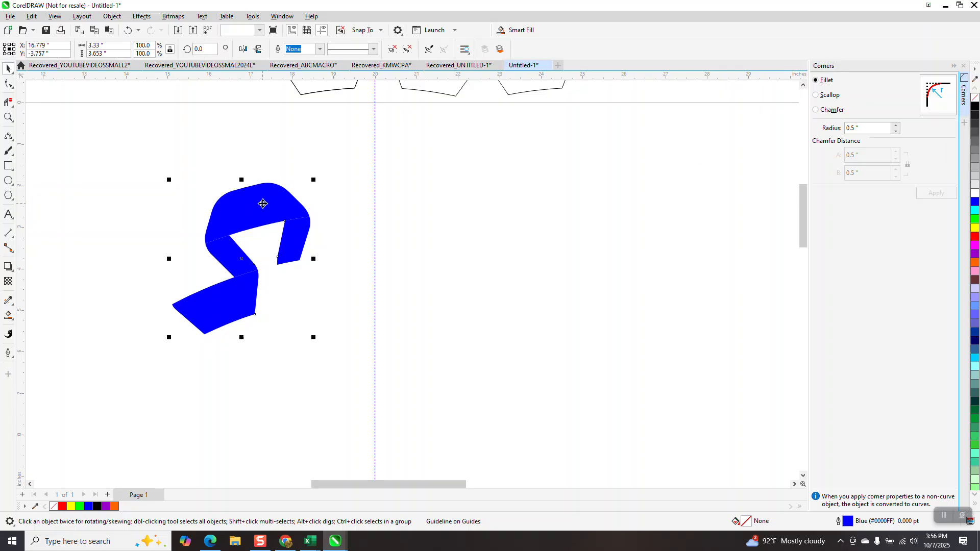
{"action": "left_click", "coordinate": [975, 97]}
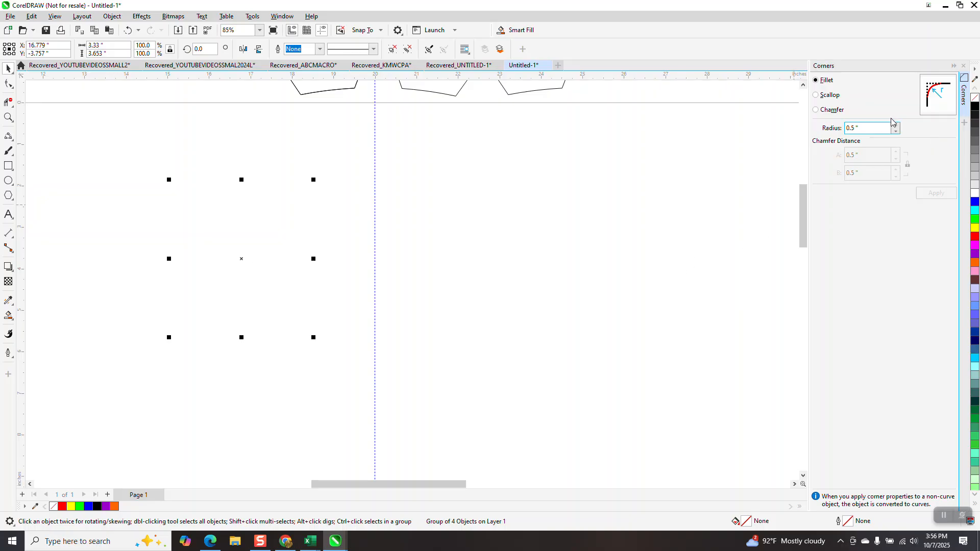
{"action": "right_click", "coordinate": [976, 106]}
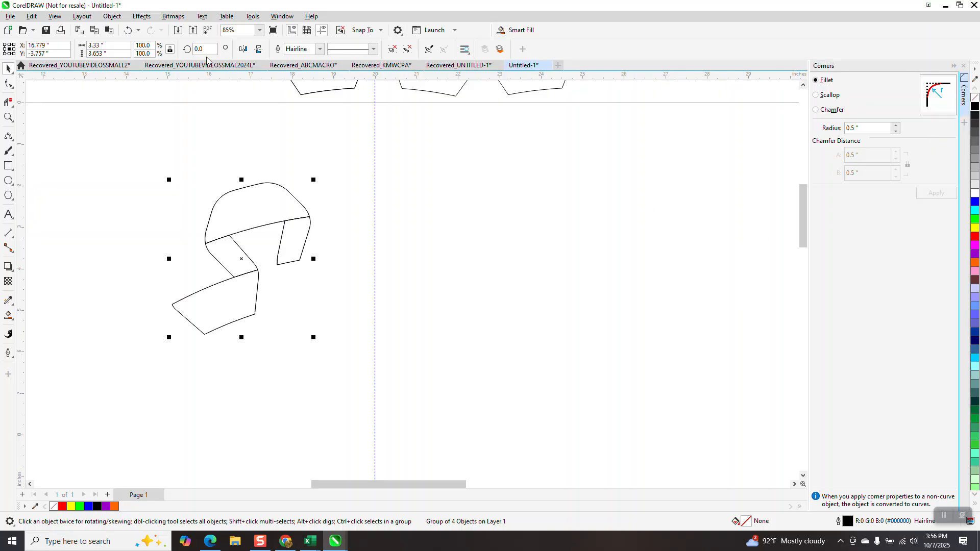
- Rotate a copy of the outlined ribbon group by -15° to stand upright on the vertical guideline
{"action": "type", "text": "-1"}
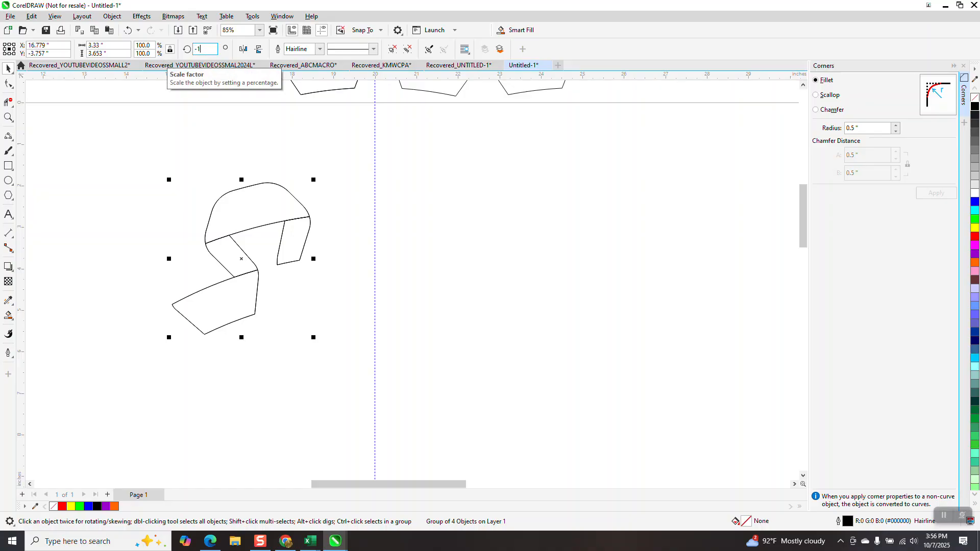
{"action": "type", "text": "5"}
{"action": "key", "text": "Return"}
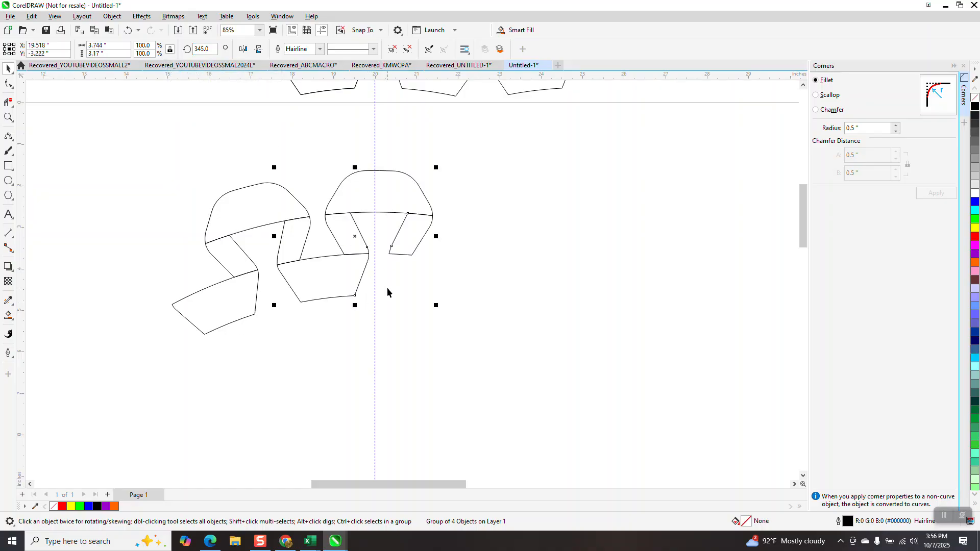
- Repeat the rotated copy once, then delete that extra copy and the tilted original, keeping the upright segment
{"action": "key", "text": "ctrl+r"}
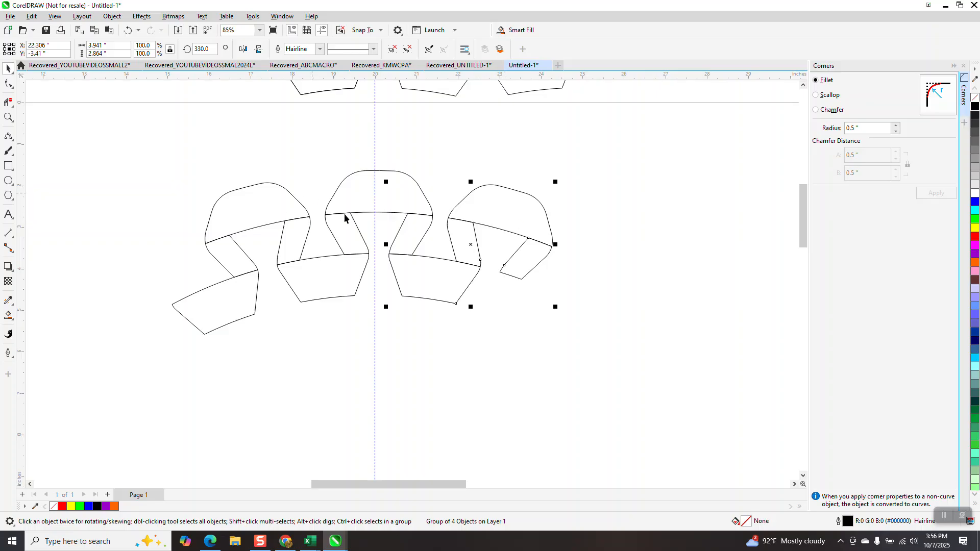
{"action": "key", "text": "Delete"}
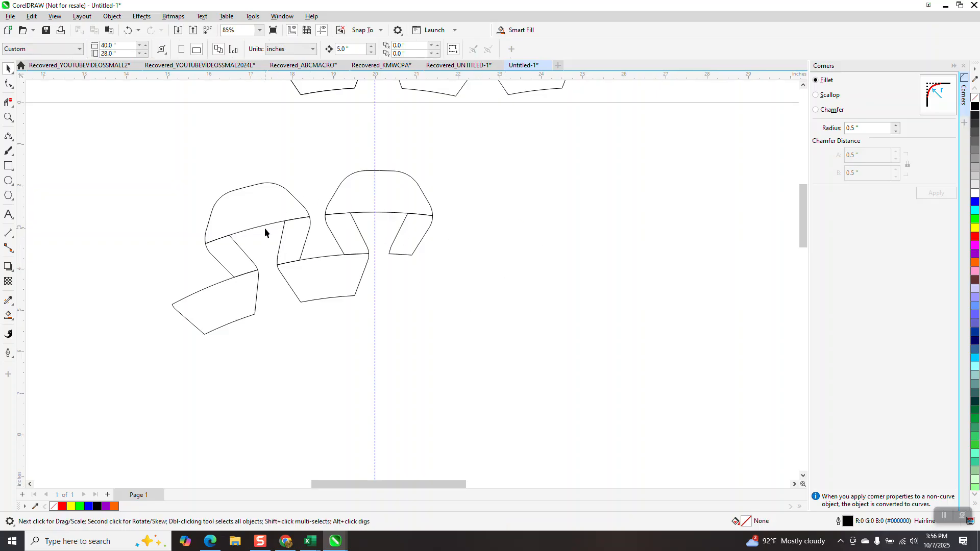
{"action": "left_click", "coordinate": [265, 223]}
{"action": "key", "text": "Delete"}
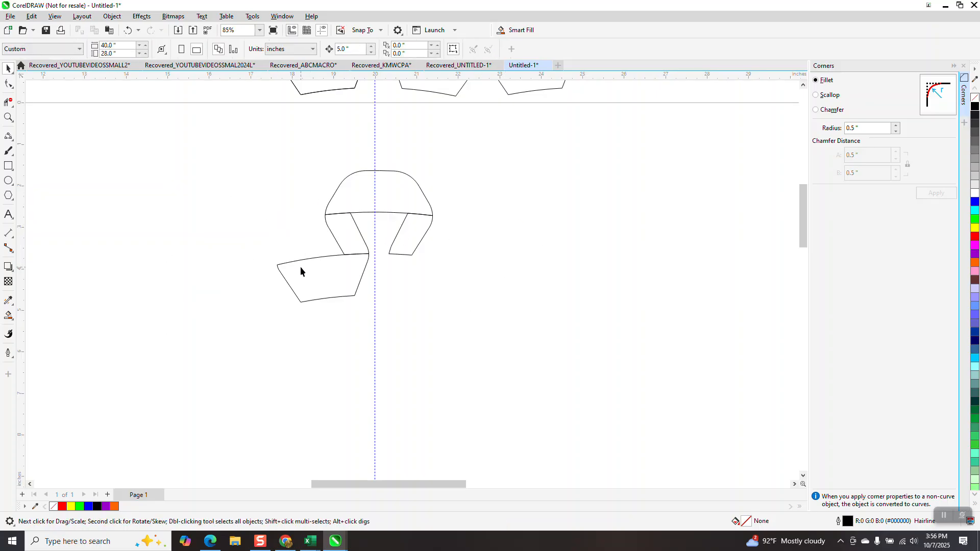
- Replace the lower band's bottom edge with a 3-point curve bowing downward between its two bottom corners
{"action": "left_click", "coordinate": [9, 117]}
{"action": "left_click_drag", "start_coordinate": [261, 239], "coordinate": [429, 360]}
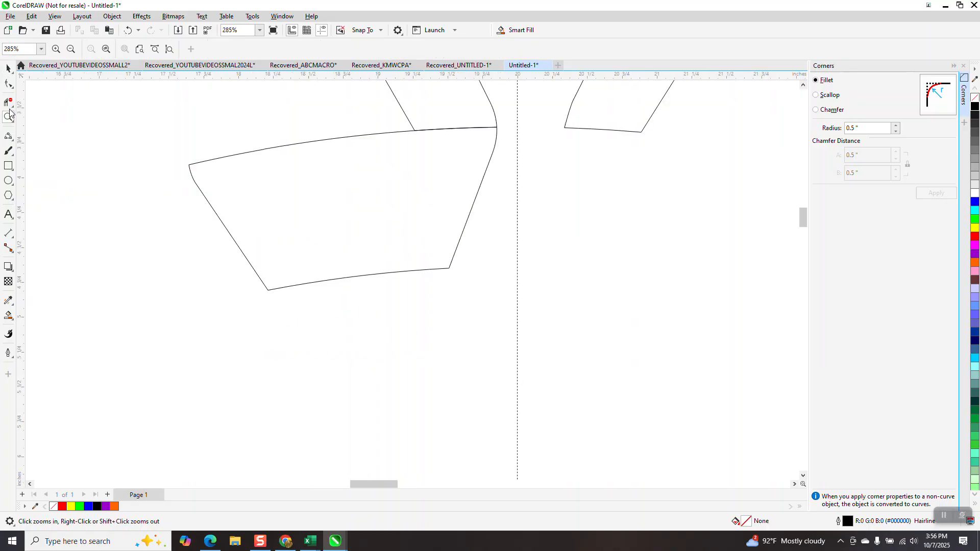
{"action": "left_click", "coordinate": [13, 144]}
{"action": "left_click", "coordinate": [56, 204]}
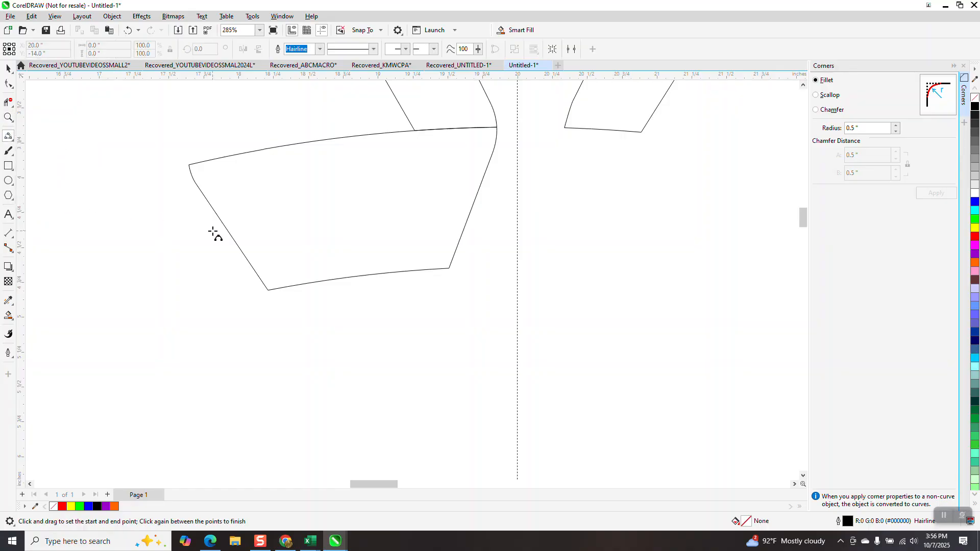
{"action": "left_click_drag", "start_coordinate": [449, 269], "coordinate": [268, 290]}
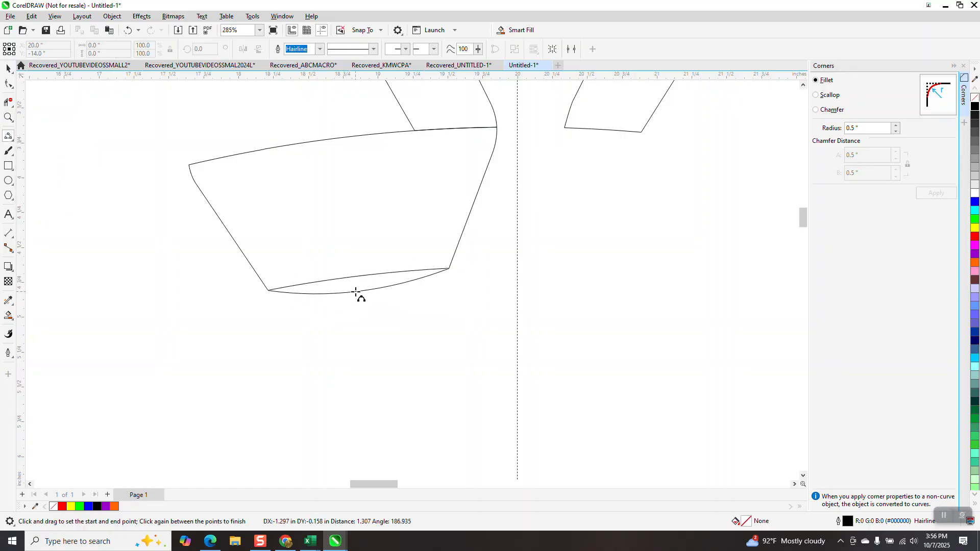
{"action": "left_click", "coordinate": [358, 292]}
{"action": "left_click", "coordinate": [8, 102]}
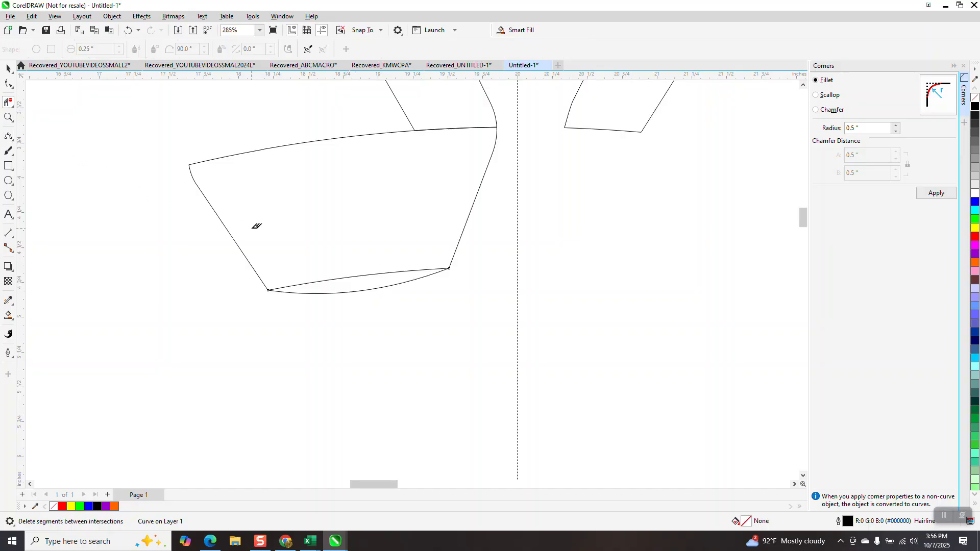
{"action": "left_click", "coordinate": [327, 282]}
- Create blue Smart Fill pieces from the upright segment's lower band, both legs and top band, moving each one 5 inches right
{"action": "scroll", "coordinate": [312, 291], "scroll_direction": "down", "scroll_amount": 3}
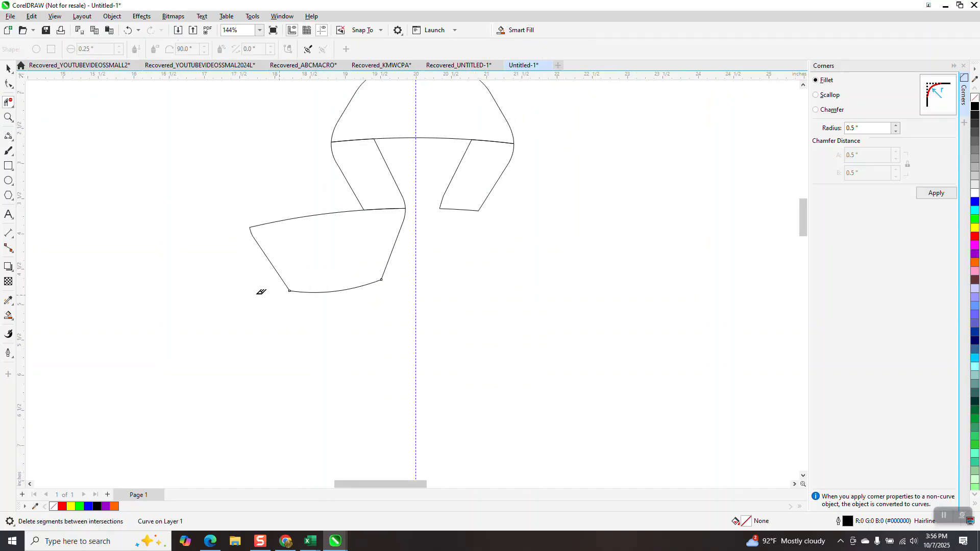
{"action": "left_click", "coordinate": [8, 315]}
{"action": "left_click", "coordinate": [307, 256]}
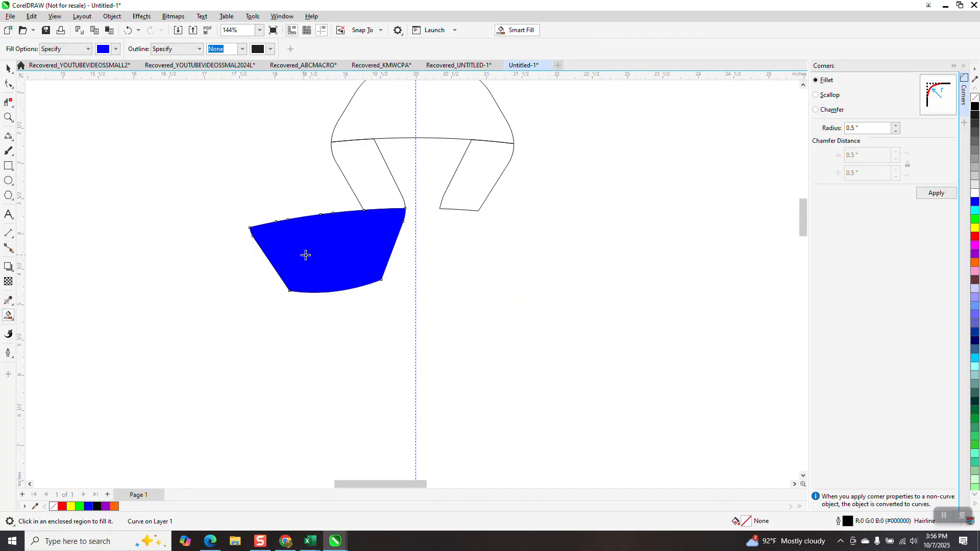
{"action": "key", "text": "Right"}
{"action": "left_click", "coordinate": [374, 192]}
{"action": "key", "text": "Right"}
{"action": "left_click", "coordinate": [470, 197]}
{"action": "key", "text": "Right"}
{"action": "left_click", "coordinate": [454, 132]}
{"action": "key", "text": "Right"}
- Delete the upright outlined segment and move the four new blue pieces 5 inches left into its place
{"action": "scroll", "coordinate": [464, 285], "scroll_direction": "down", "scroll_amount": 3}
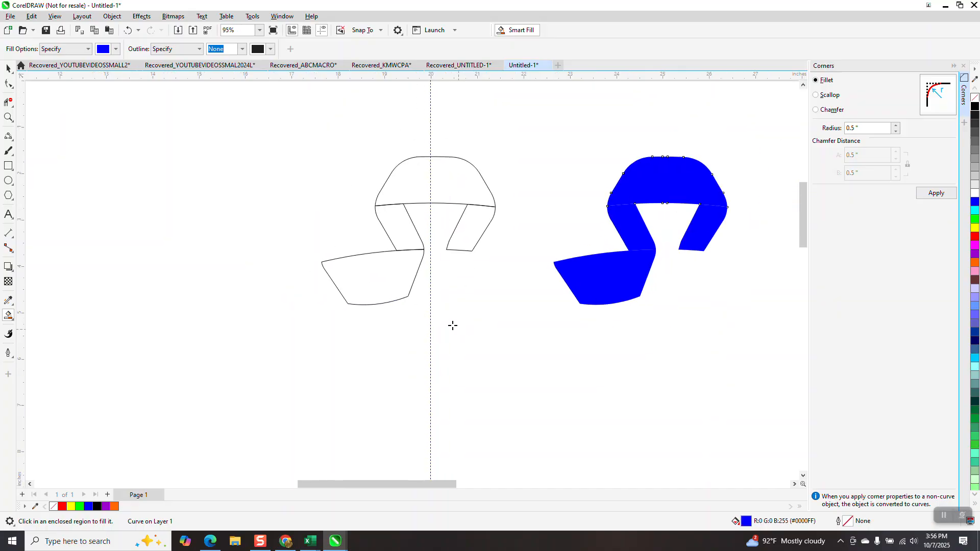
{"action": "left_click", "coordinate": [7, 68]}
{"action": "left_click_drag", "start_coordinate": [328, 199], "coordinate": [493, 330]}
{"action": "key", "text": "Delete"}
{"action": "left_click_drag", "start_coordinate": [503, 217], "coordinate": [630, 338]}
{"action": "key", "text": "Left"}
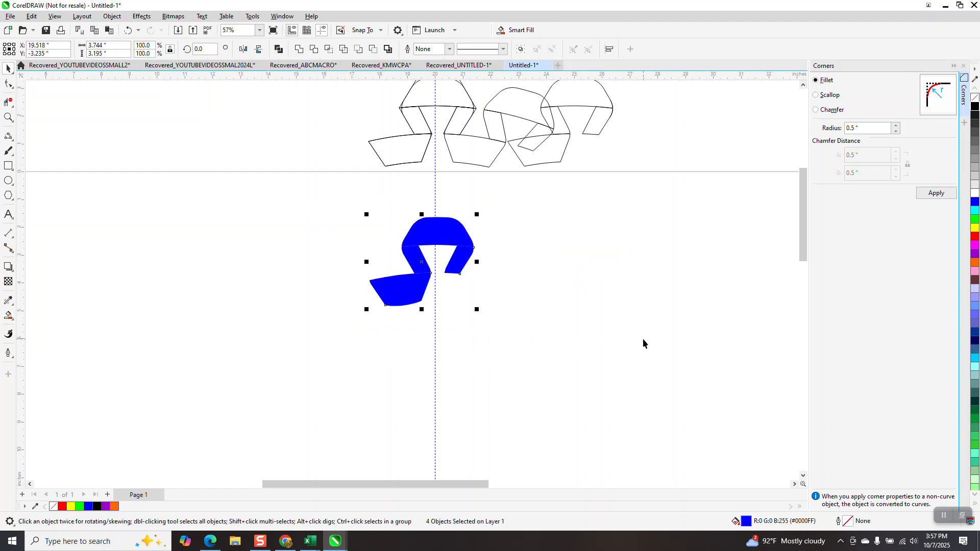
- Apply a linear fountain fill across the width of the blue top band, with black at both ends
{"action": "left_click", "coordinate": [8, 119]}
{"action": "mouse_move", "coordinate": [15, 121]}
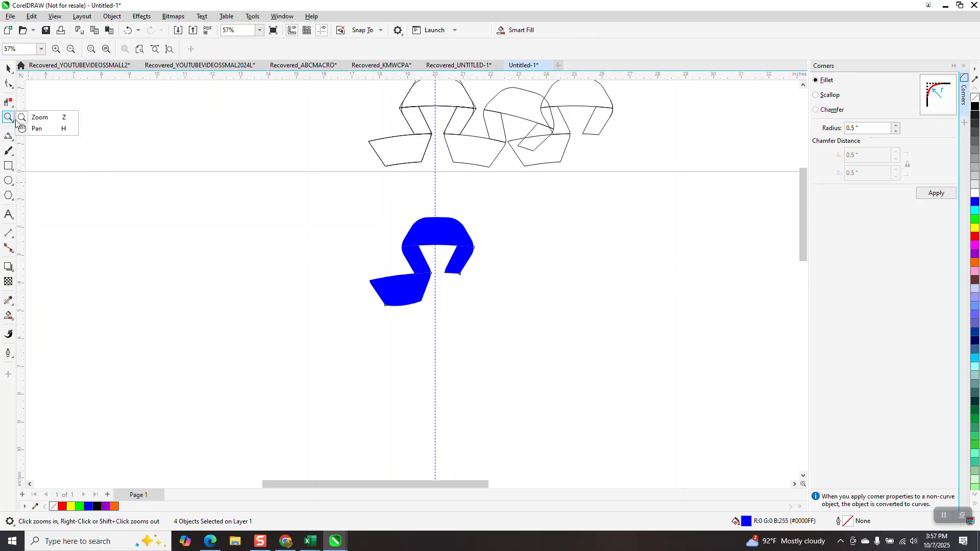
{"action": "left_click_drag", "start_coordinate": [350, 199], "coordinate": [597, 363]}
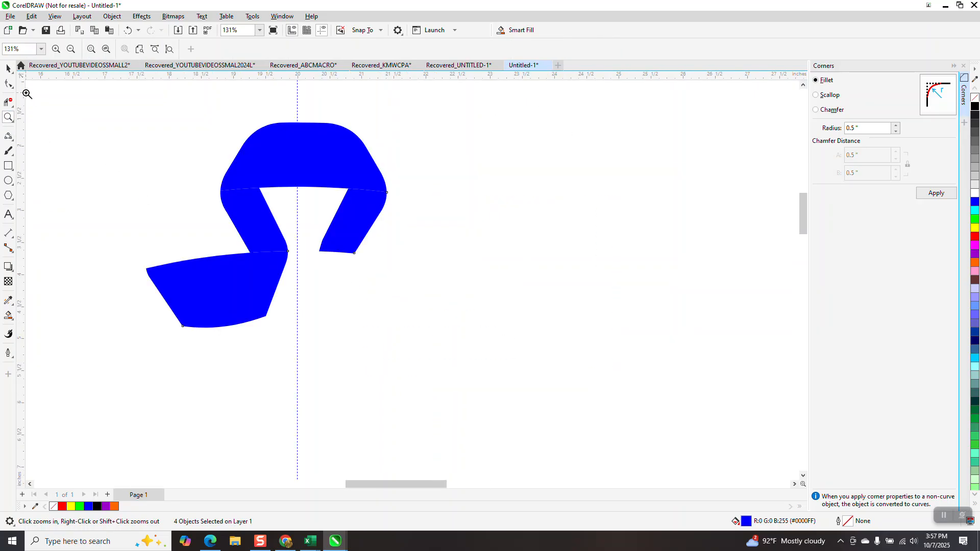
{"action": "left_click", "coordinate": [10, 85]}
{"action": "left_click", "coordinate": [77, 100]}
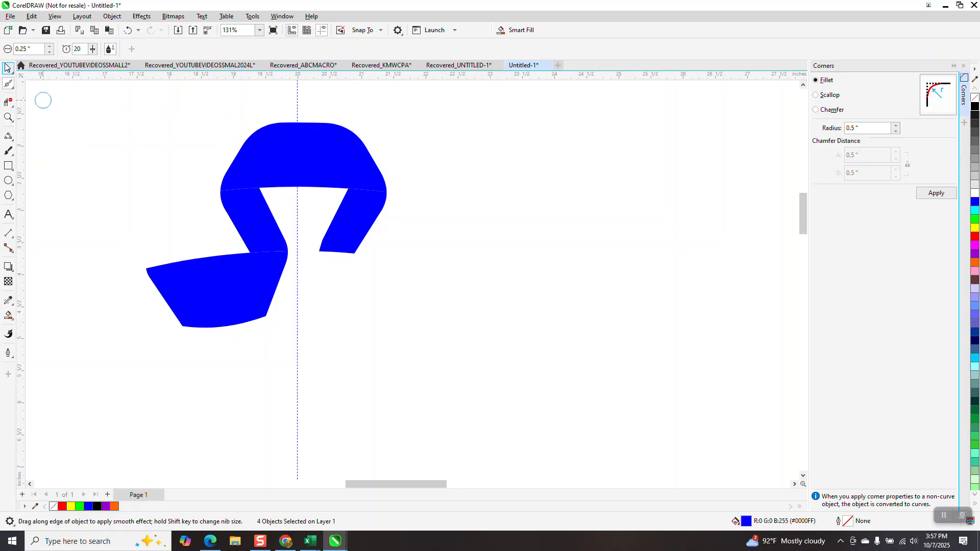
{"action": "left_click", "coordinate": [6, 68]}
{"action": "left_click", "coordinate": [313, 141]}
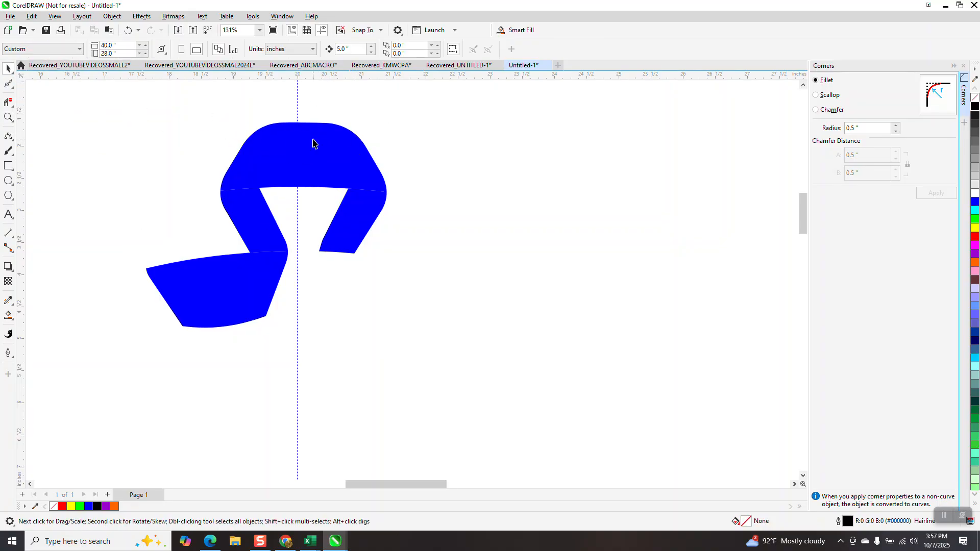
{"action": "left_click", "coordinate": [11, 319]}
{"action": "left_click", "coordinate": [13, 323]}
{"action": "left_click", "coordinate": [29, 319]}
{"action": "left_click_drag", "start_coordinate": [266, 155], "coordinate": [215, 162]}
{"action": "left_click_drag", "start_coordinate": [976, 106], "coordinate": [215, 163]}
{"action": "left_click_drag", "start_coordinate": [974, 121], "coordinate": [382, 158]}
- Add blue colour stops inside both black ends of the top band's fill and a narrow white centre highlight flanked by blue stops
{"action": "left_click_drag", "start_coordinate": [976, 205], "coordinate": [363, 158]}
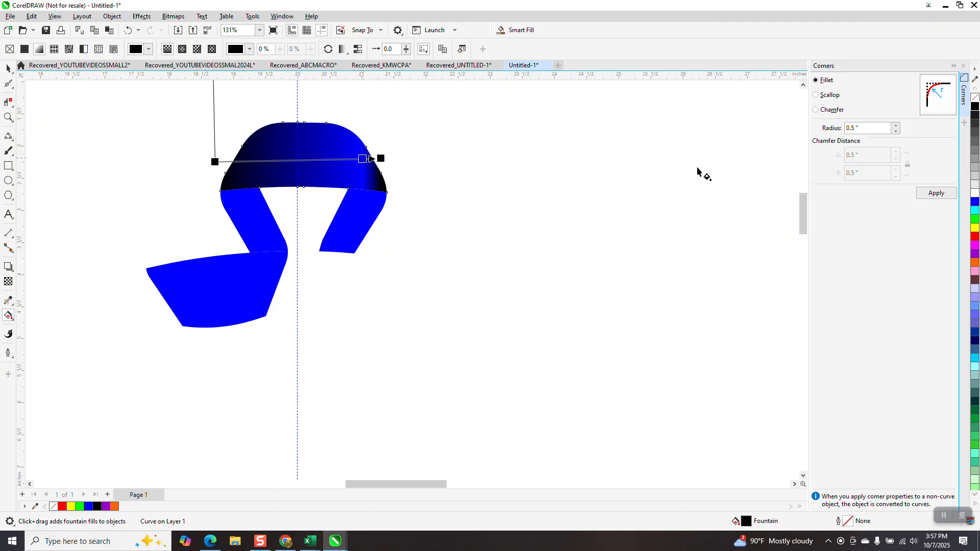
{"action": "left_click_drag", "start_coordinate": [975, 205], "coordinate": [217, 165]}
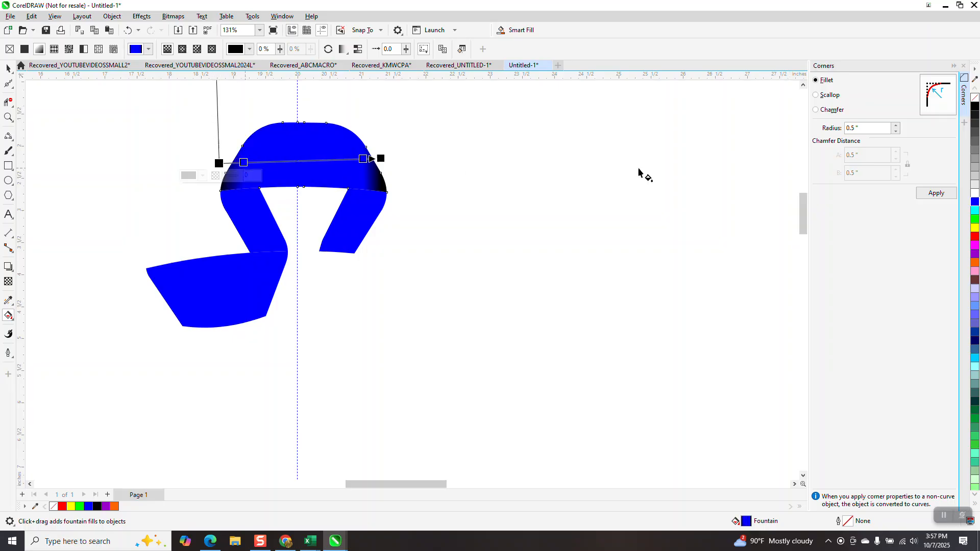
{"action": "left_click_drag", "start_coordinate": [975, 194], "coordinate": [321, 169]}
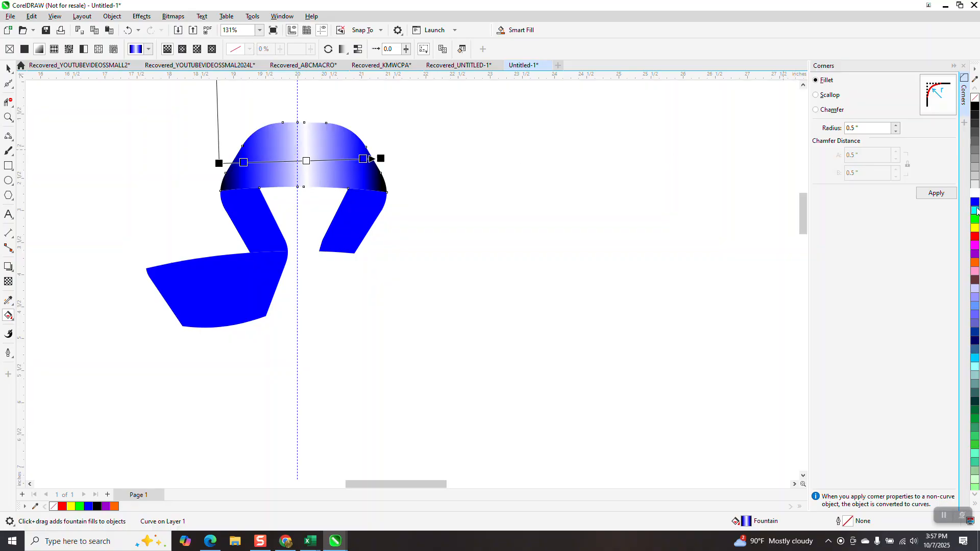
{"action": "left_click_drag", "start_coordinate": [938, 203], "coordinate": [325, 161]}
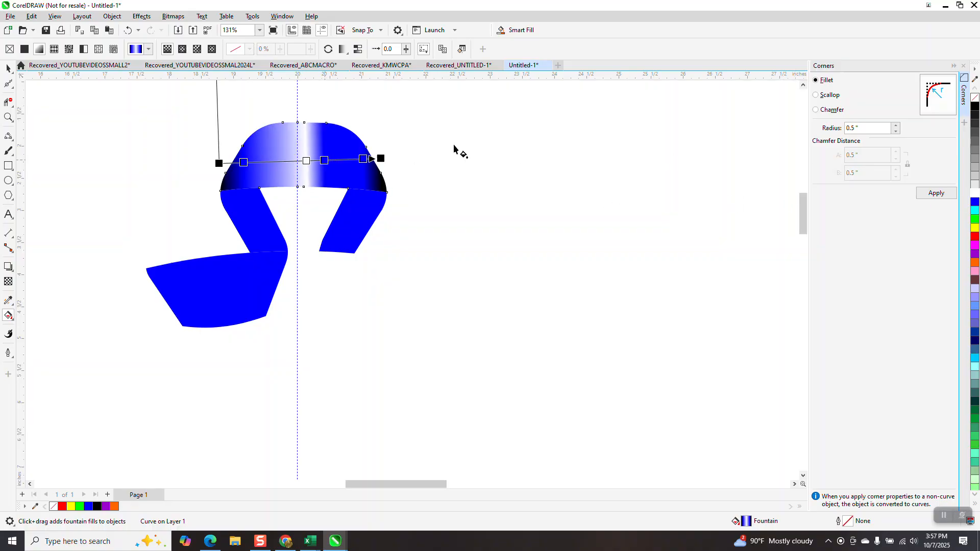
{"action": "left_click_drag", "start_coordinate": [958, 204], "coordinate": [289, 162]}
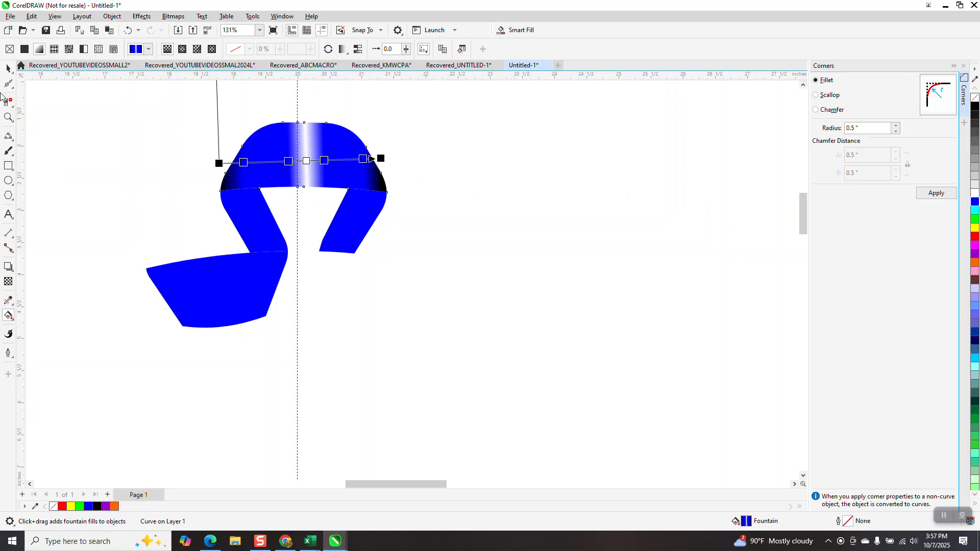
- Copy the top band's fountain fill onto the lower band with the Attributes Eyedropper
{"action": "left_click", "coordinate": [7, 68]}
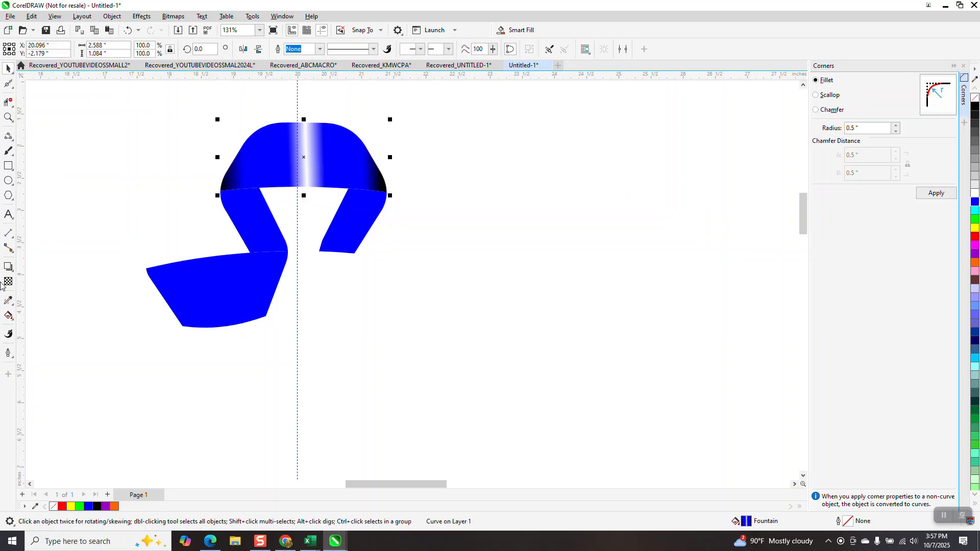
{"action": "left_click", "coordinate": [12, 306]}
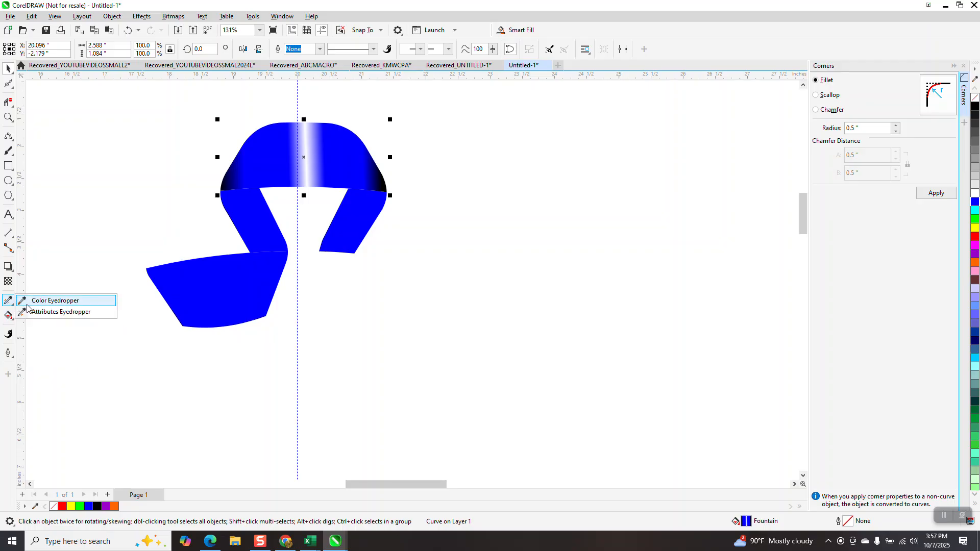
{"action": "left_click", "coordinate": [33, 314]}
{"action": "left_click", "coordinate": [295, 149]}
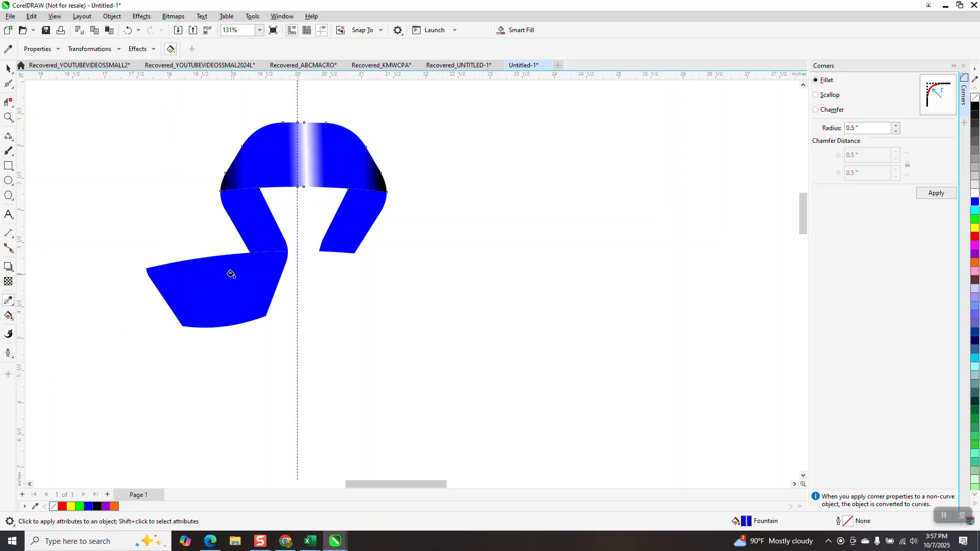
{"action": "left_click", "coordinate": [223, 294]}
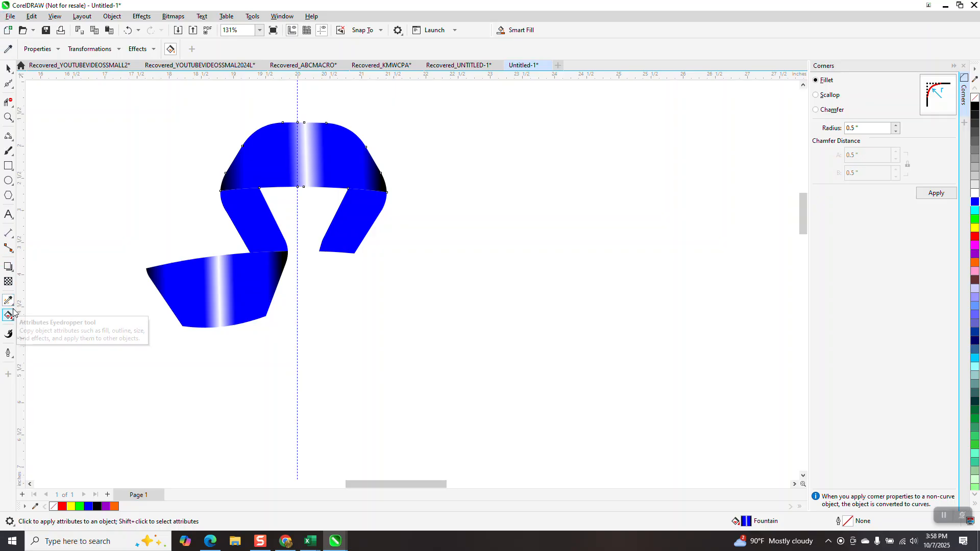
- Tilt the lower band's fountain fill along the band's slope, with its start and end near the two side edges
{"action": "left_click", "coordinate": [13, 327]}
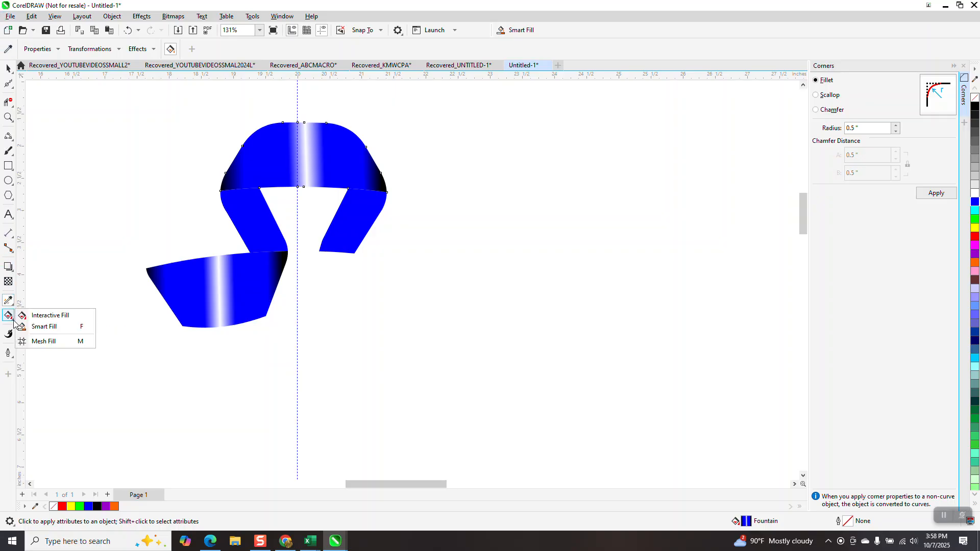
{"action": "left_click", "coordinate": [31, 315]}
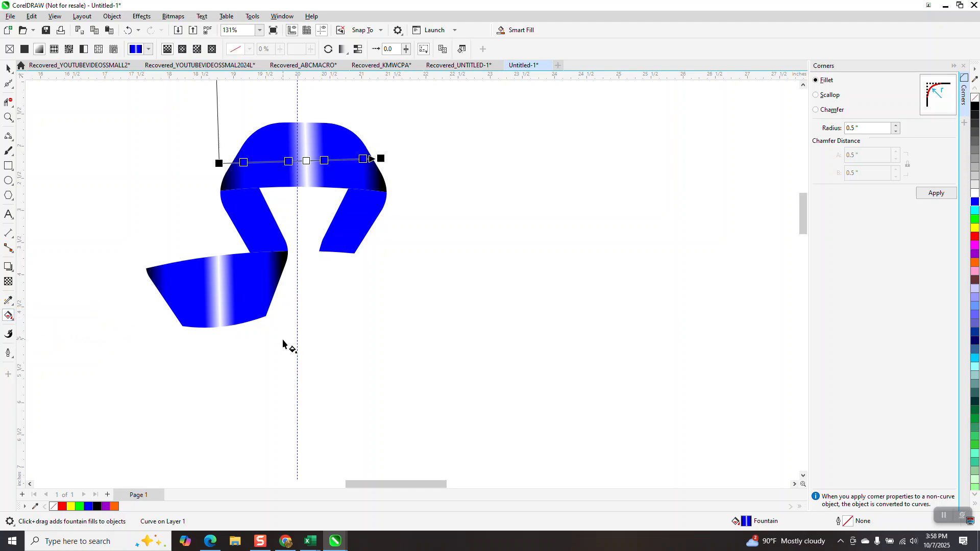
{"action": "left_click", "coordinate": [253, 301]}
{"action": "left_click_drag", "start_coordinate": [143, 297], "coordinate": [144, 313]}
{"action": "left_click_drag", "start_coordinate": [285, 284], "coordinate": [287, 283]}
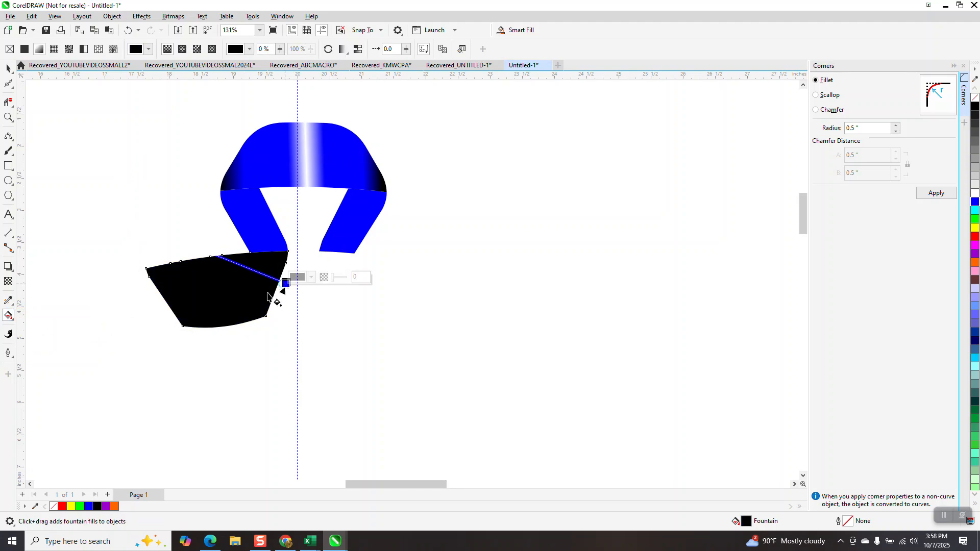
{"action": "left_click", "coordinate": [128, 30]}
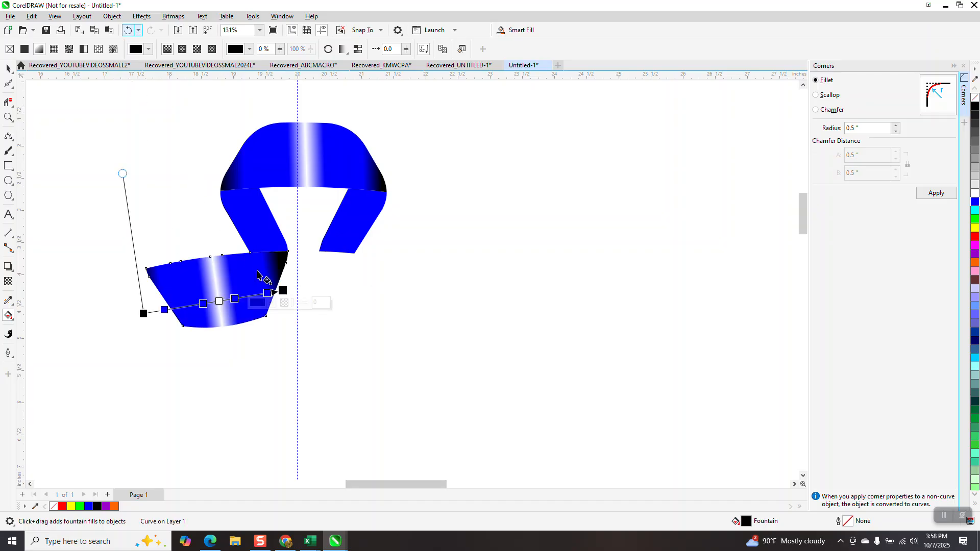
{"action": "left_click_drag", "start_coordinate": [146, 313], "coordinate": [155, 312]}
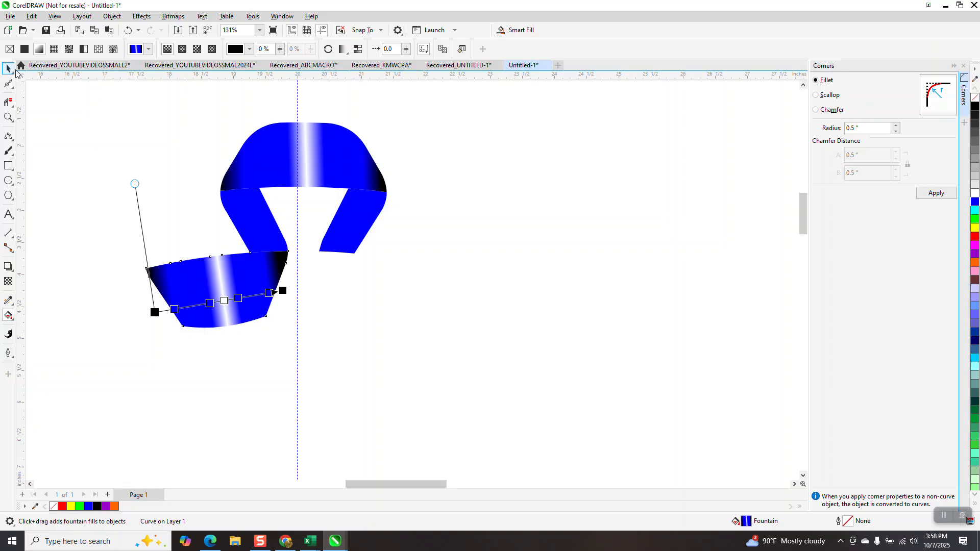
- Apply a linear fountain fill along the left leg, running from blue at the lower end to black at the upper end
{"action": "left_click", "coordinate": [8, 68]}
{"action": "left_click", "coordinate": [244, 220]}
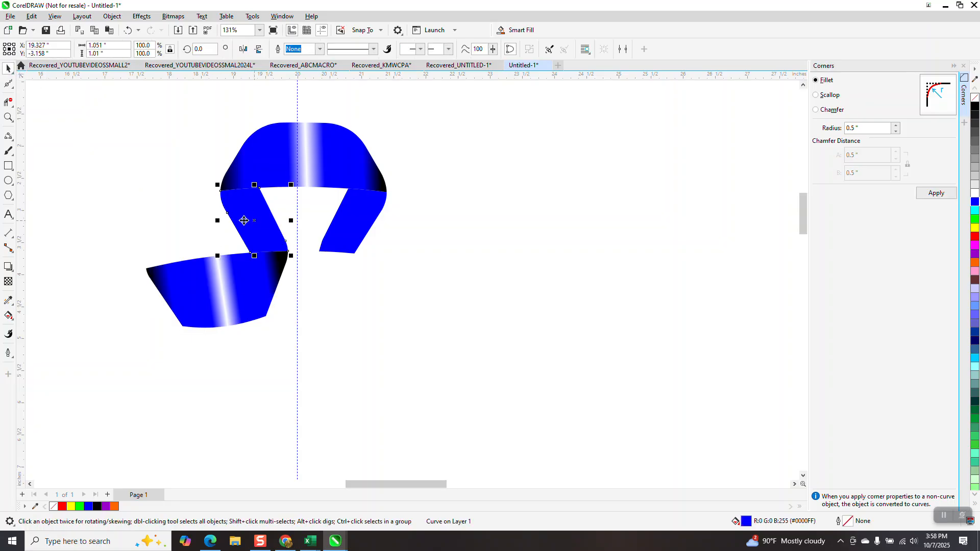
{"action": "left_click", "coordinate": [10, 319]}
{"action": "left_click", "coordinate": [12, 319]}
{"action": "left_click", "coordinate": [47, 315]}
{"action": "left_click_drag", "start_coordinate": [278, 239], "coordinate": [259, 188]}
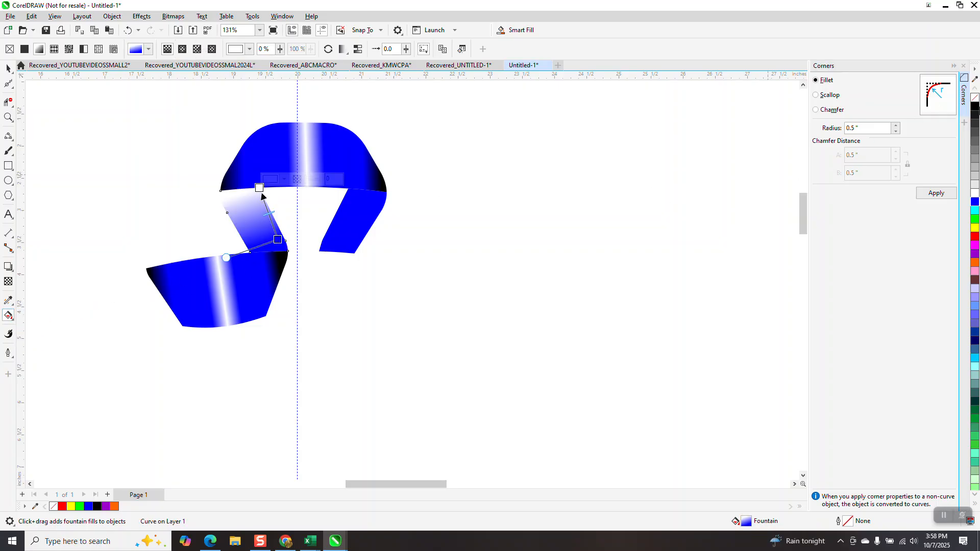
{"action": "left_click_drag", "start_coordinate": [975, 107], "coordinate": [259, 189]}
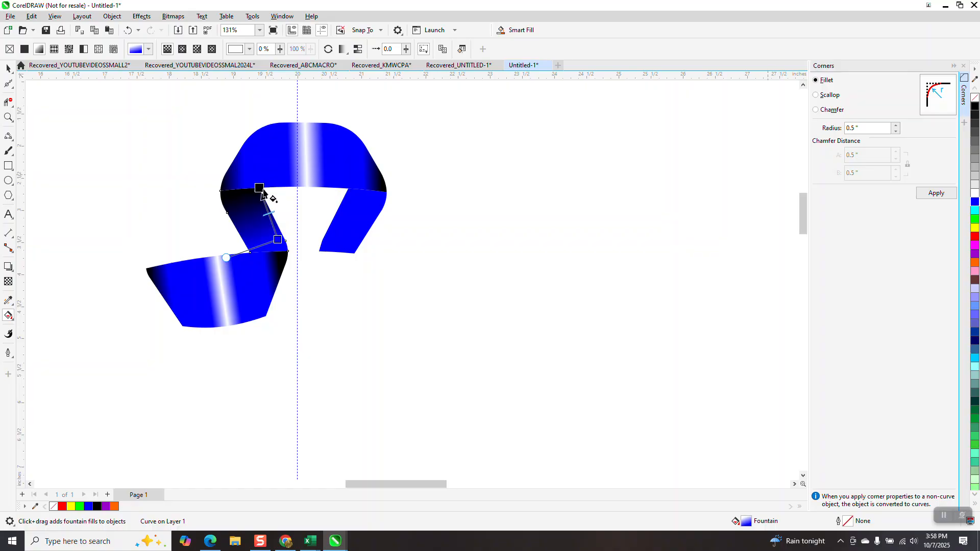
{"action": "left_click_drag", "start_coordinate": [974, 109], "coordinate": [280, 247]}
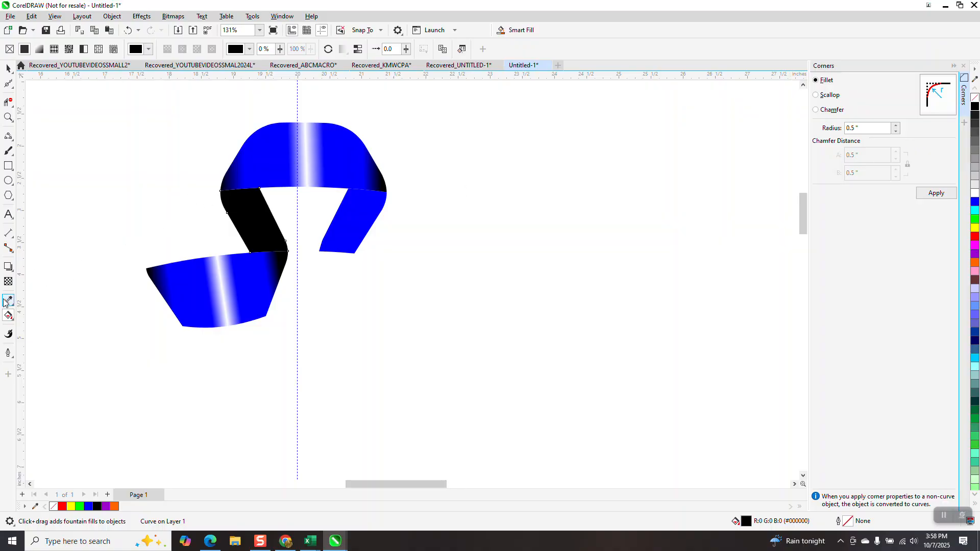
{"action": "left_click", "coordinate": [129, 31]}
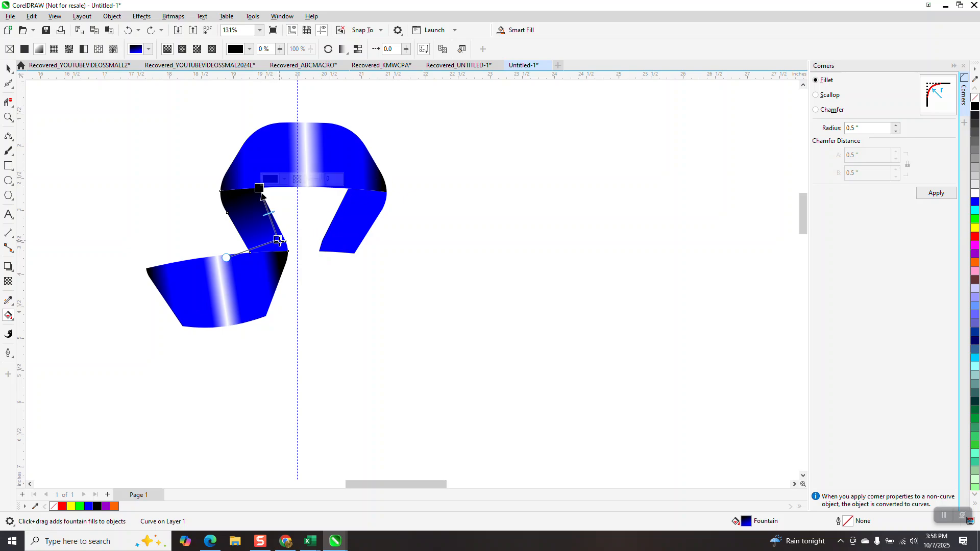
{"action": "left_click", "coordinate": [128, 31]}
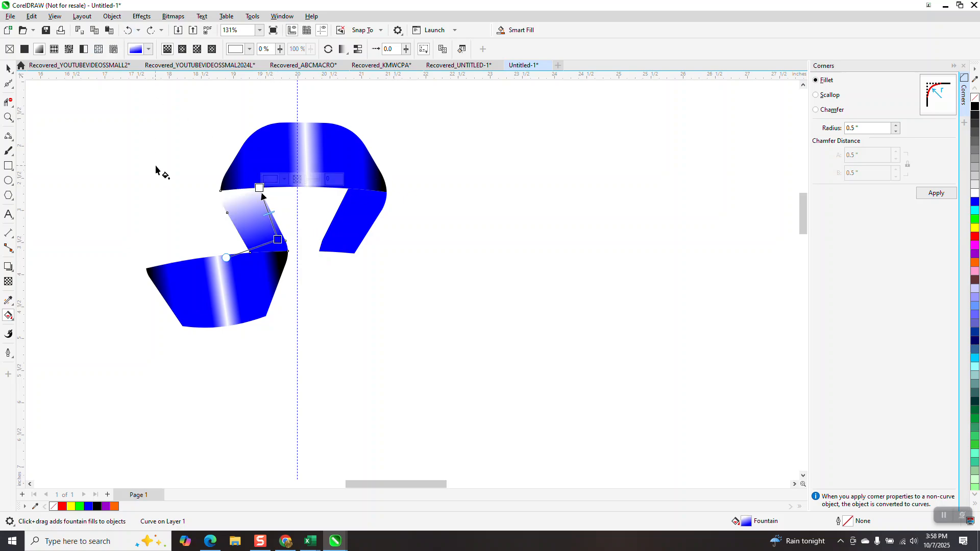
{"action": "left_click", "coordinate": [151, 31]}
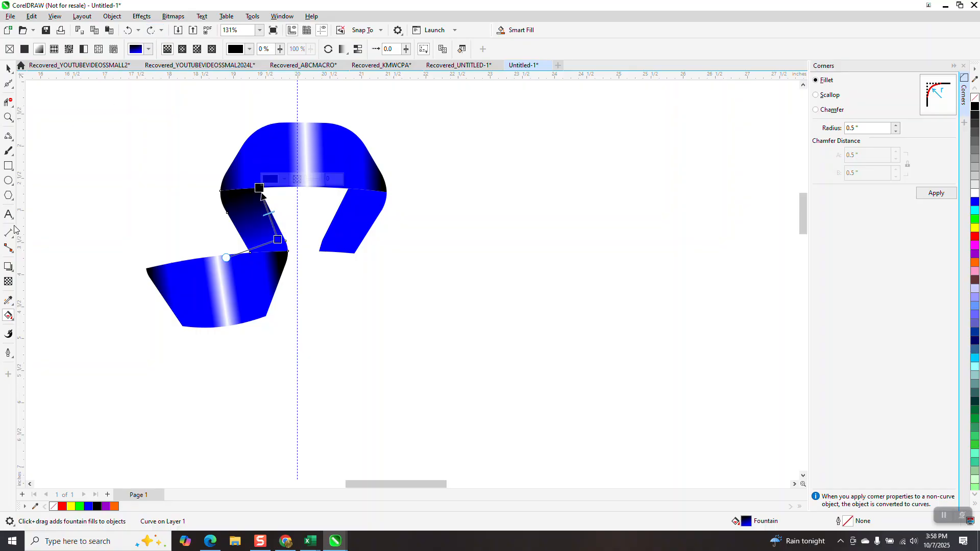
- Make the left leg's lower fill end black, add blue stops inside both black ends, and stretch the fill towards the leg's edges
{"action": "left_click_drag", "start_coordinate": [975, 109], "coordinate": [280, 239]}
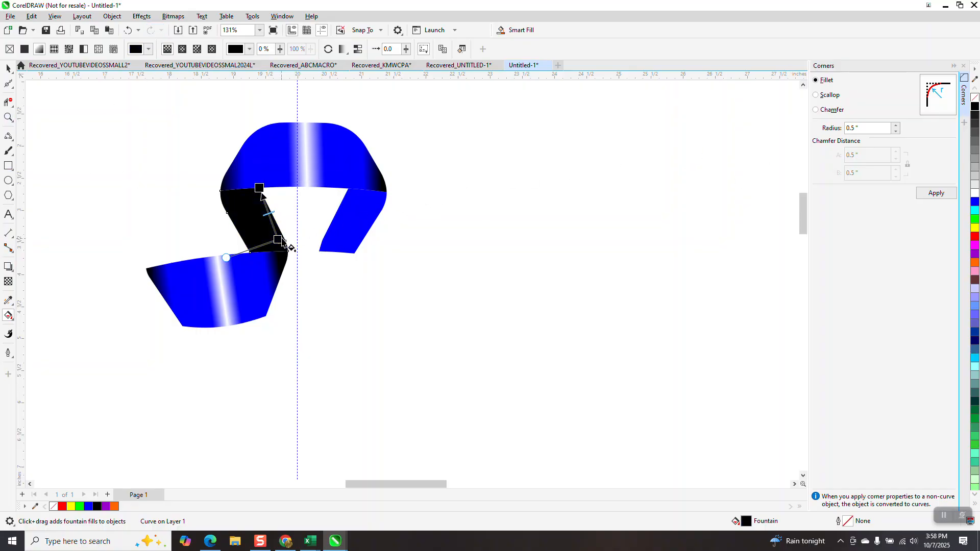
{"action": "left_click_drag", "start_coordinate": [974, 203], "coordinate": [274, 230]}
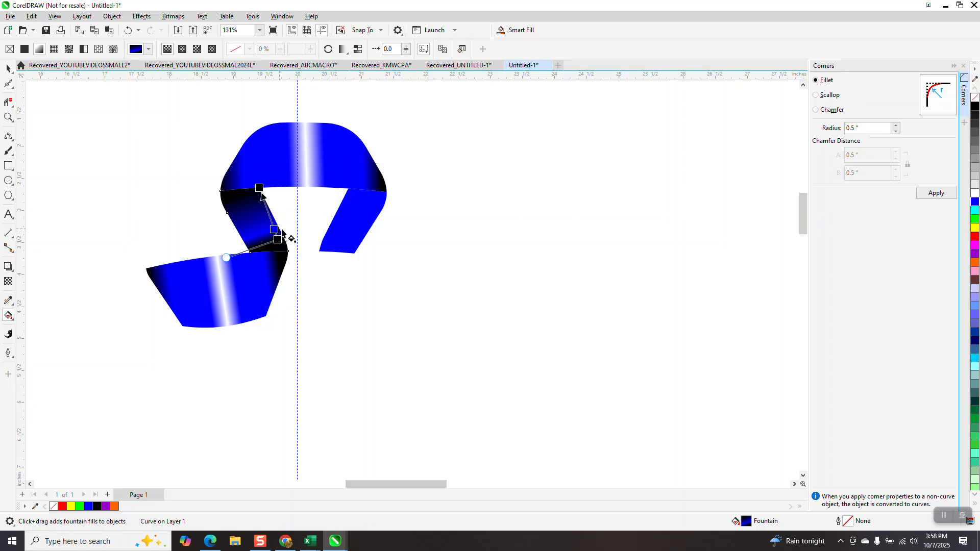
{"action": "left_click_drag", "start_coordinate": [970, 204], "coordinate": [261, 181]}
{"action": "left_click_drag", "start_coordinate": [278, 239], "coordinate": [280, 248]}
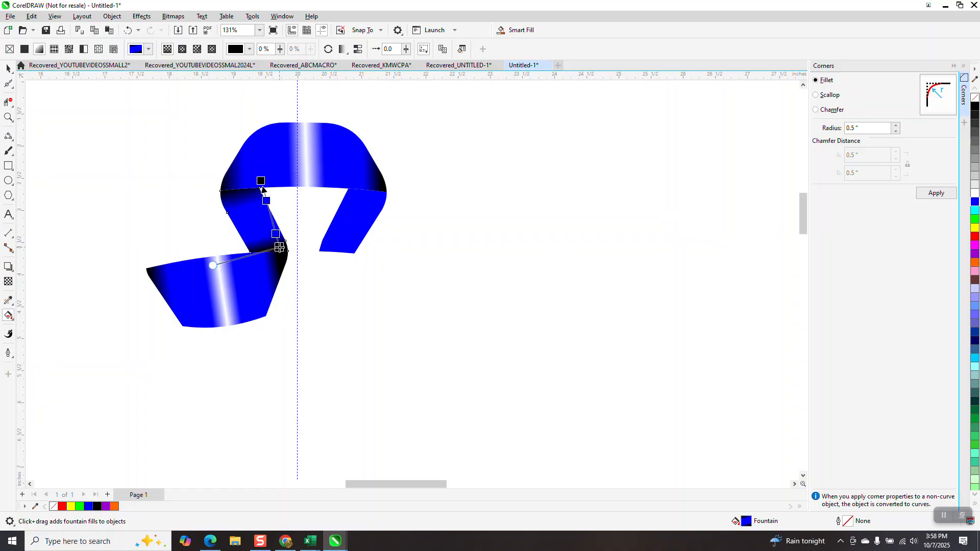
{"action": "key", "text": "space"}
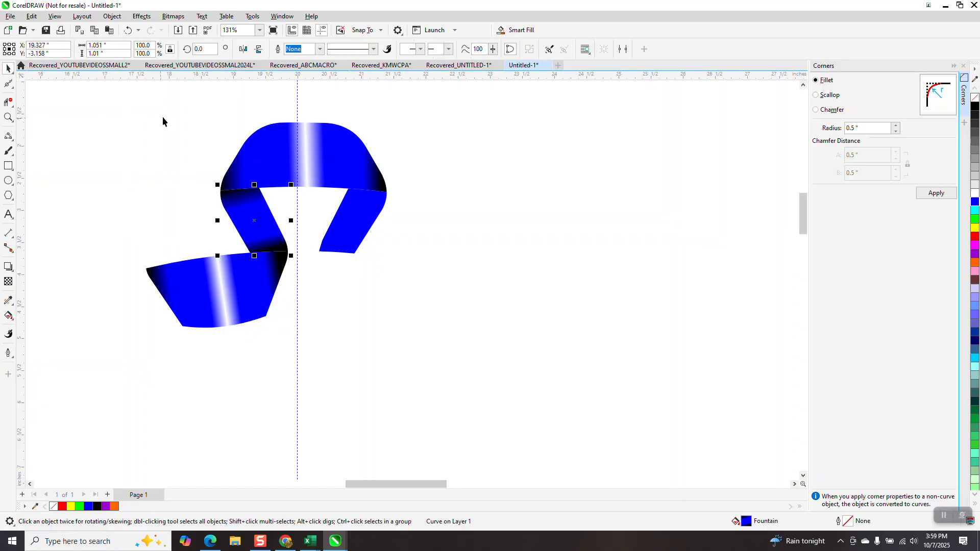
- Apply a linear fountain fill down the right leg, running from blue at the upper end to black at the lower end
{"action": "left_click", "coordinate": [355, 210]}
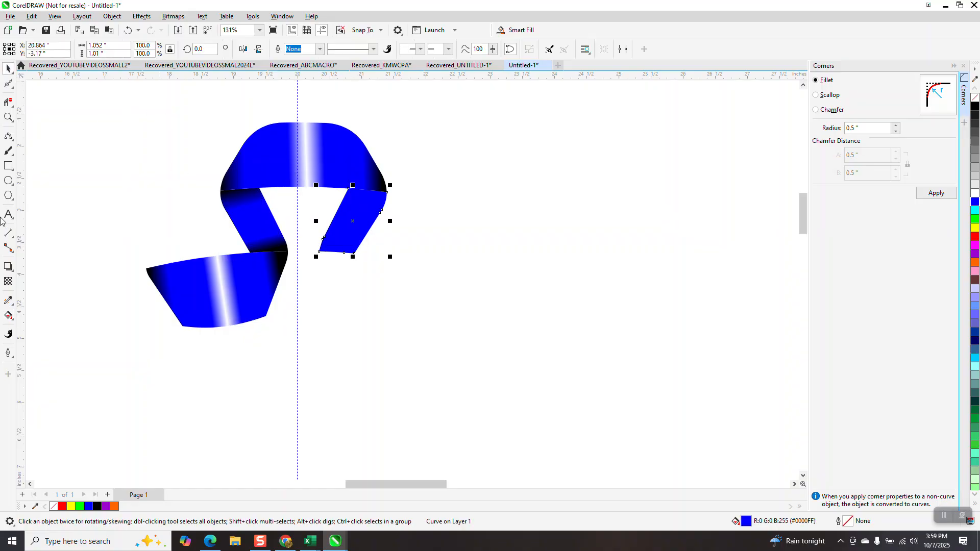
{"action": "left_click", "coordinate": [8, 316]}
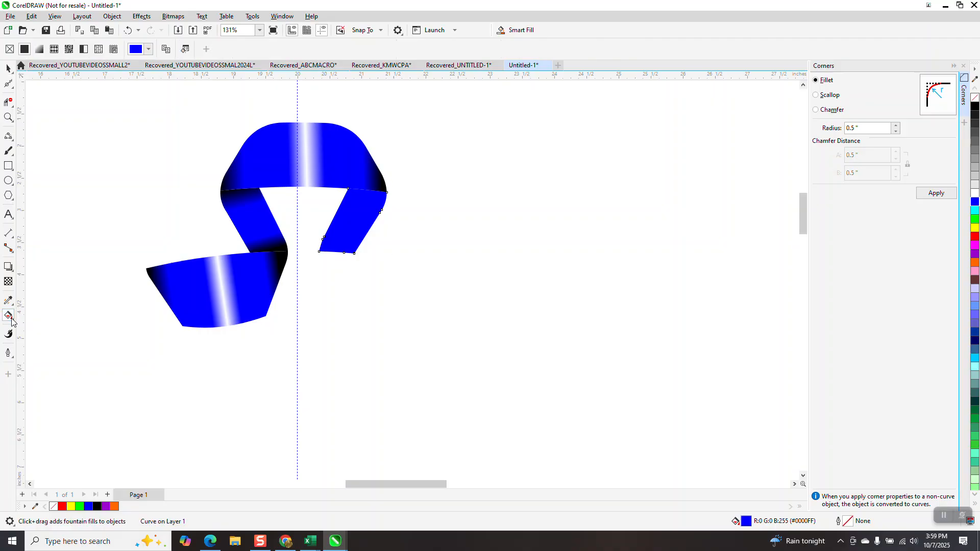
{"action": "left_click", "coordinate": [13, 320]}
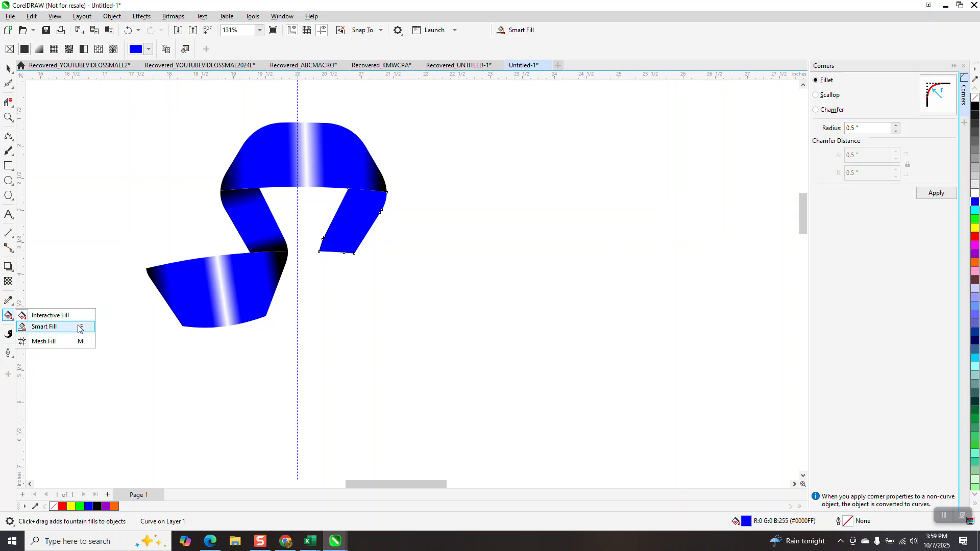
{"action": "left_click", "coordinate": [72, 316]}
{"action": "left_click_drag", "start_coordinate": [366, 200], "coordinate": [332, 266]}
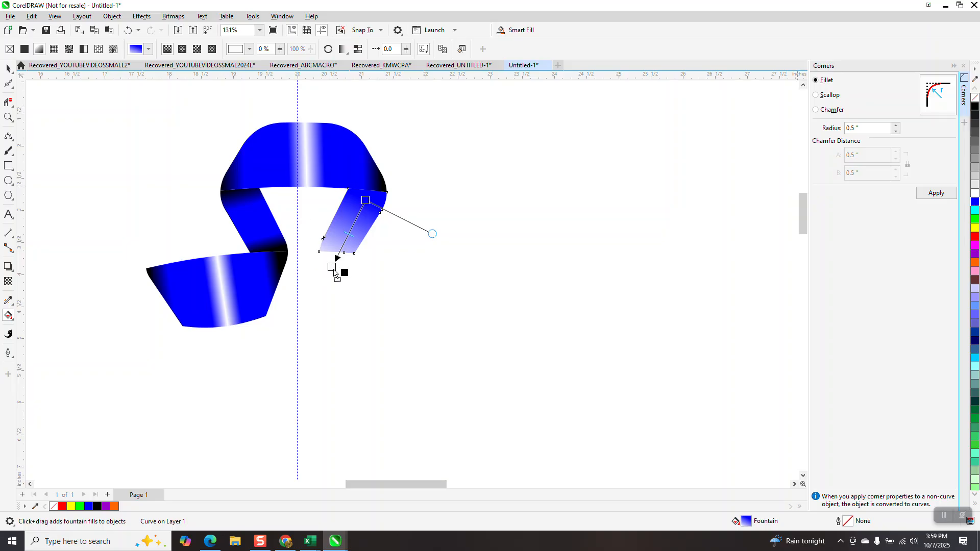
{"action": "left_click_drag", "start_coordinate": [333, 270], "coordinate": [333, 269]}
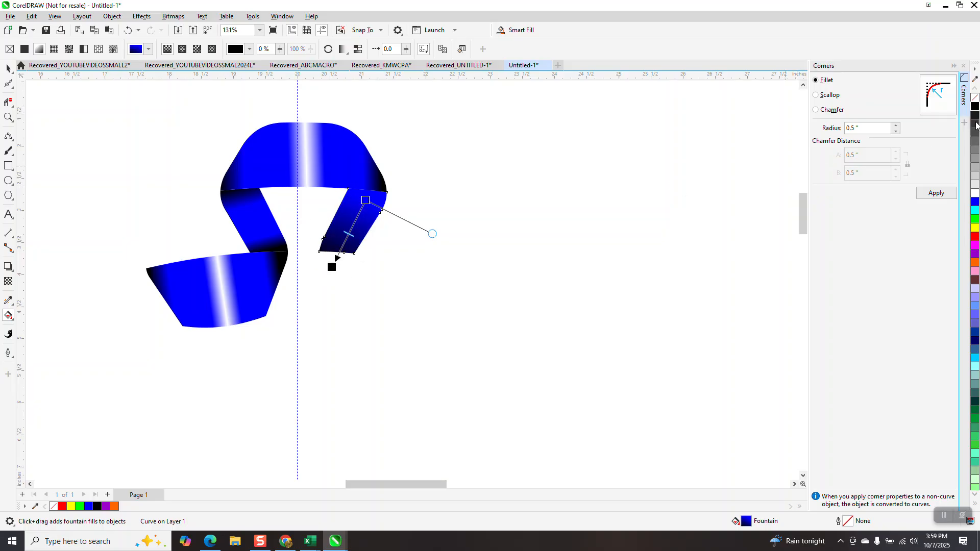
- Make the right leg's upper fill end black, fit the fill to the leg's length, and add blue stops inside both black ends
{"action": "left_click_drag", "start_coordinate": [975, 110], "coordinate": [338, 252]}
{"action": "left_click_drag", "start_coordinate": [363, 201], "coordinate": [372, 184]}
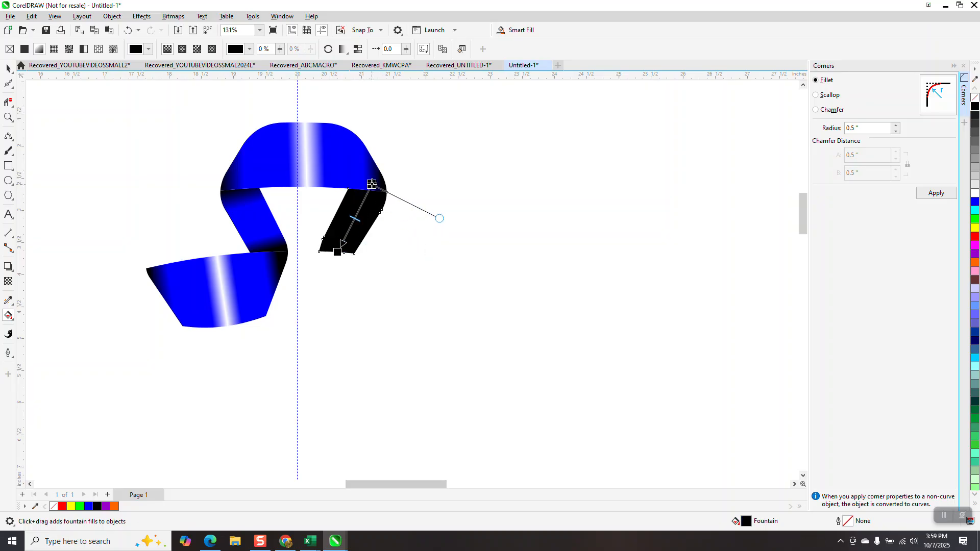
{"action": "left_click_drag", "start_coordinate": [975, 202], "coordinate": [366, 194]}
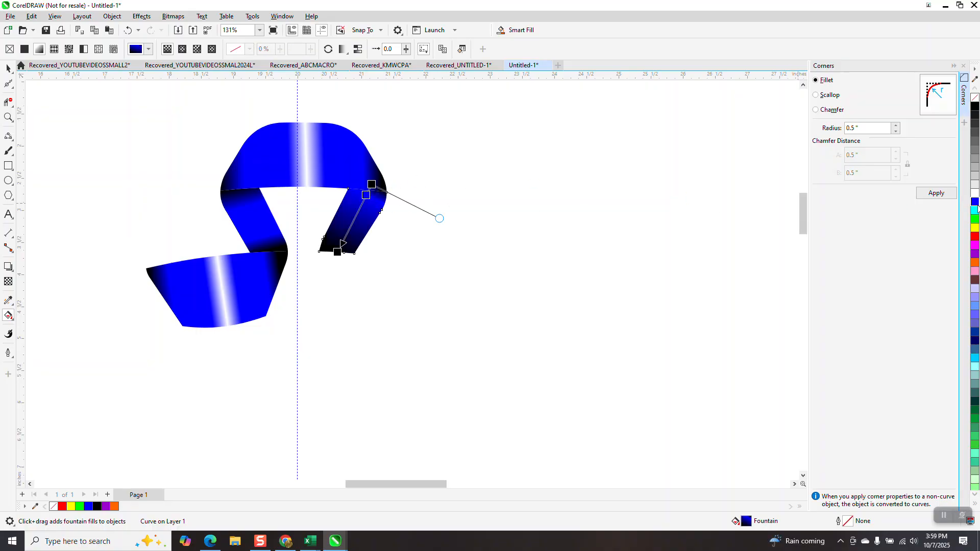
{"action": "left_click_drag", "start_coordinate": [975, 204], "coordinate": [334, 260]}
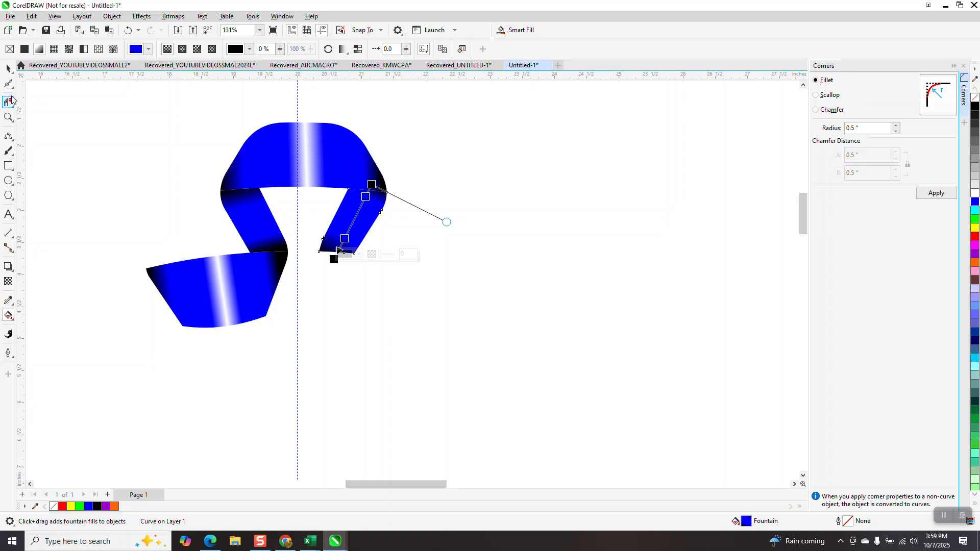
- Group the four shaded ribbon pieces into one segment
{"action": "left_click", "coordinate": [8, 68]}
{"action": "scroll", "coordinate": [210, 169], "scroll_direction": "down", "scroll_amount": 1}
{"action": "left_click_drag", "start_coordinate": [164, 97], "coordinate": [504, 359]}
{"action": "key", "text": "ctrl+g"}
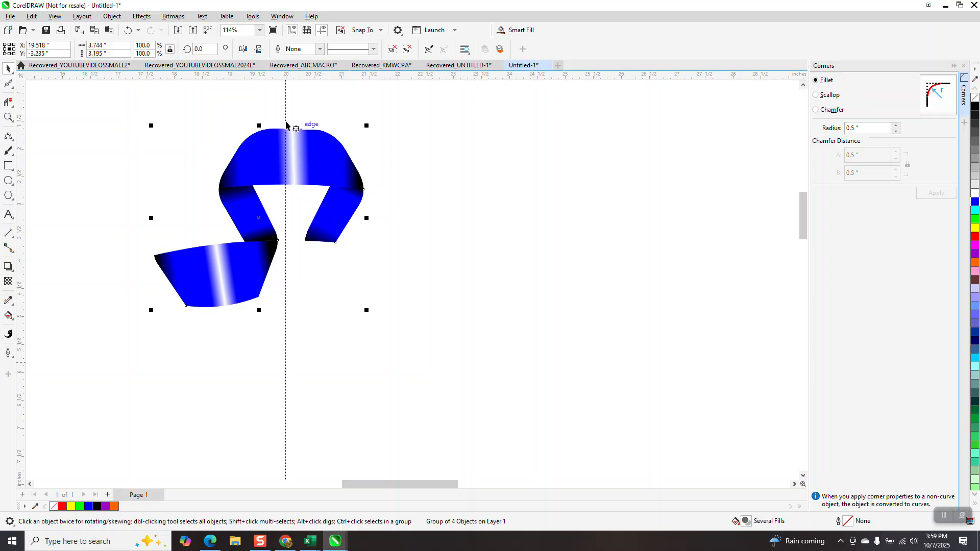
- Create two copies of the grouped ribbon segment, each rotated a further 15 degrees around the circle
{"action": "left_click", "coordinate": [203, 49]}
{"action": "key", "text": "Return"}
{"action": "key", "text": "Return"}
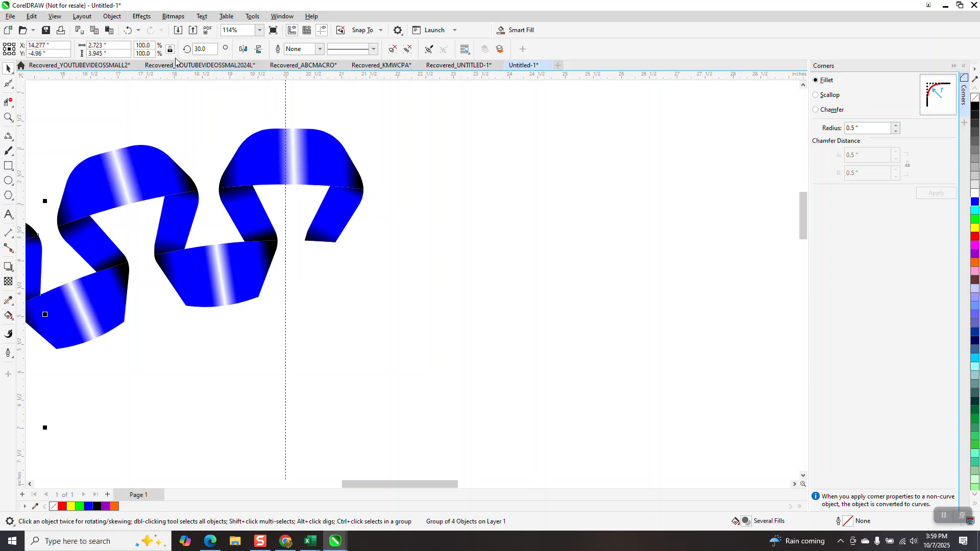
- Repeat the rotated duplication of the ribbon segment until the copies close the full circle
{"action": "scroll", "coordinate": [473, 191], "scroll_direction": "down", "scroll_amount": 4}
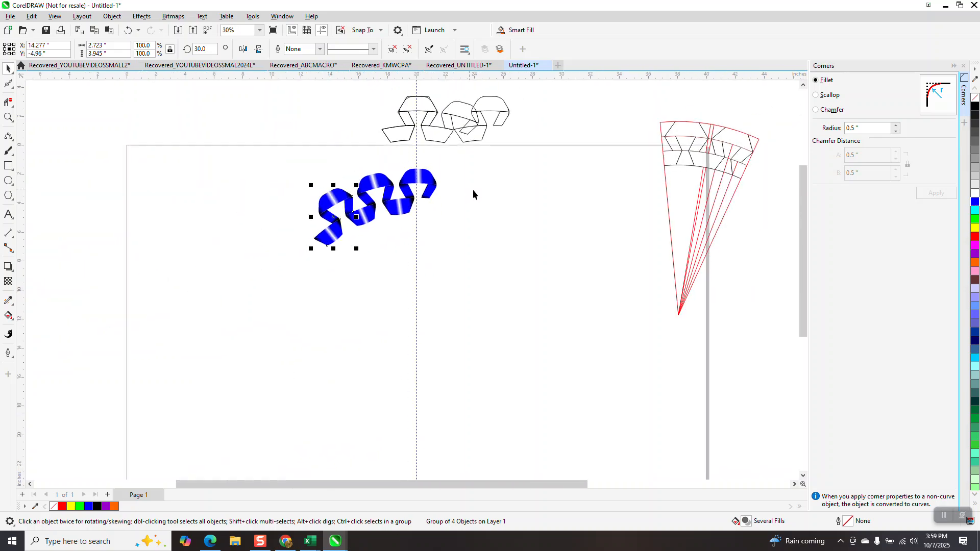
{"action": "key", "text": "ctrl+d"}
{"action": "key", "text": "ctrl+d"}
{"action": "key", "text": "ctrl+d"}
{"action": "key", "text": "ctrl+d"}
{"action": "key", "text": "ctrl+d"}
{"action": "key", "text": "ctrl+d"}
{"action": "key", "text": "ctrl+d"}
{"action": "key", "text": "ctrl+d"}
{"action": "key", "text": "ctrl+d"}
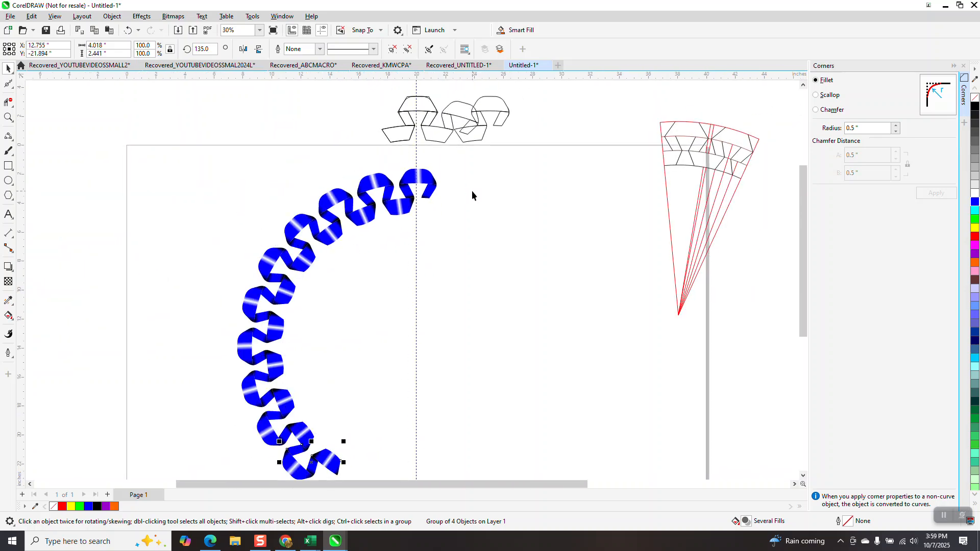
{"action": "key", "text": "ctrl+d"}
{"action": "key", "text": "ctrl+d"}
{"action": "key", "text": "ctrl+d"}
{"action": "key", "text": "ctrl+d"}
{"action": "key", "text": "ctrl+d"}
{"action": "key", "text": "ctrl+d"}
{"action": "key", "text": "ctrl+d"}
{"action": "key", "text": "ctrl+d"}
{"action": "key", "text": "ctrl+d"}
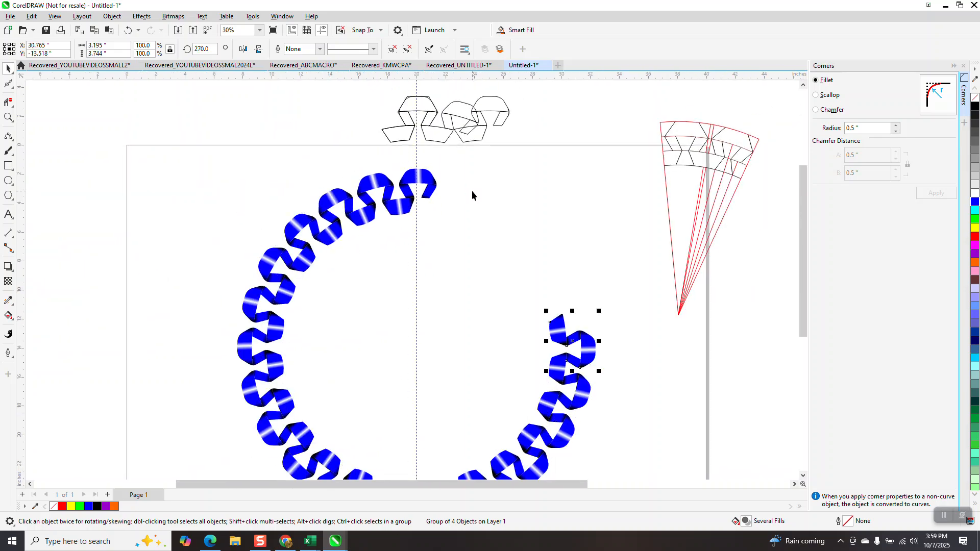
{"action": "key", "text": "ctrl+d"}
{"action": "key", "text": "ctrl+d"}
{"action": "key", "text": "ctrl+d"}
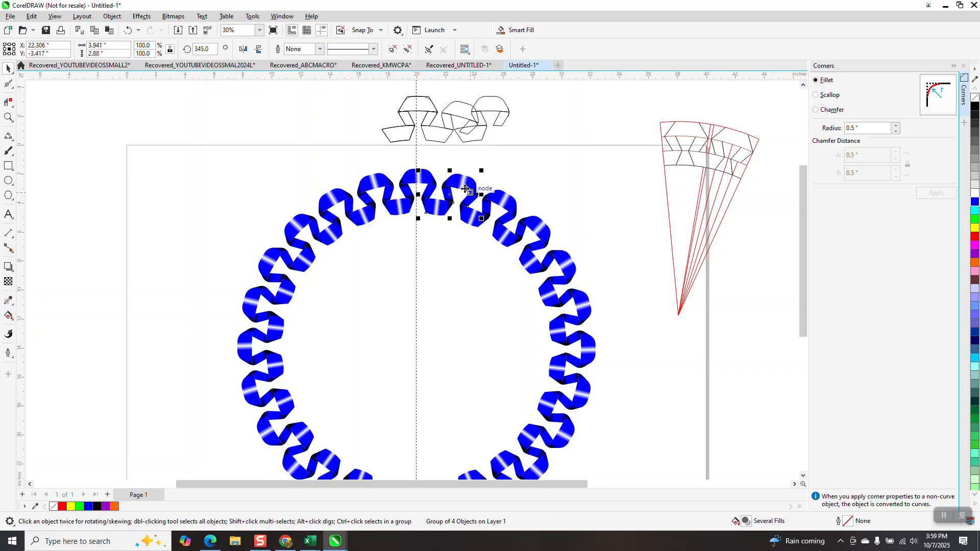
{"action": "left_click", "coordinate": [9, 118]}
{"action": "right_click", "coordinate": [238, 145]}
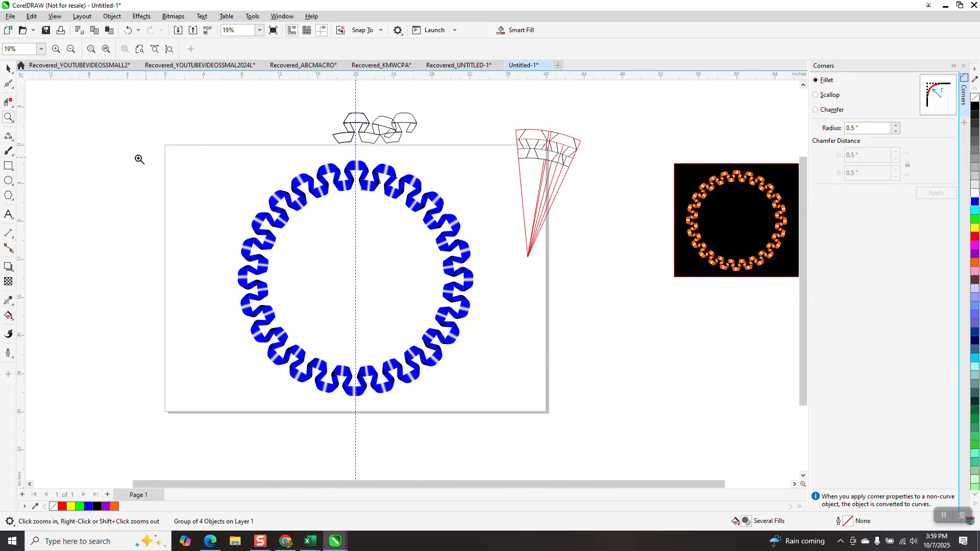
- Draw a black-filled rectangle about 27.8 by 26.2 inches around the ribbon ring and send it behind the ring
{"action": "left_click", "coordinate": [8, 166]}
{"action": "left_click_drag", "start_coordinate": [230, 158], "coordinate": [494, 408]}
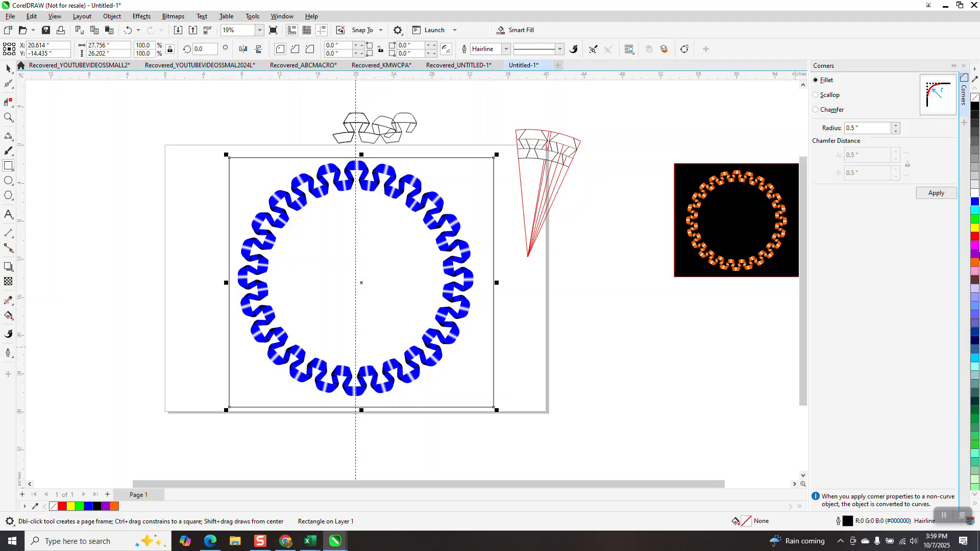
{"action": "left_click", "coordinate": [976, 107]}
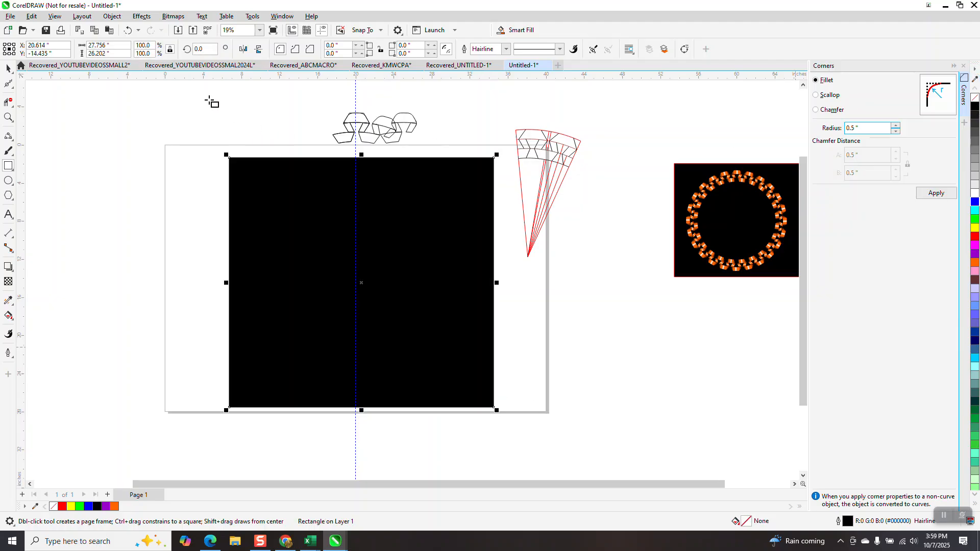
{"action": "left_click", "coordinate": [111, 16]}
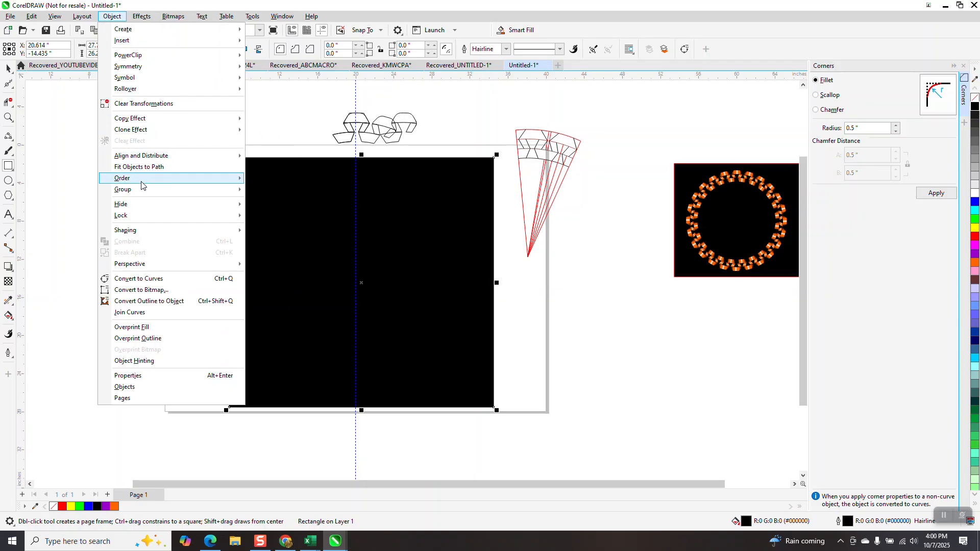
{"action": "left_click", "coordinate": [270, 192]}
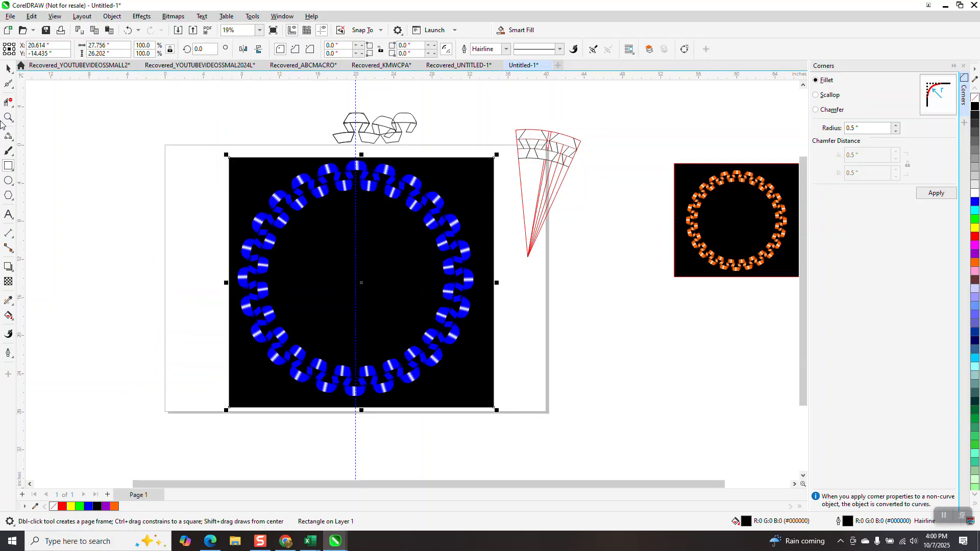
- Examine the gradient shading and the joins between ribbon pieces along the ring's upper arc against the black background
{"action": "left_click", "coordinate": [8, 116]}
{"action": "left_click_drag", "start_coordinate": [284, 155], "coordinate": [404, 234]}
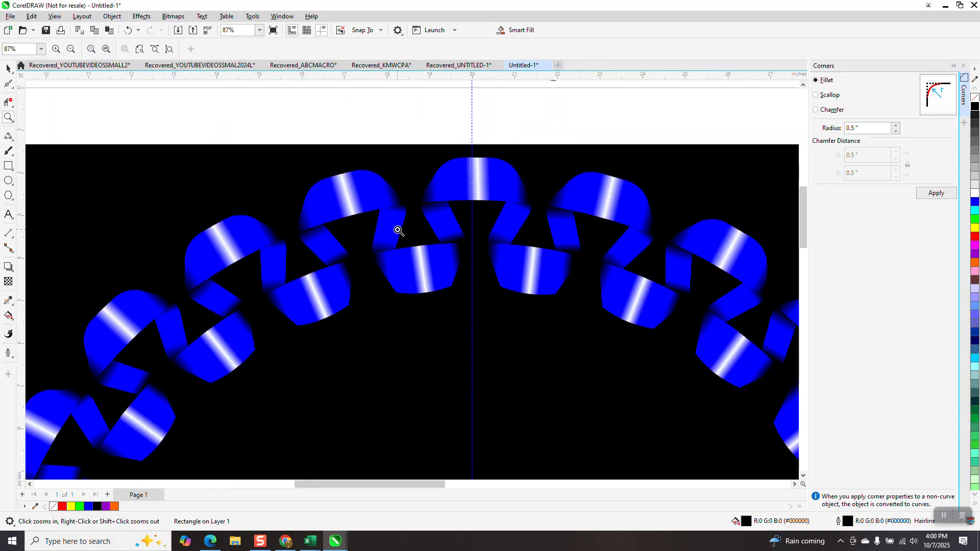
{"action": "left_click_drag", "start_coordinate": [328, 164], "coordinate": [432, 272]}
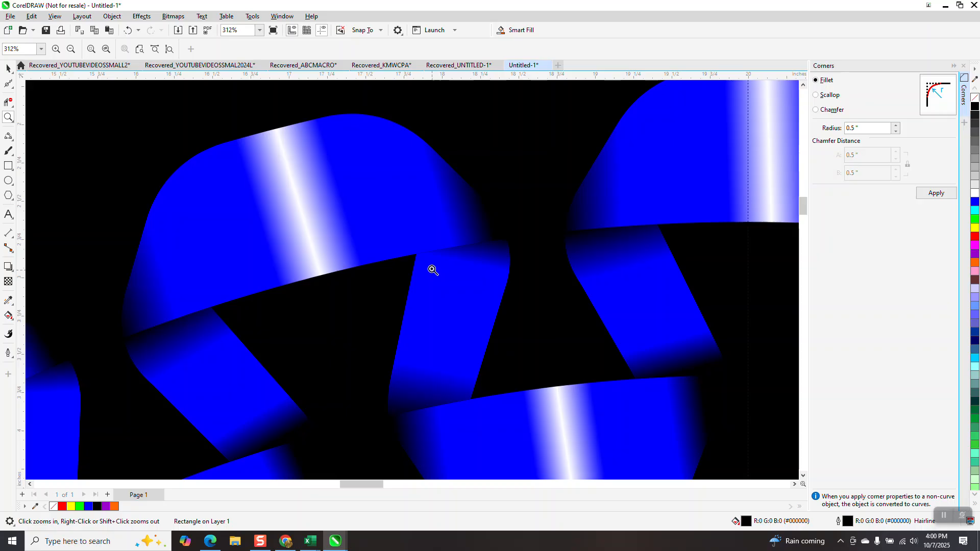
{"action": "scroll", "coordinate": [416, 258], "scroll_direction": "down", "scroll_amount": 2}
{"action": "scroll", "coordinate": [398, 235], "scroll_direction": "down", "scroll_amount": 1}
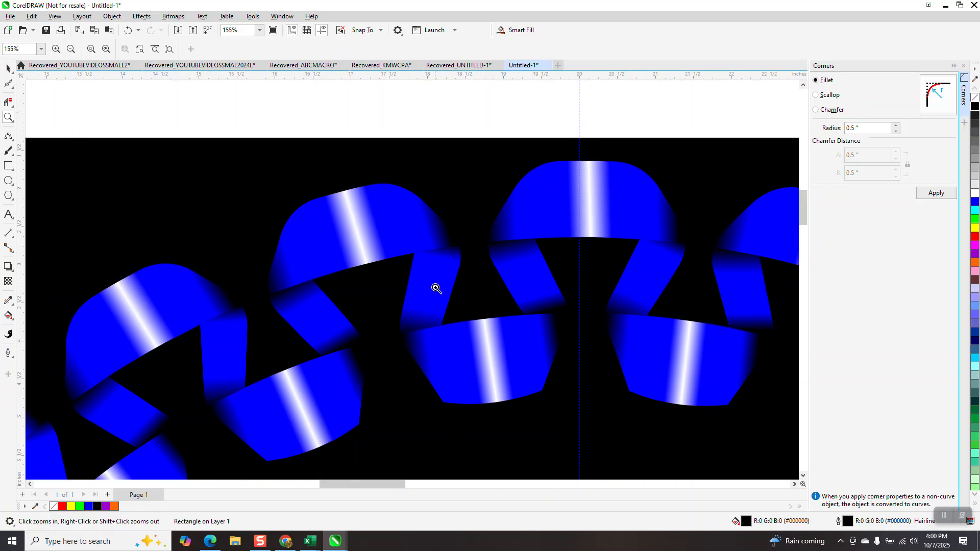
{"action": "scroll", "coordinate": [388, 261], "scroll_direction": "down", "scroll_amount": 4}
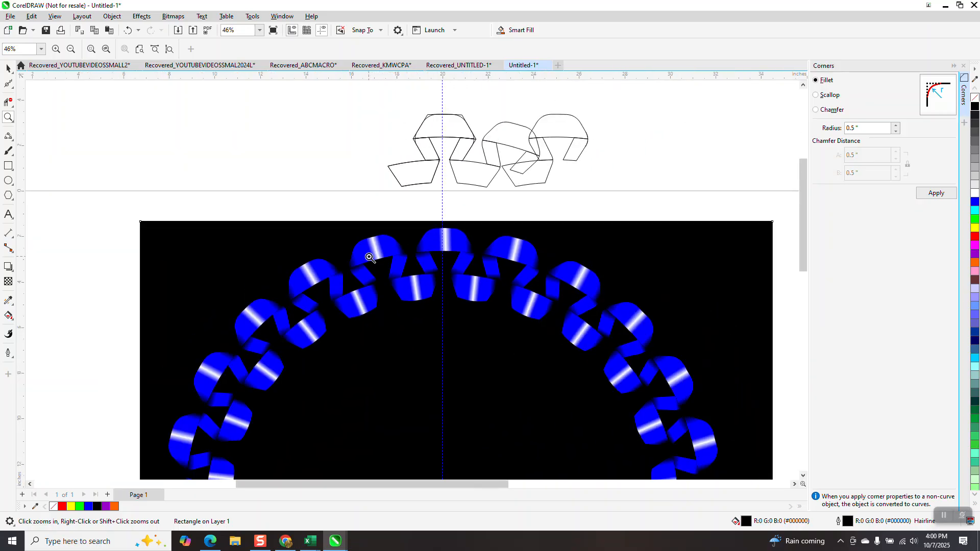
{"action": "scroll", "coordinate": [369, 257], "scroll_direction": "down", "scroll_amount": 4}
{"action": "left_click_drag", "start_coordinate": [354, 246], "coordinate": [430, 293]}
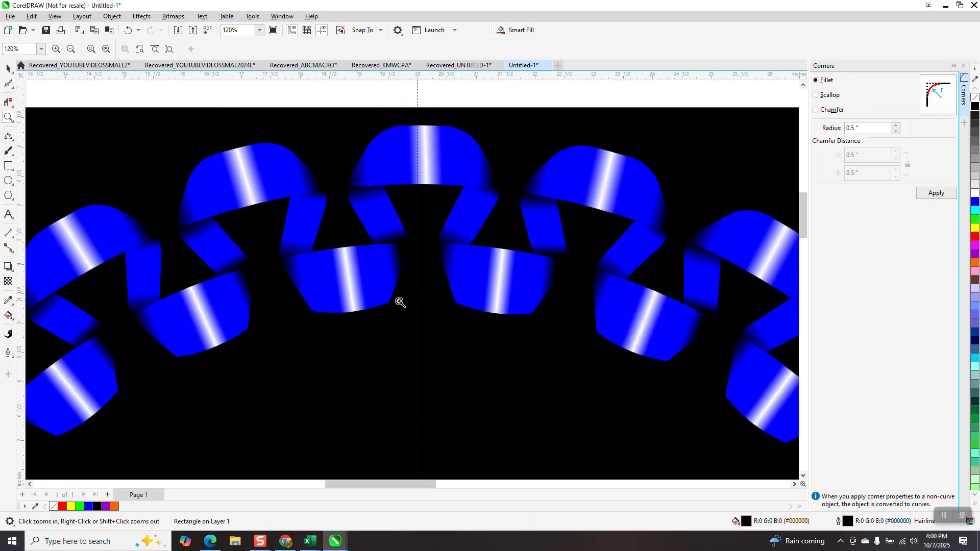
{"action": "scroll", "coordinate": [390, 201], "scroll_direction": "down", "scroll_amount": 3}
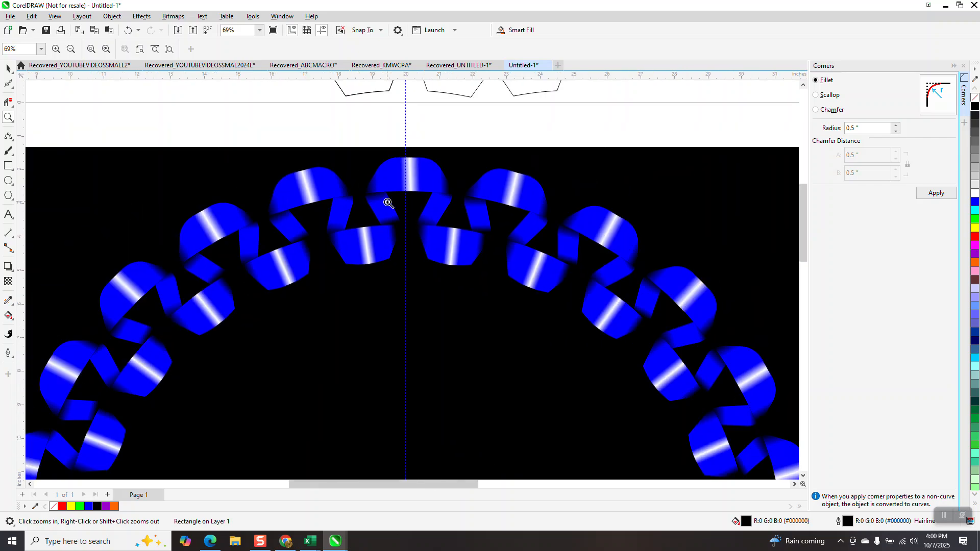